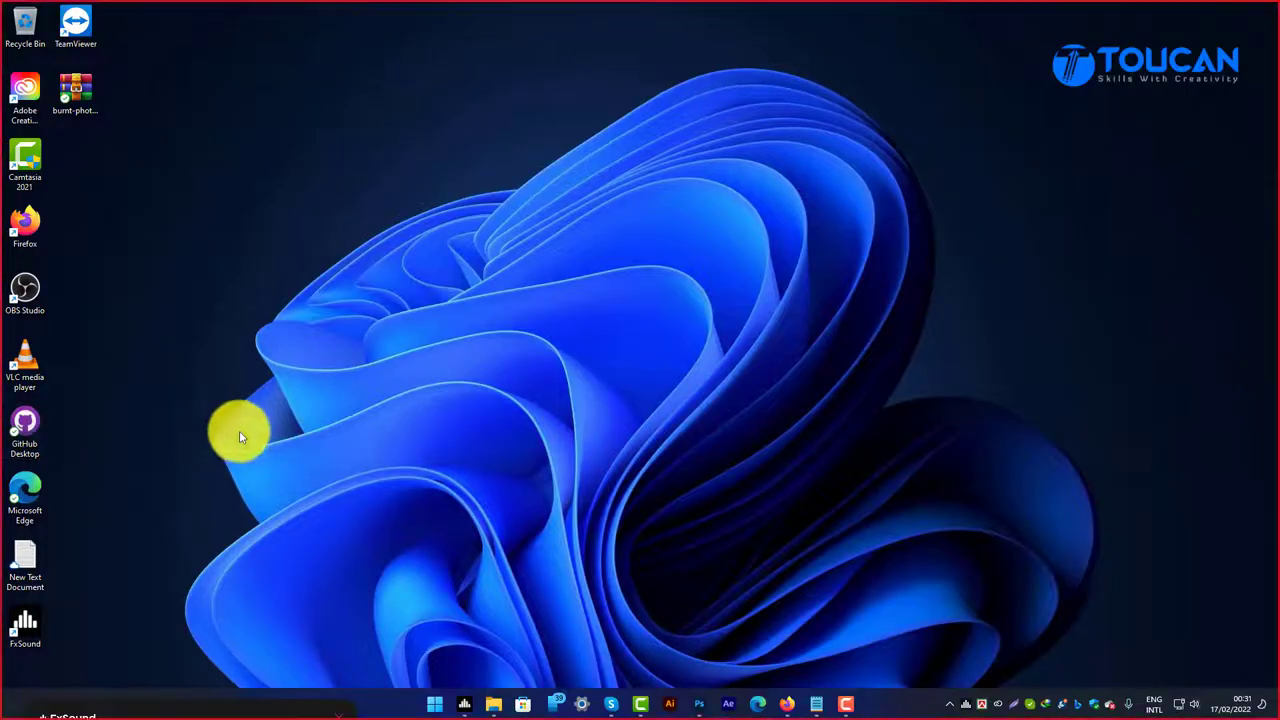
Step: Refresh the desktop and open the New Text Document in Notepad
right_click(260, 247)
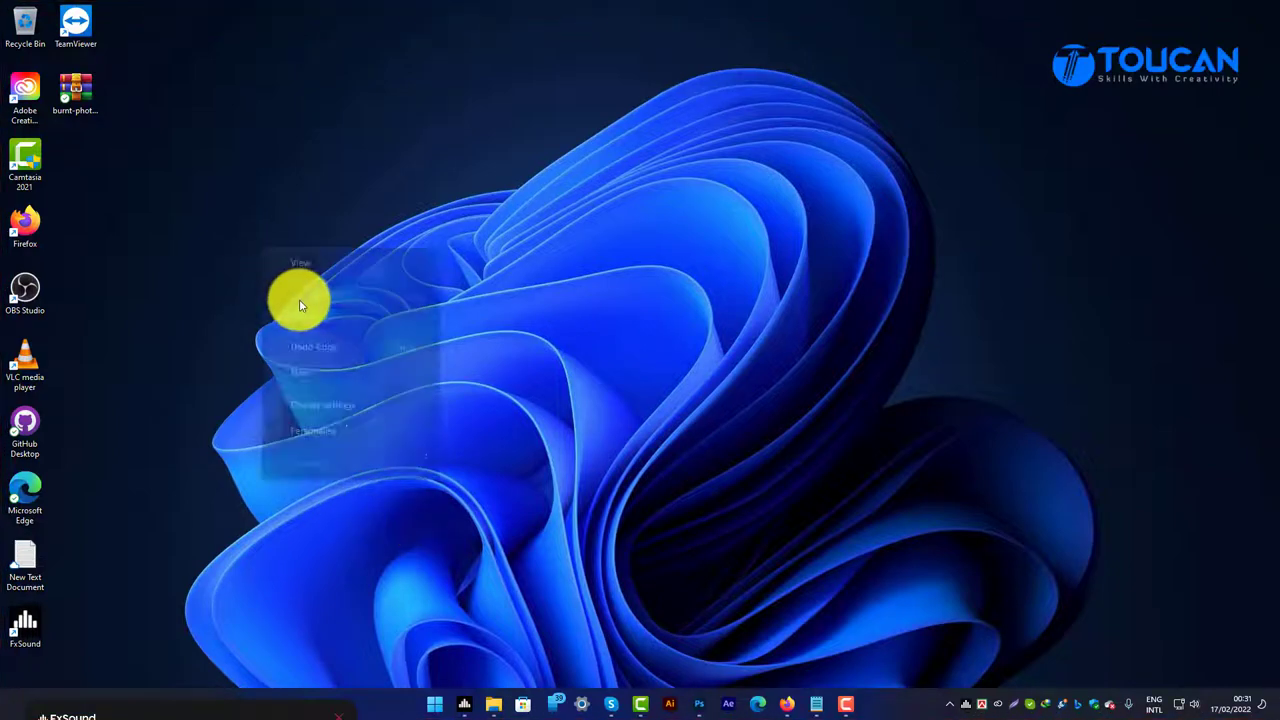
click(308, 308)
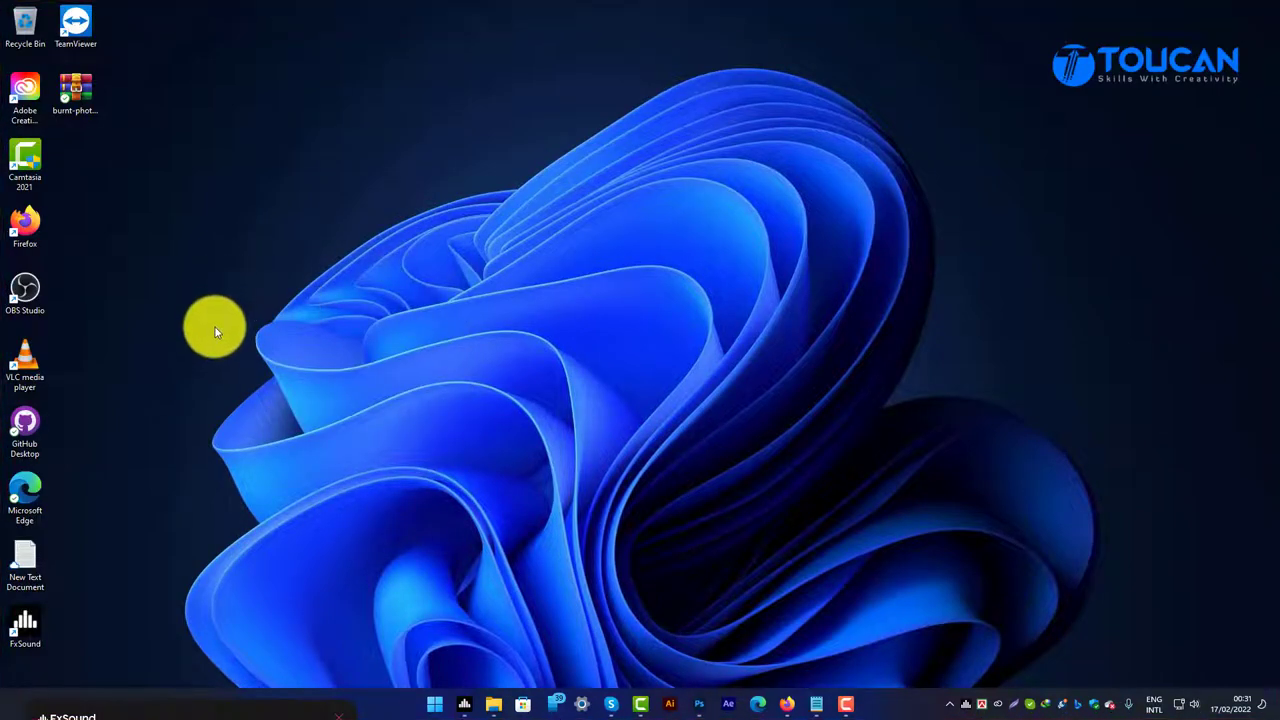
click(35, 555)
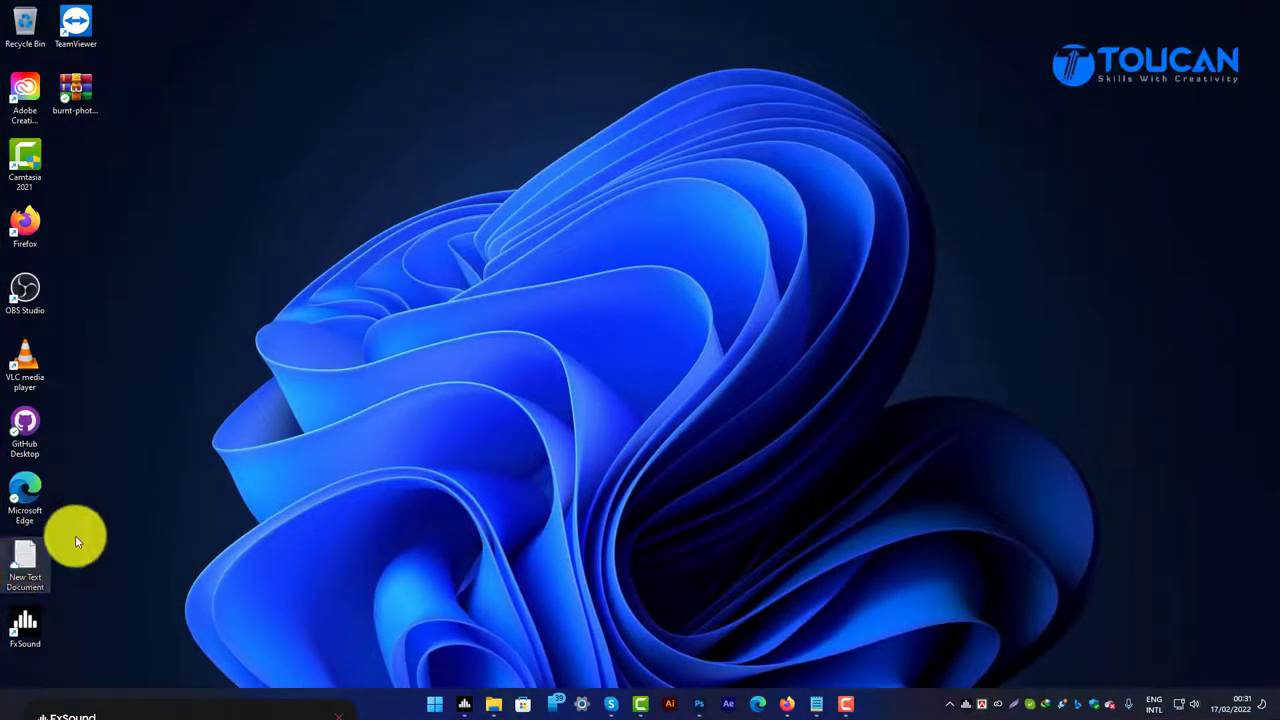
click(817, 700)
Step: Type 'How To Create Fire effect on Photoshop' with 'Lets go to Start' on the next line
text(How )
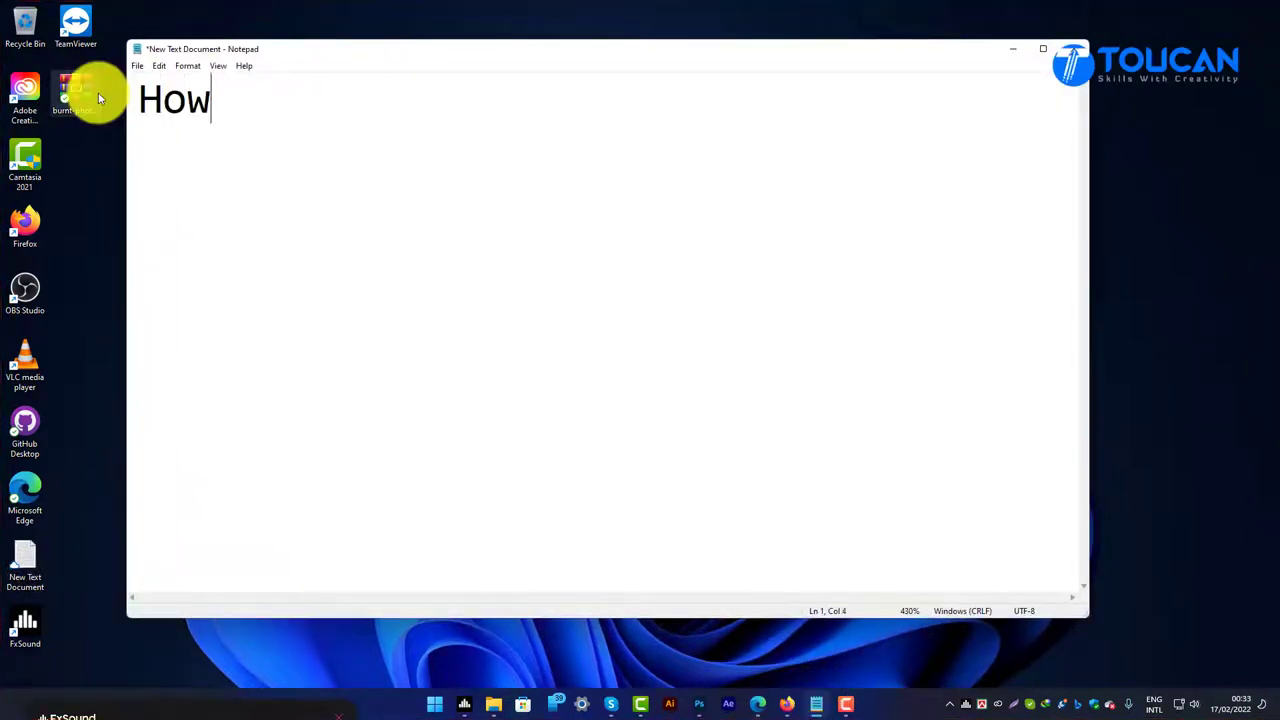
text(To Create)
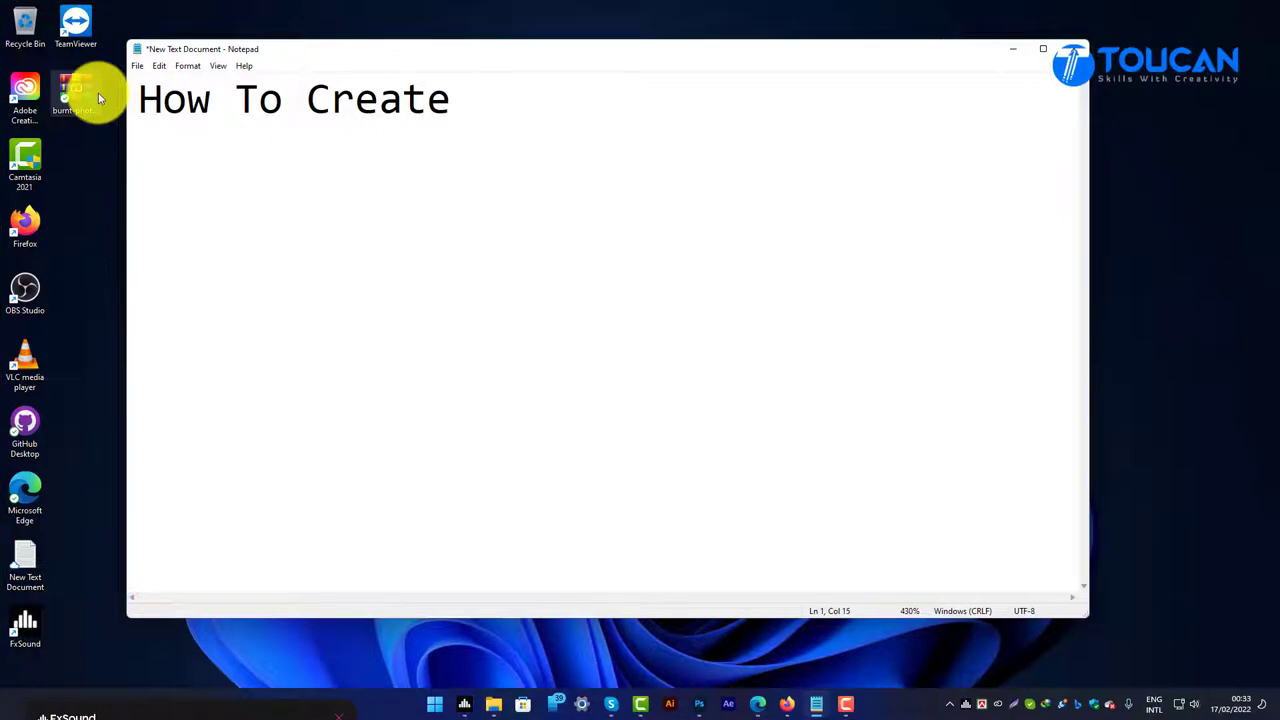
text( Fire e)
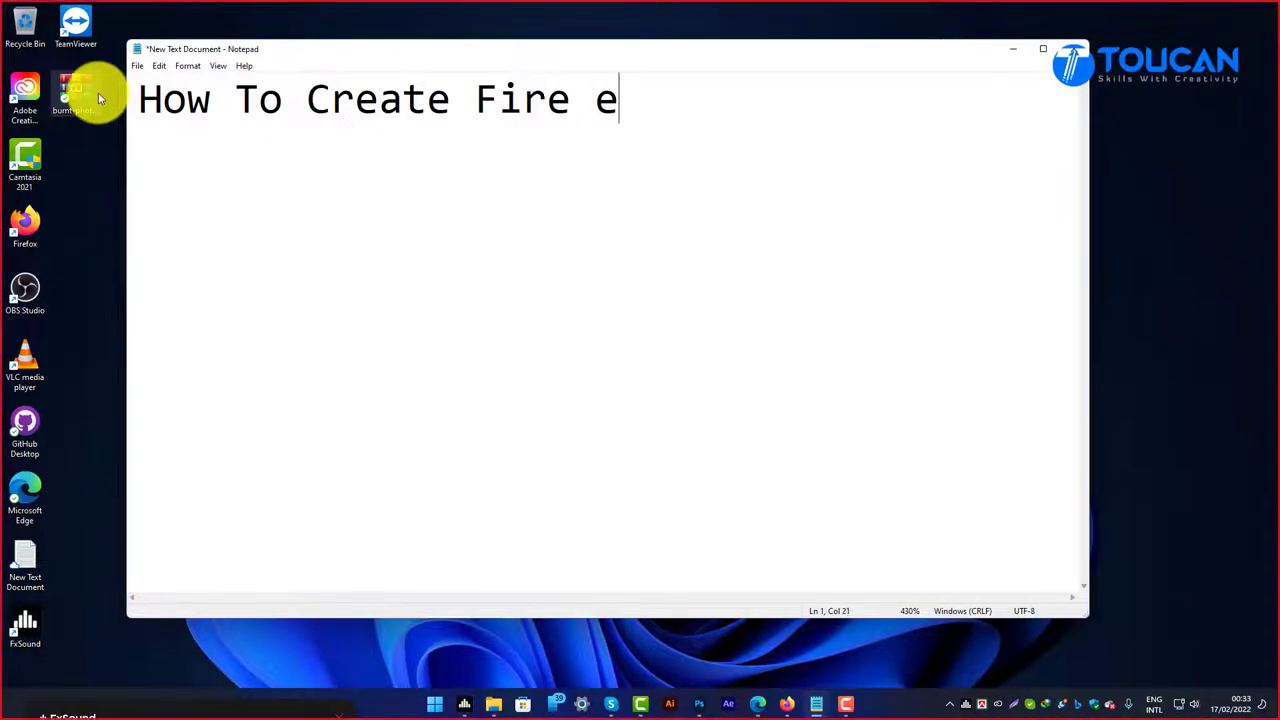
text(ffect on Photoshop)
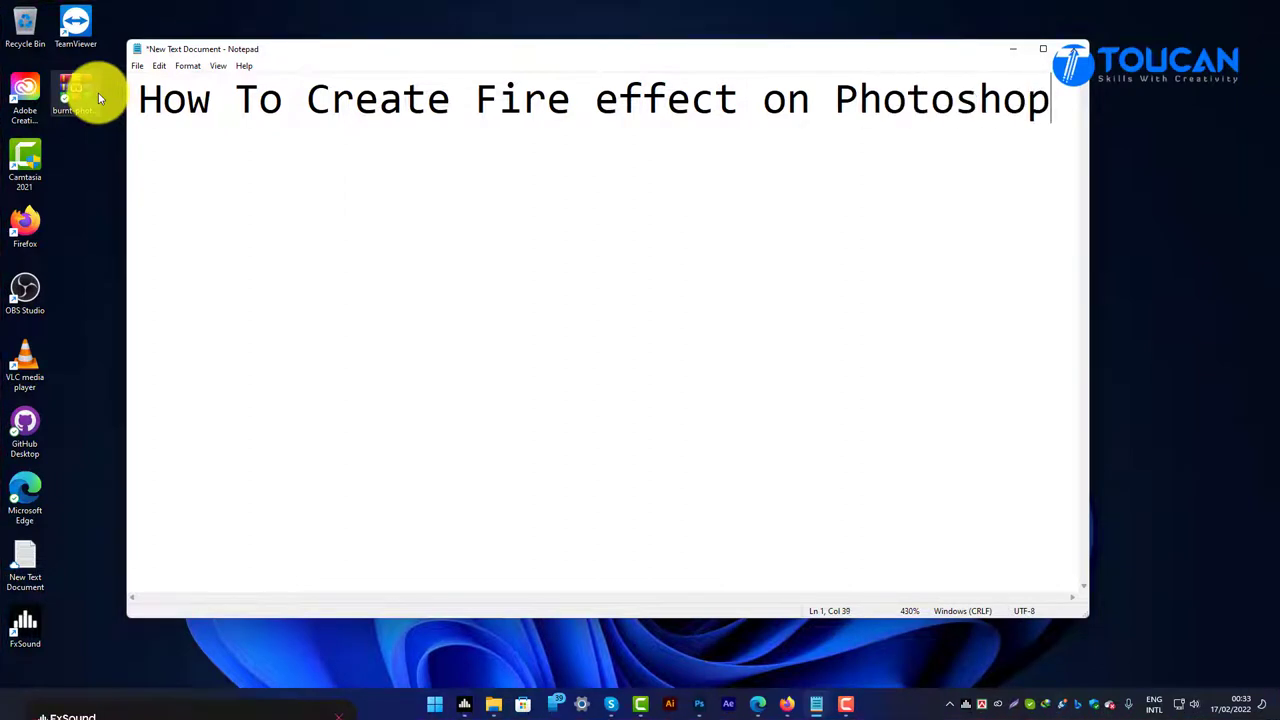
key(Return)
text(Lets)
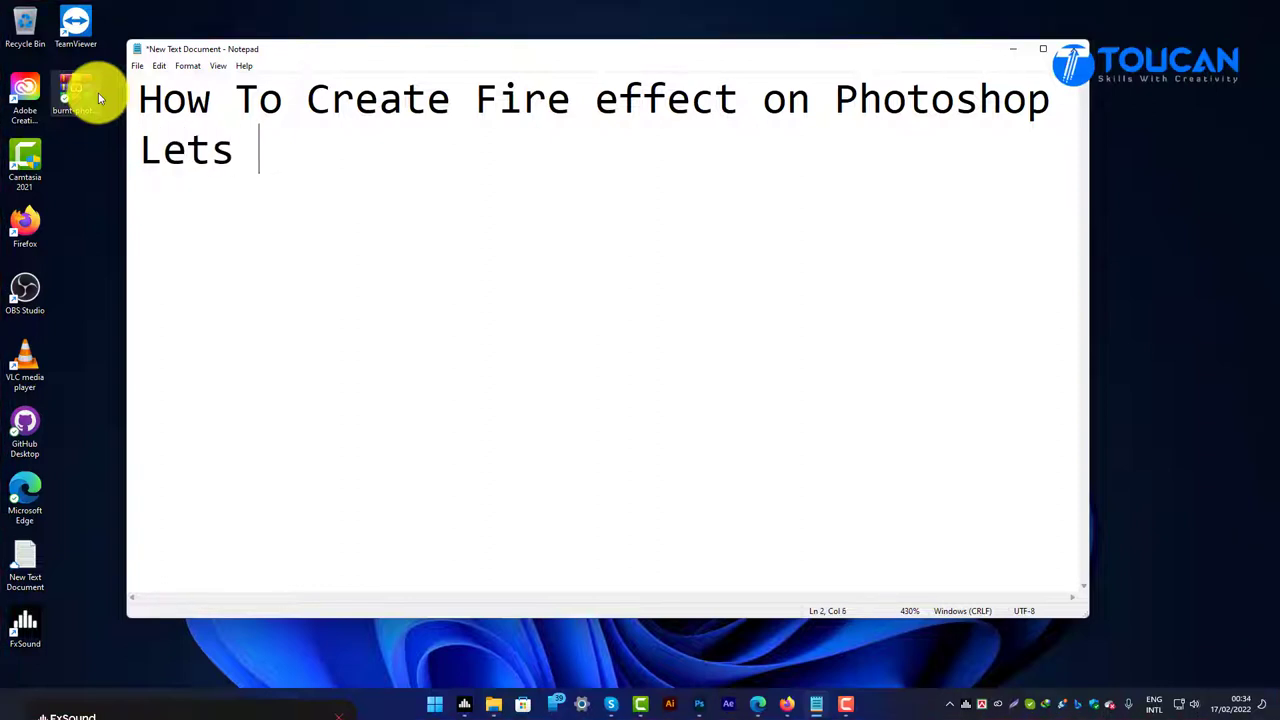
text(go)
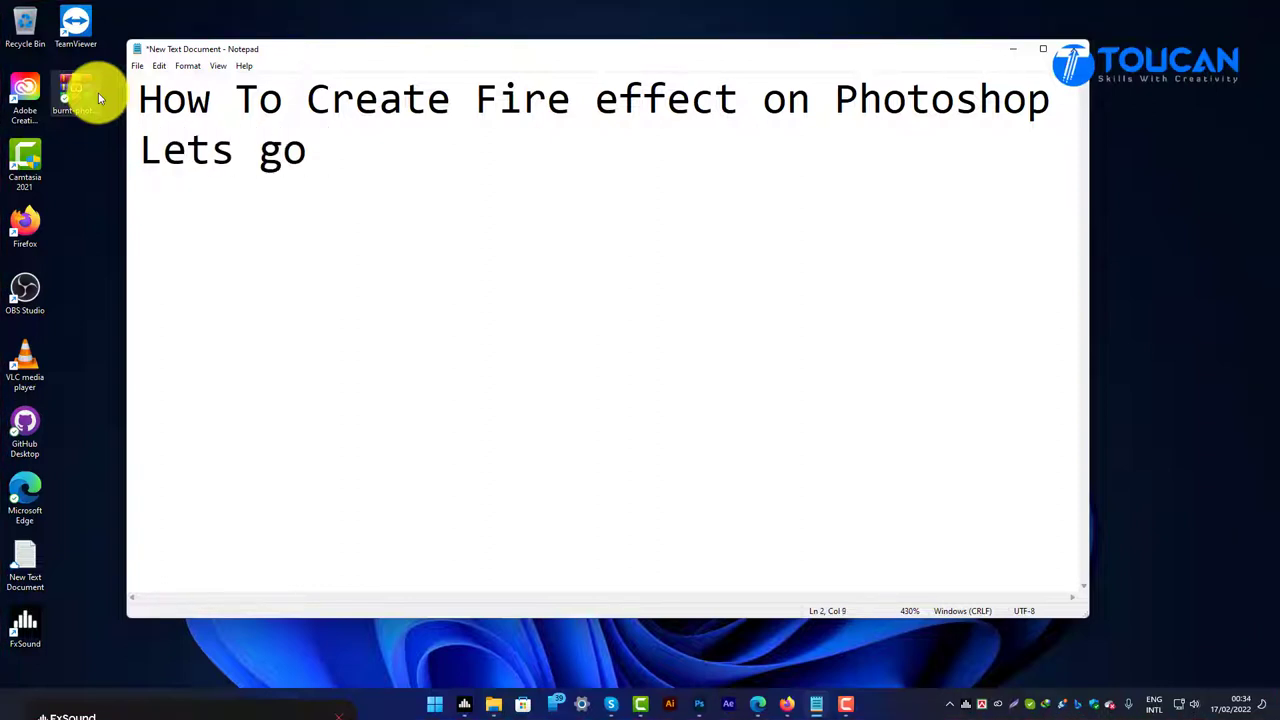
text( to ph)
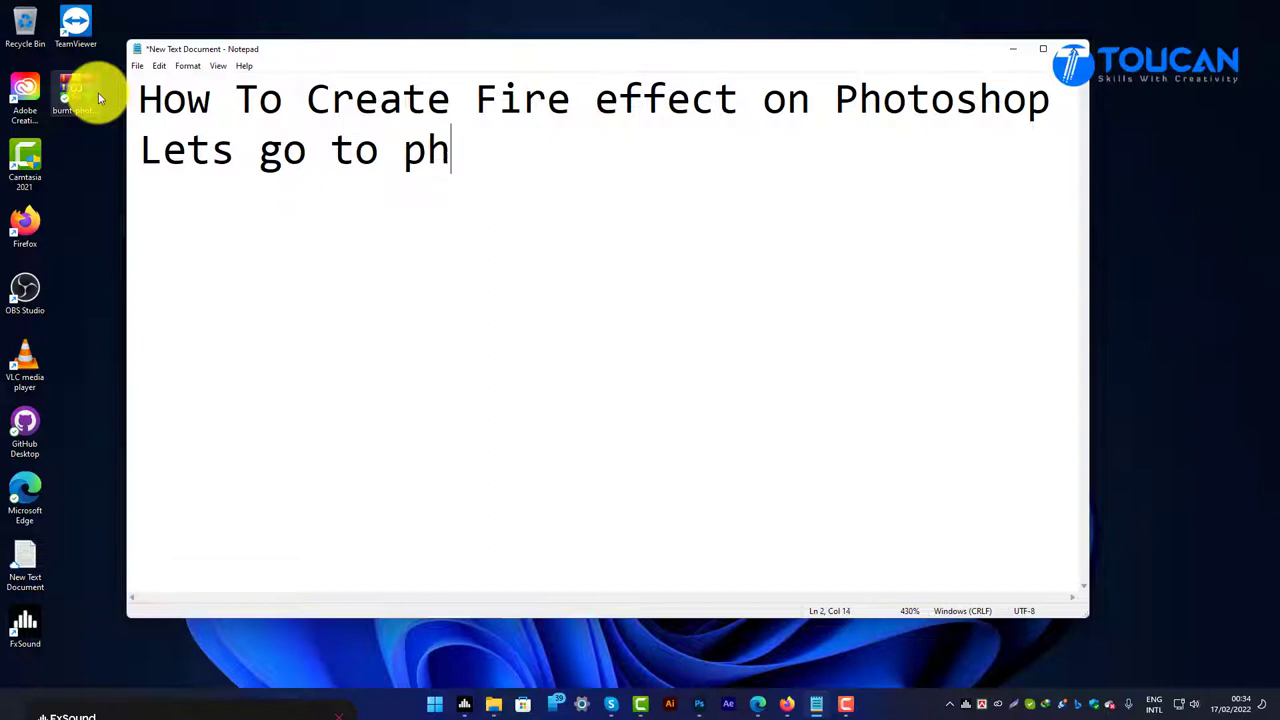
text(otosho)
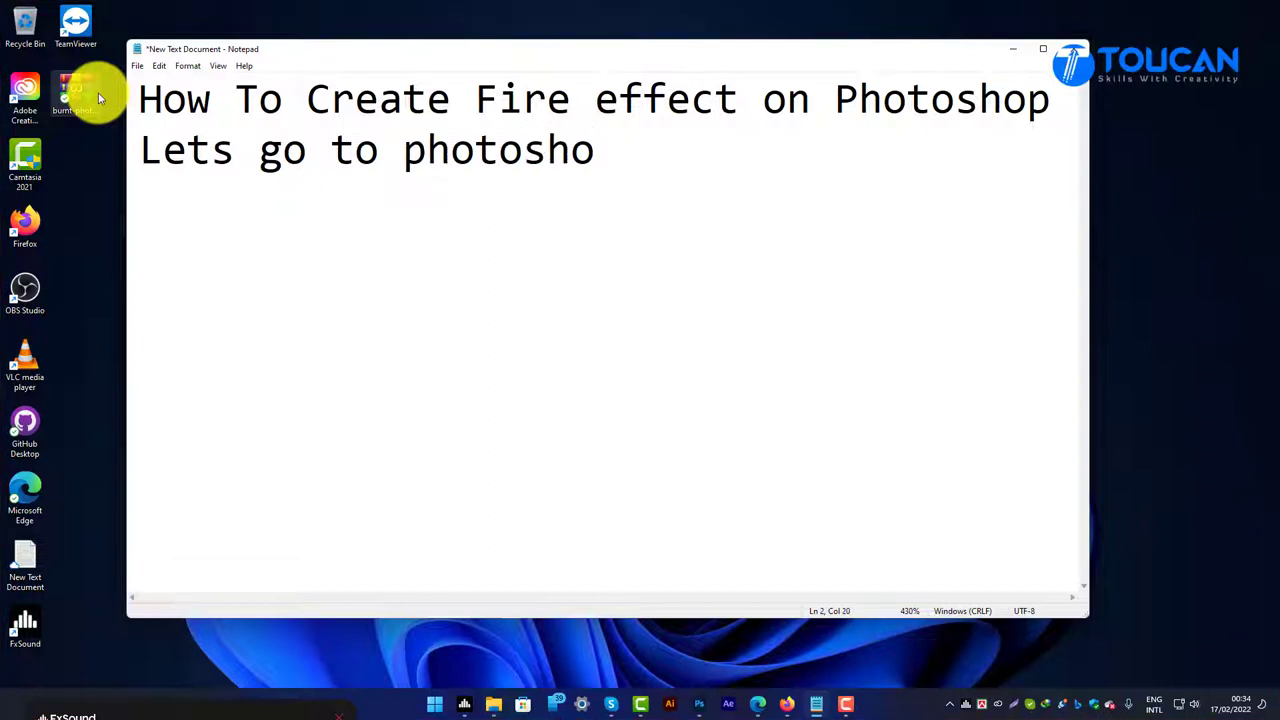
key(BackSpace)
key(BackSpace)
key(BackSpace)
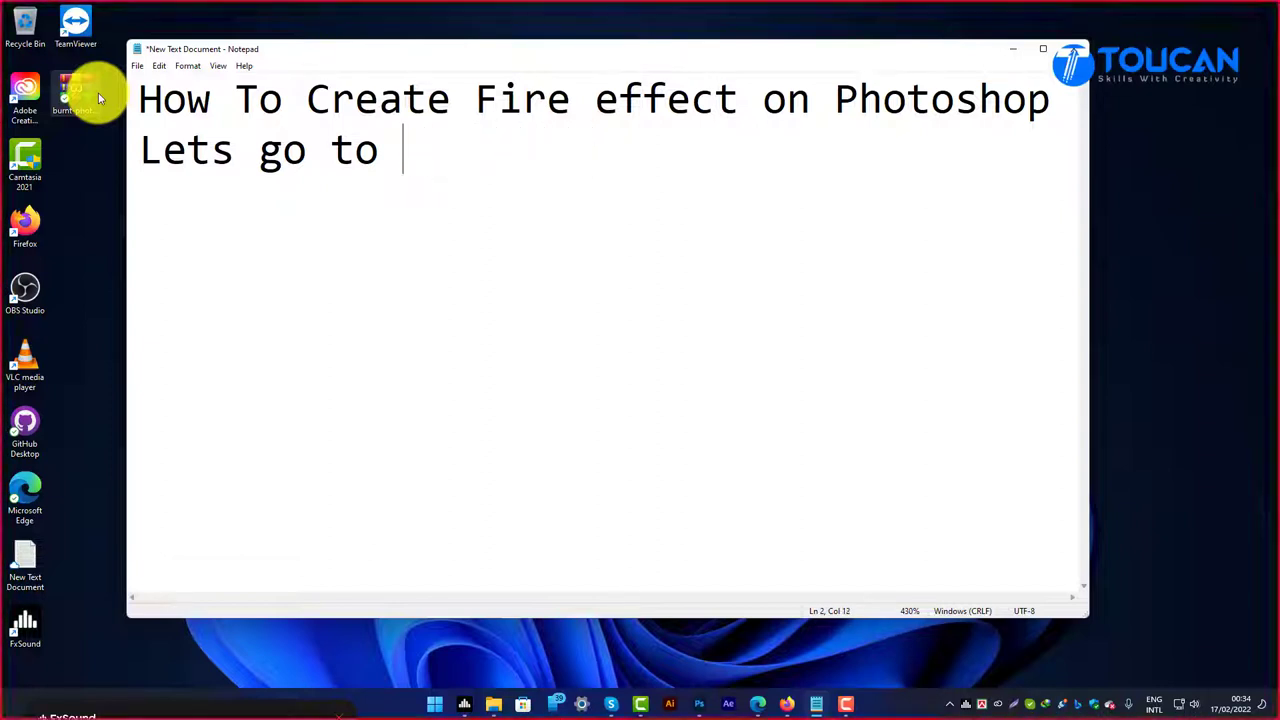
text(S)
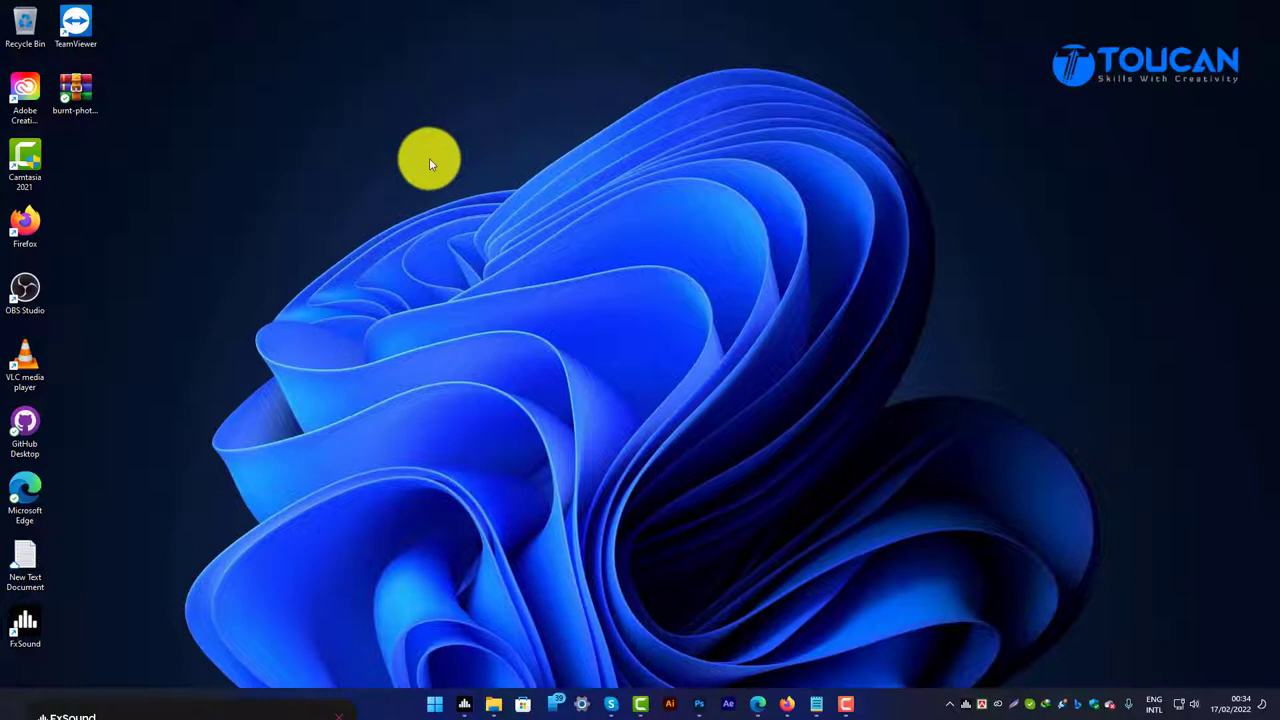
Step: Let the Toucan channel intro finish, ending on the bare Windows desktop
right_click(430, 160)
Step: Refresh the desktop, open the Picture folder on drive E:, and switch to Photoshop's Home screen
click(389, 109)
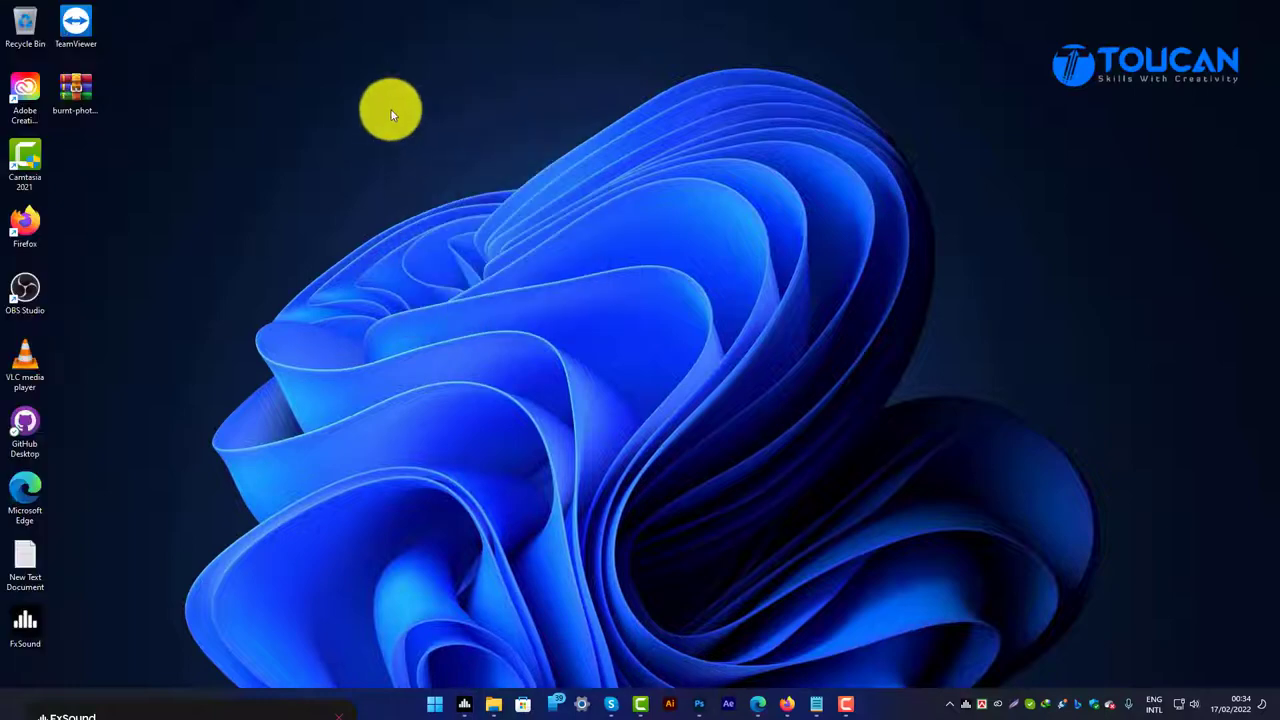
right_click(426, 168)
click(429, 172)
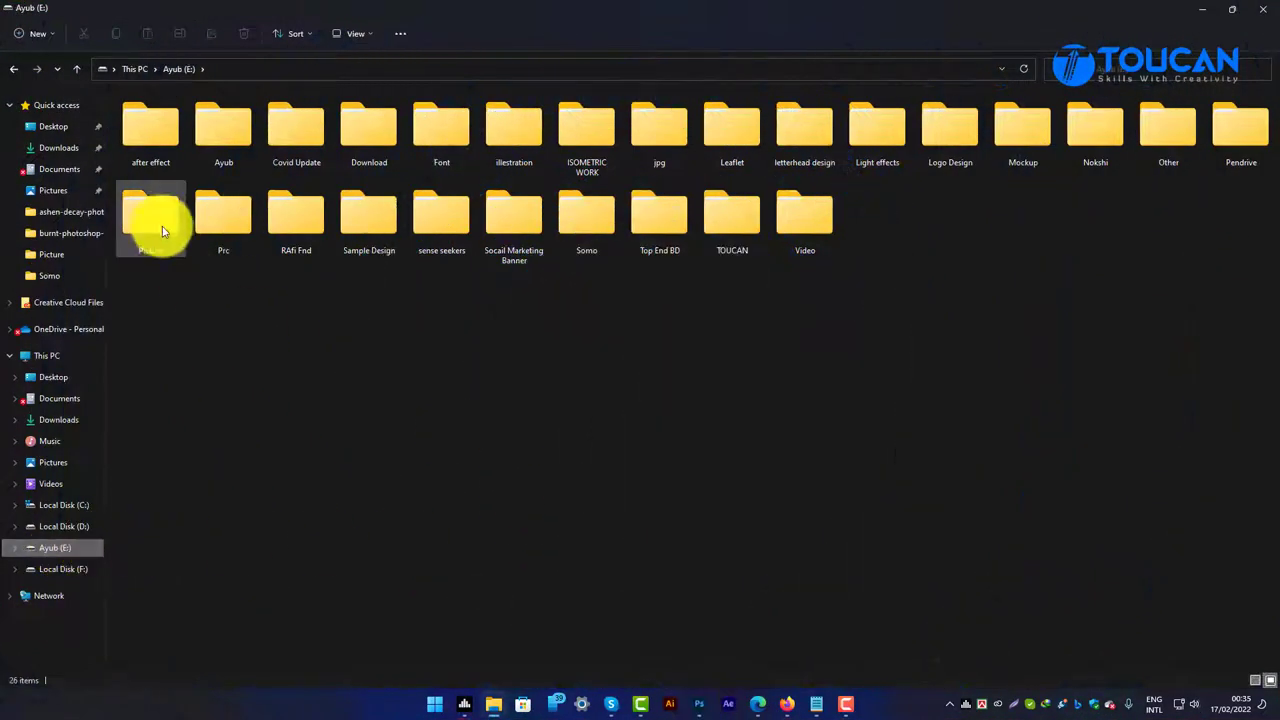
double_click(161, 223)
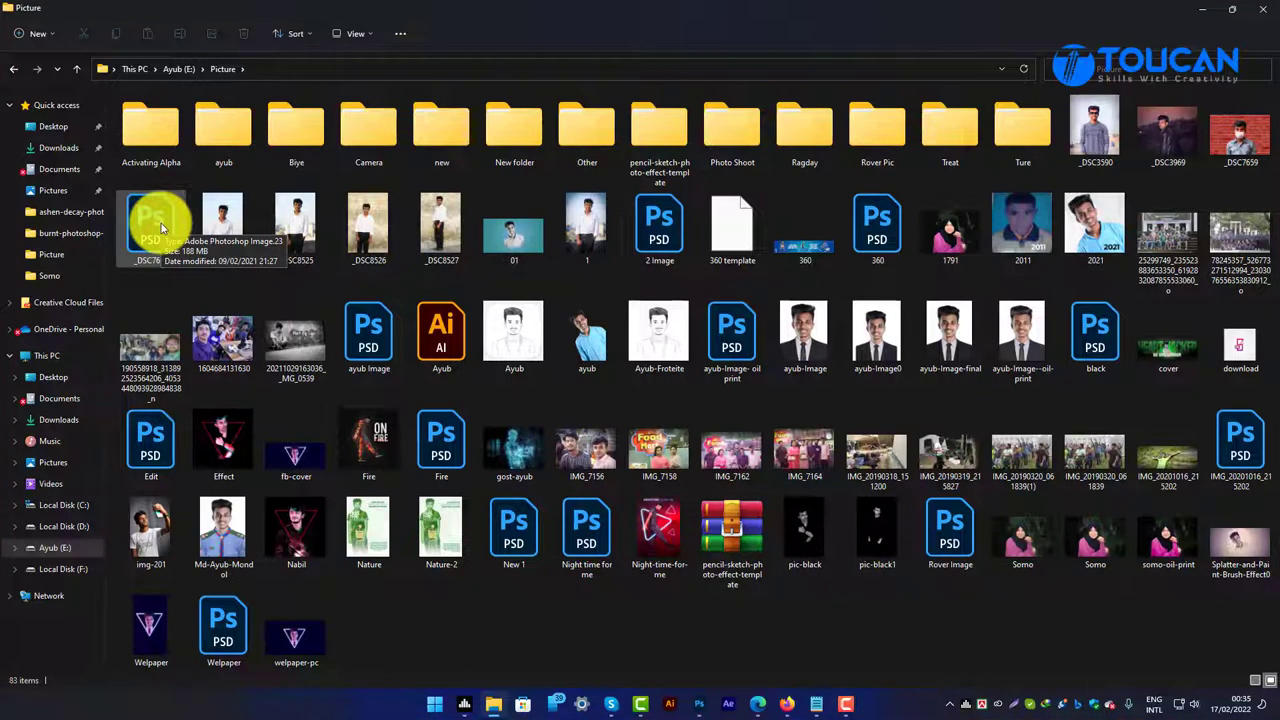
click(702, 705)
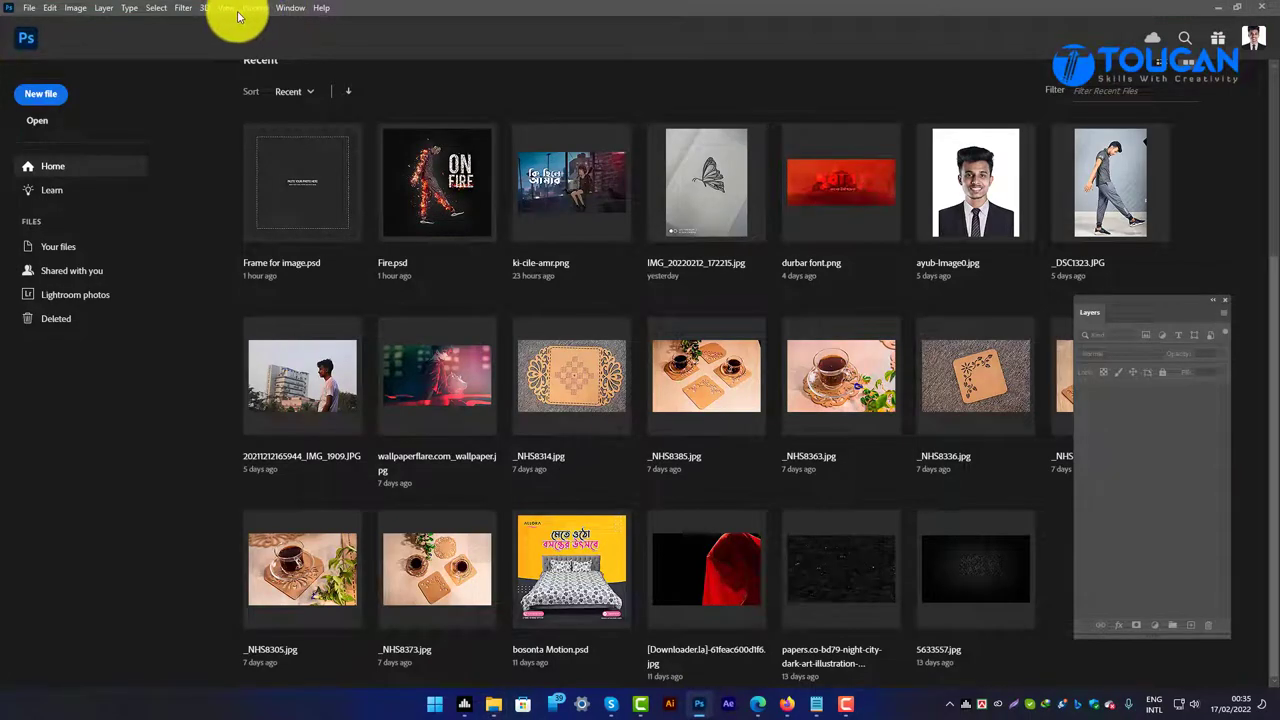
Step: Confirm Burnt is installed, open Night time for me.psd, and keep only _DSC1323.psb open
click(284, 9)
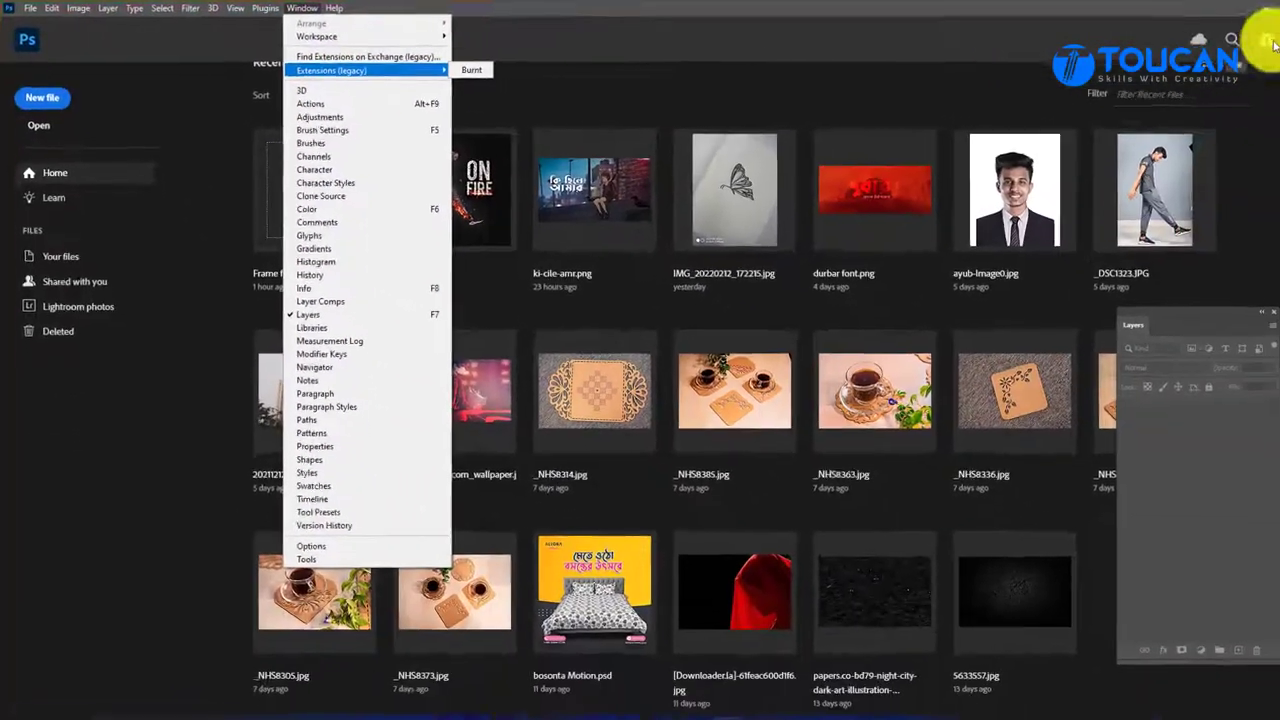
click(1200, 12)
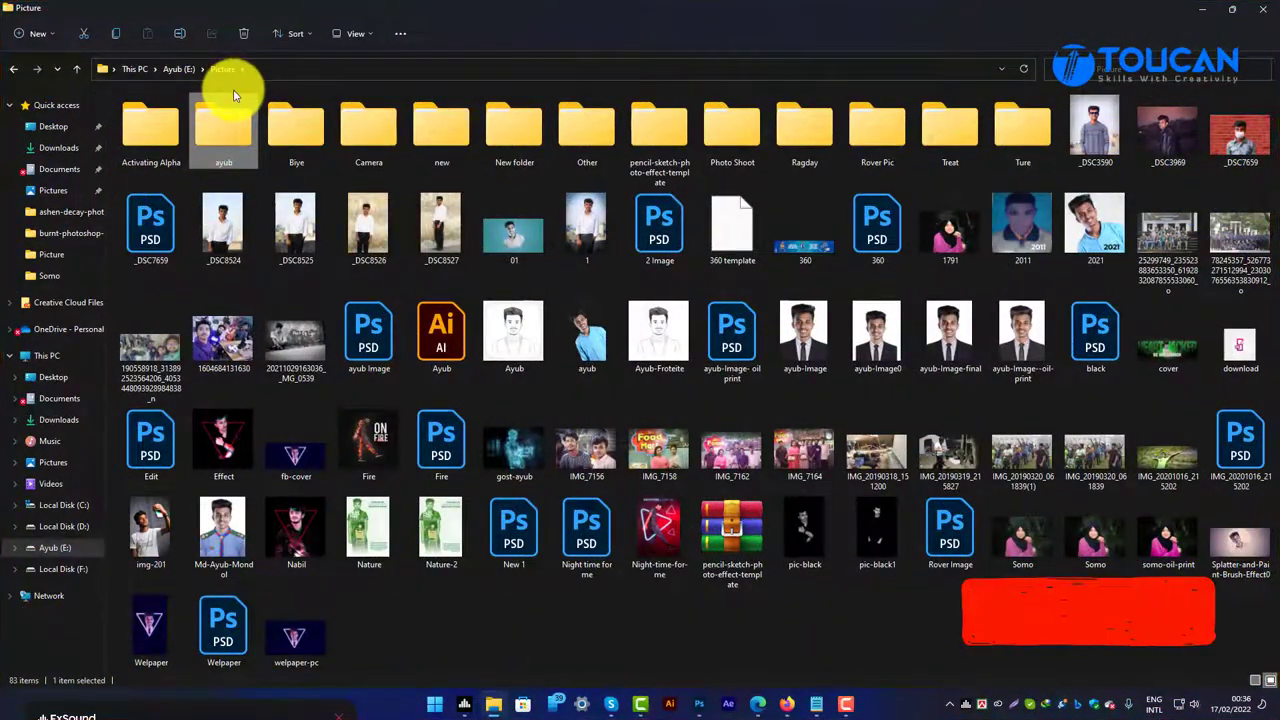
click(580, 533)
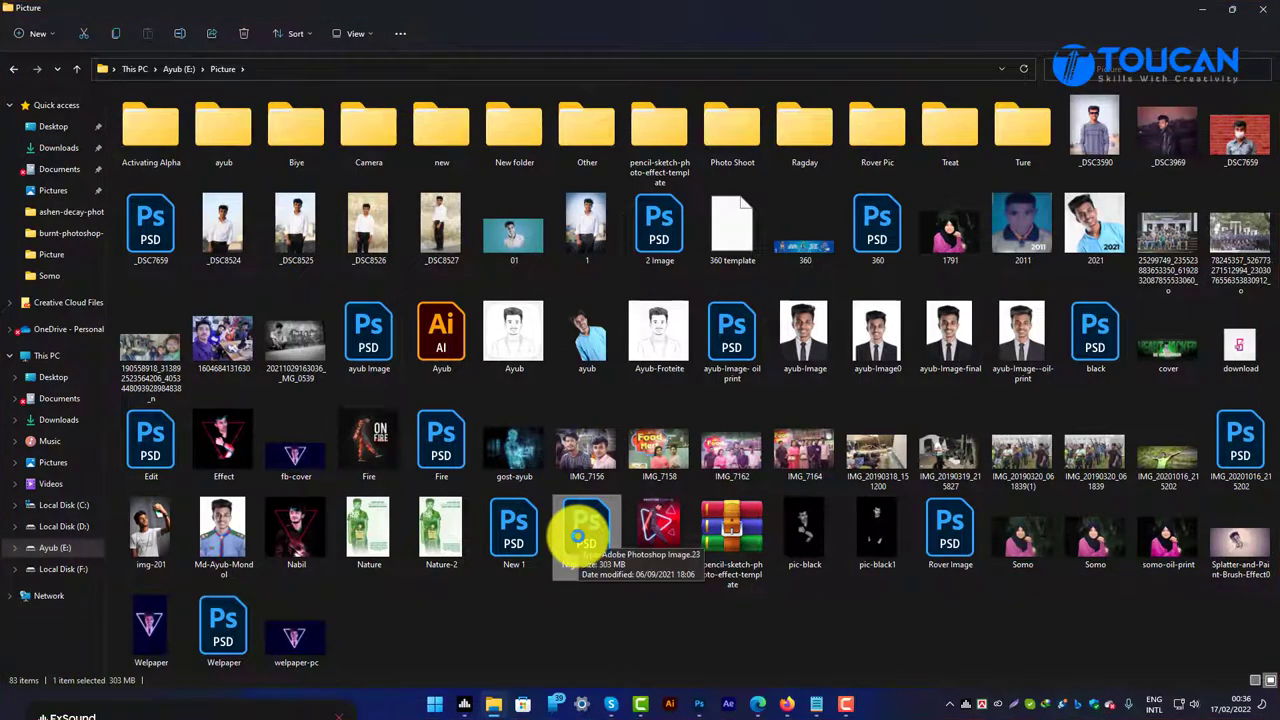
double_click(580, 537)
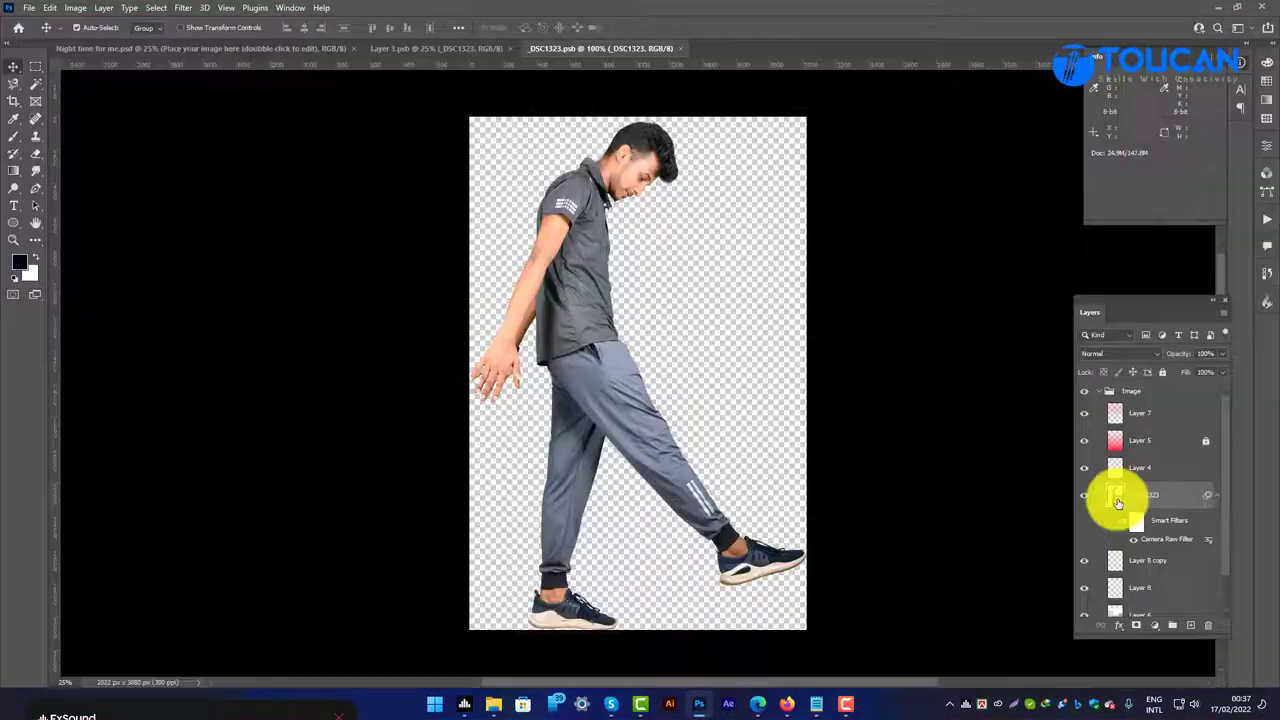
double_click(1114, 500)
click(508, 47)
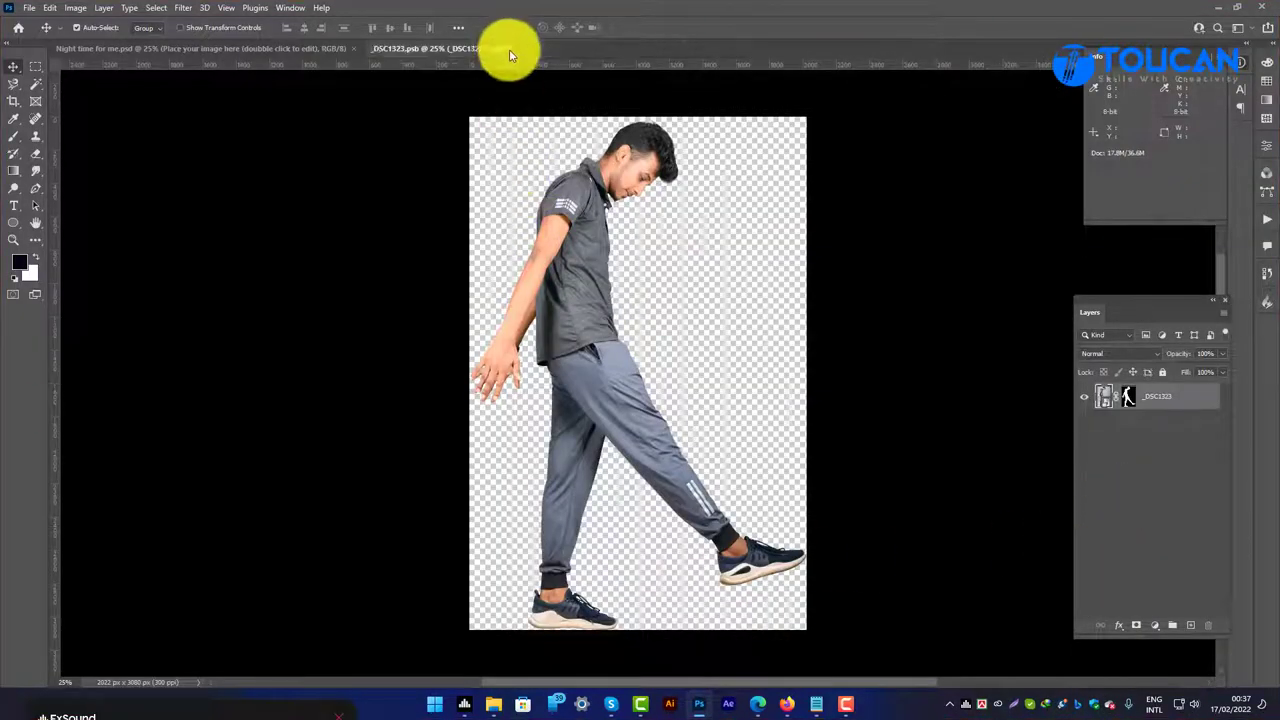
click(352, 47)
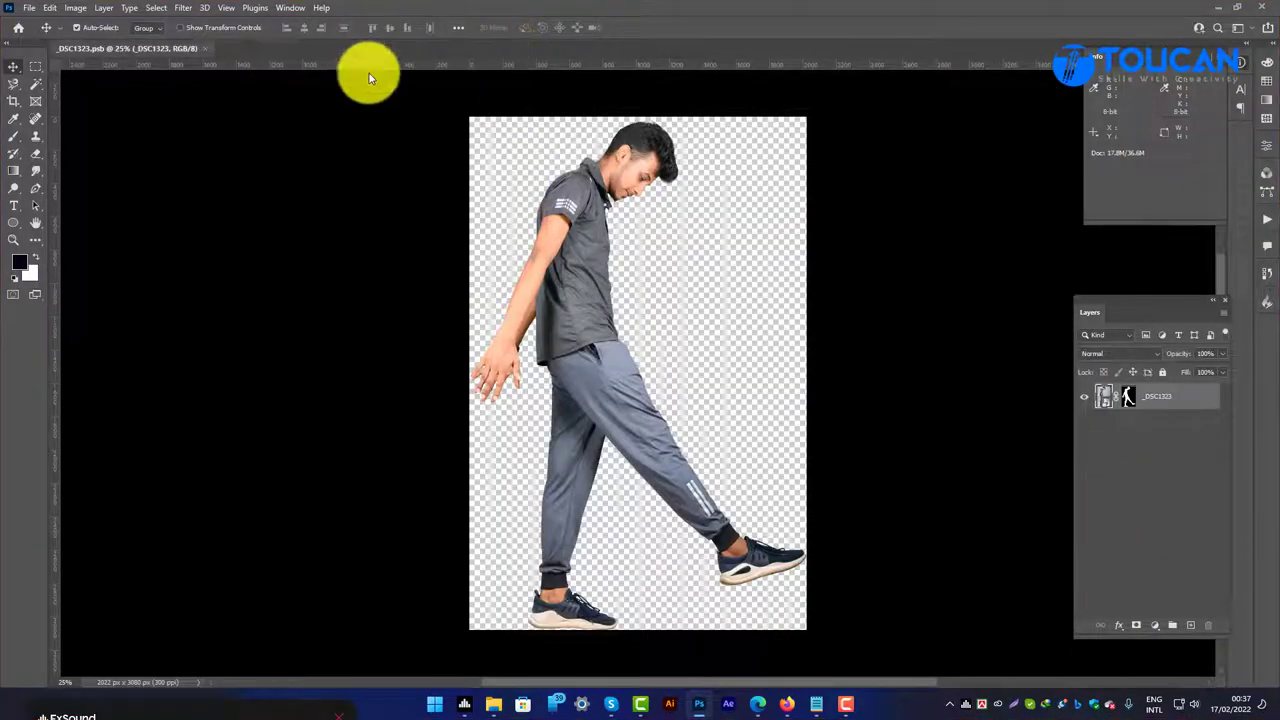
Step: Minimize to the refreshed desktop, then restore _DSC1323.psb and show the Burnt extension again
click(1213, 14)
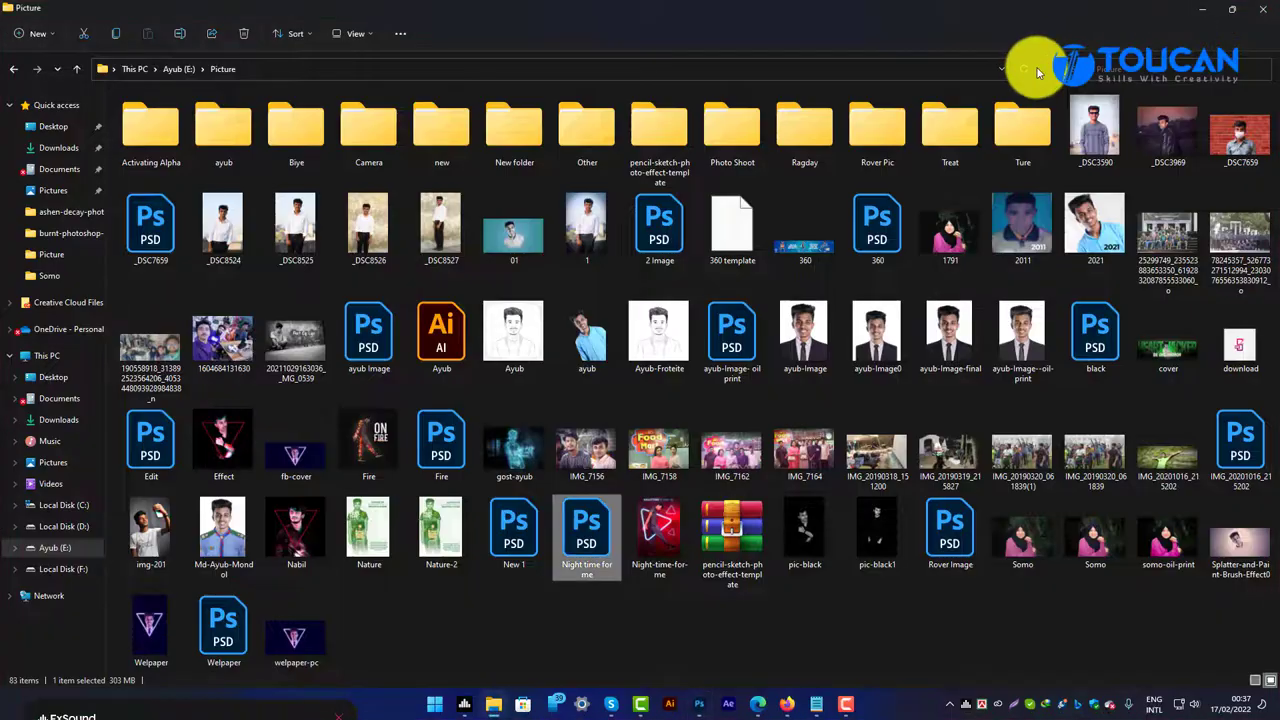
click(1213, 12)
right_click(815, 128)
click(816, 140)
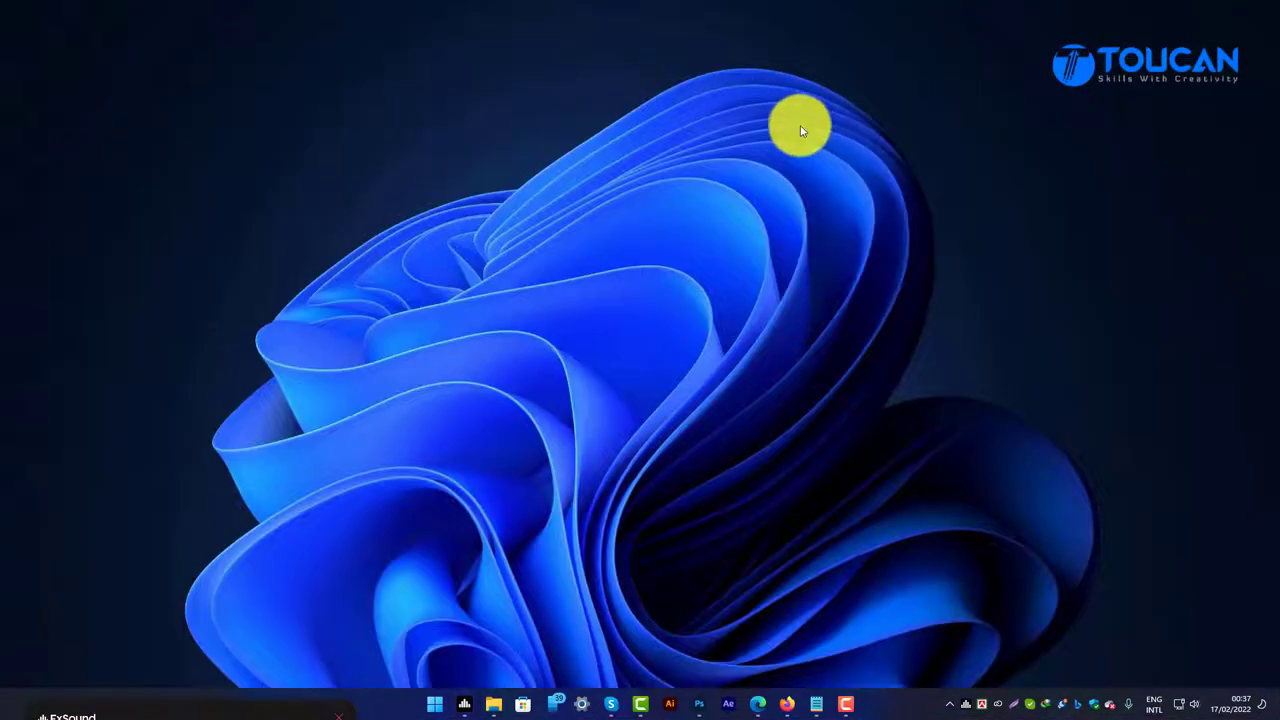
right_click(805, 150)
click(810, 160)
right_click(757, 84)
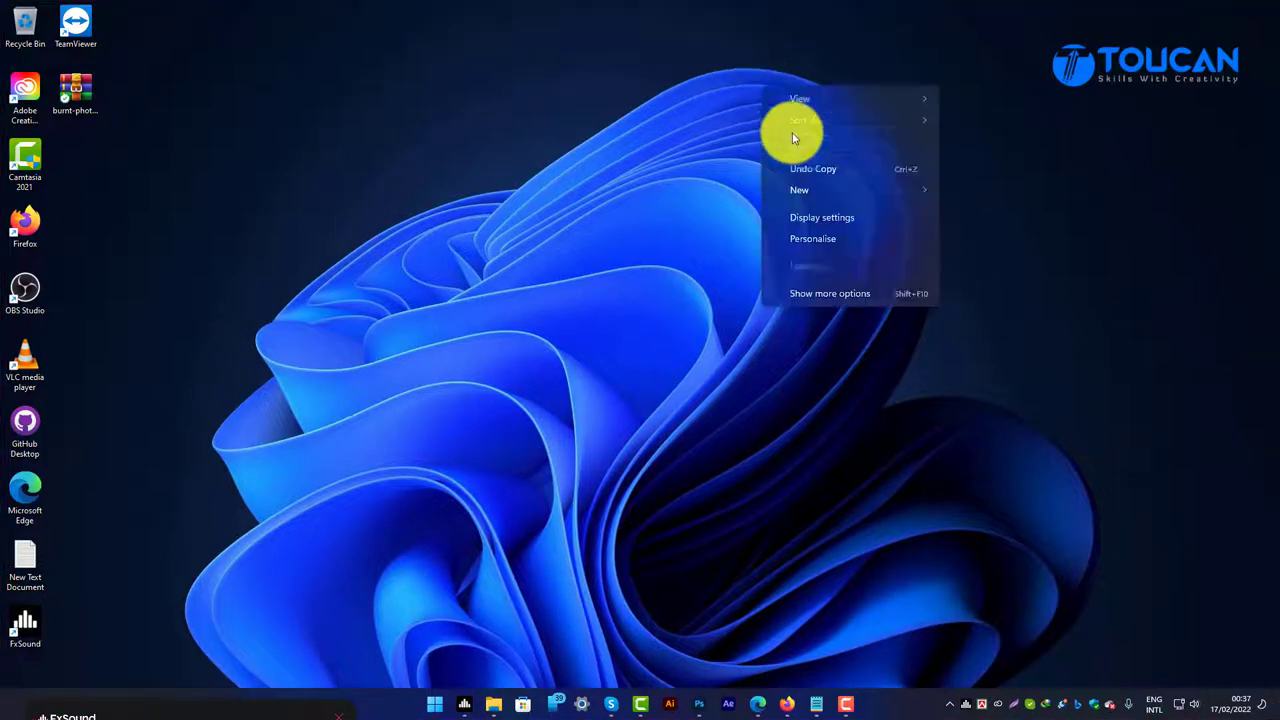
click(805, 155)
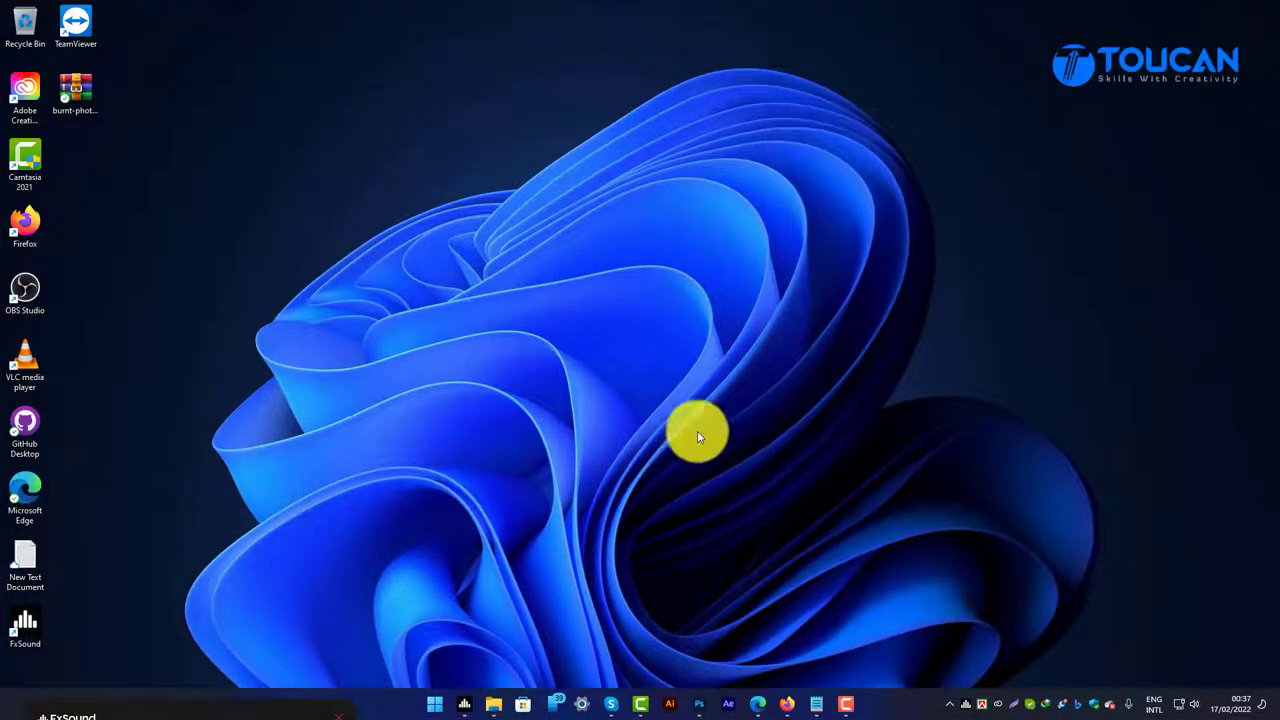
mouse_move(699, 704)
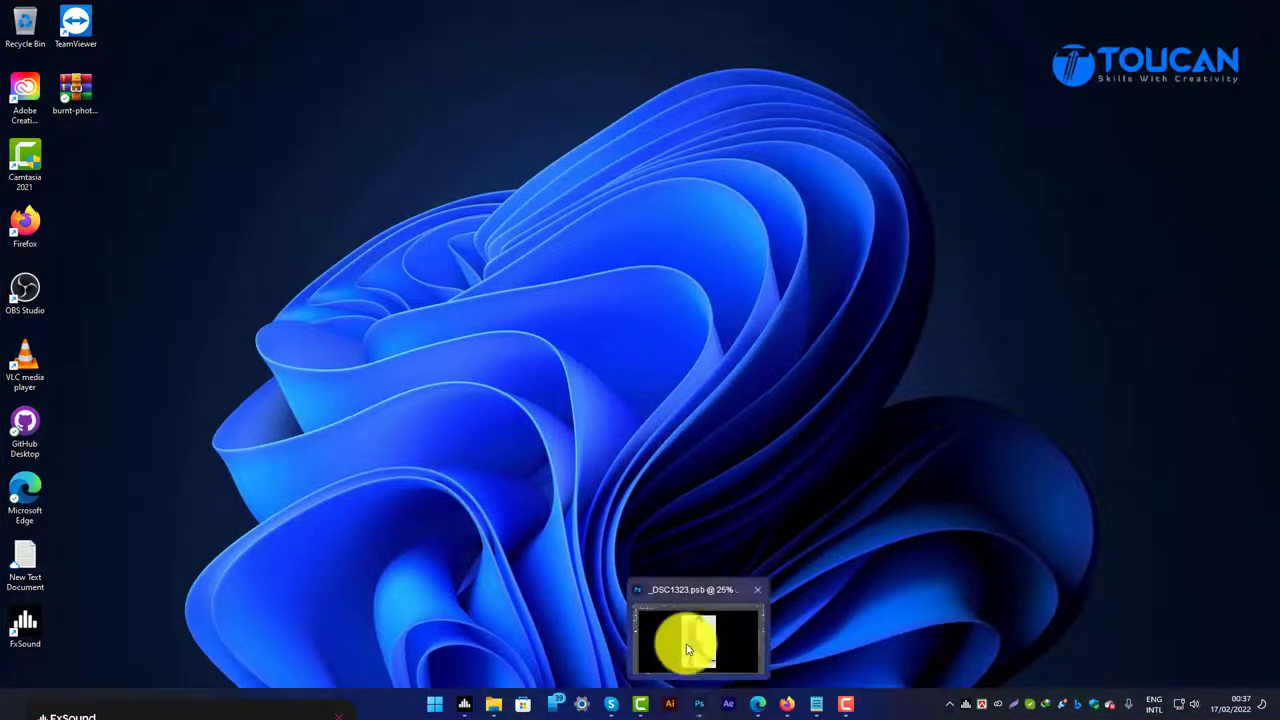
click(686, 640)
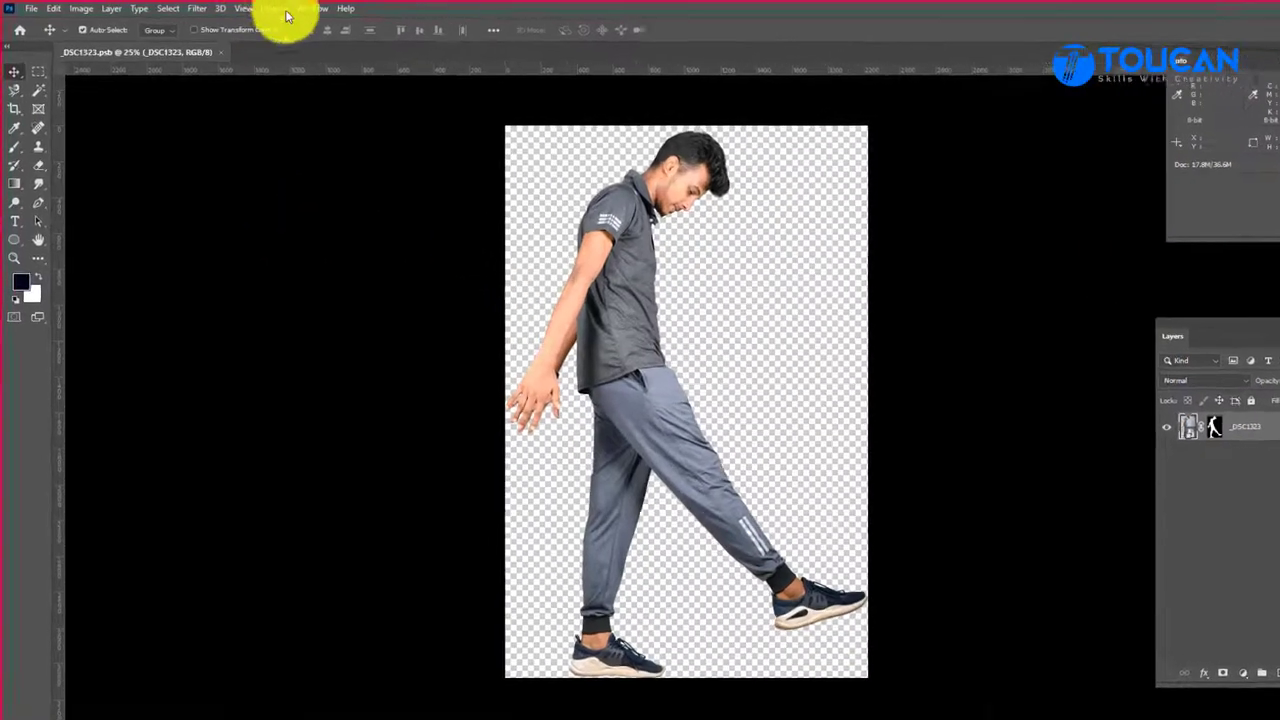
click(306, 9)
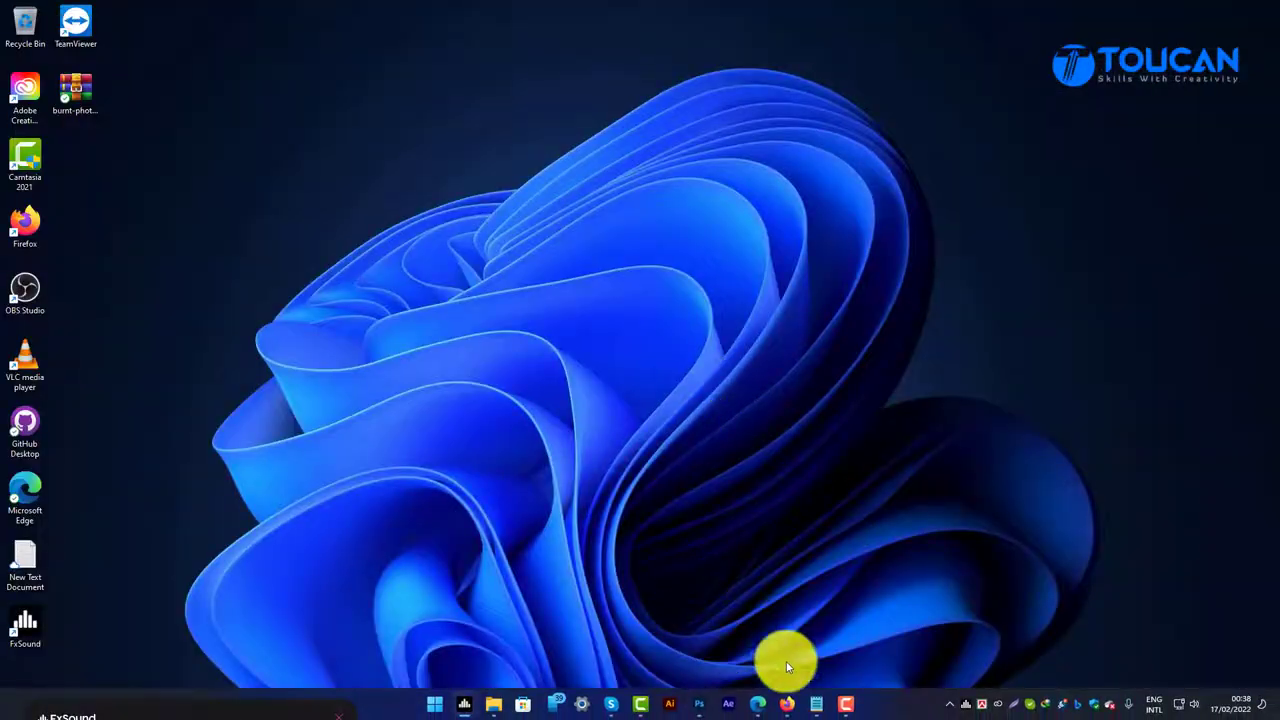
Step: Add 'How to download this extention and install it.' and 'Download link in the discription below.' to the note
click(816, 704)
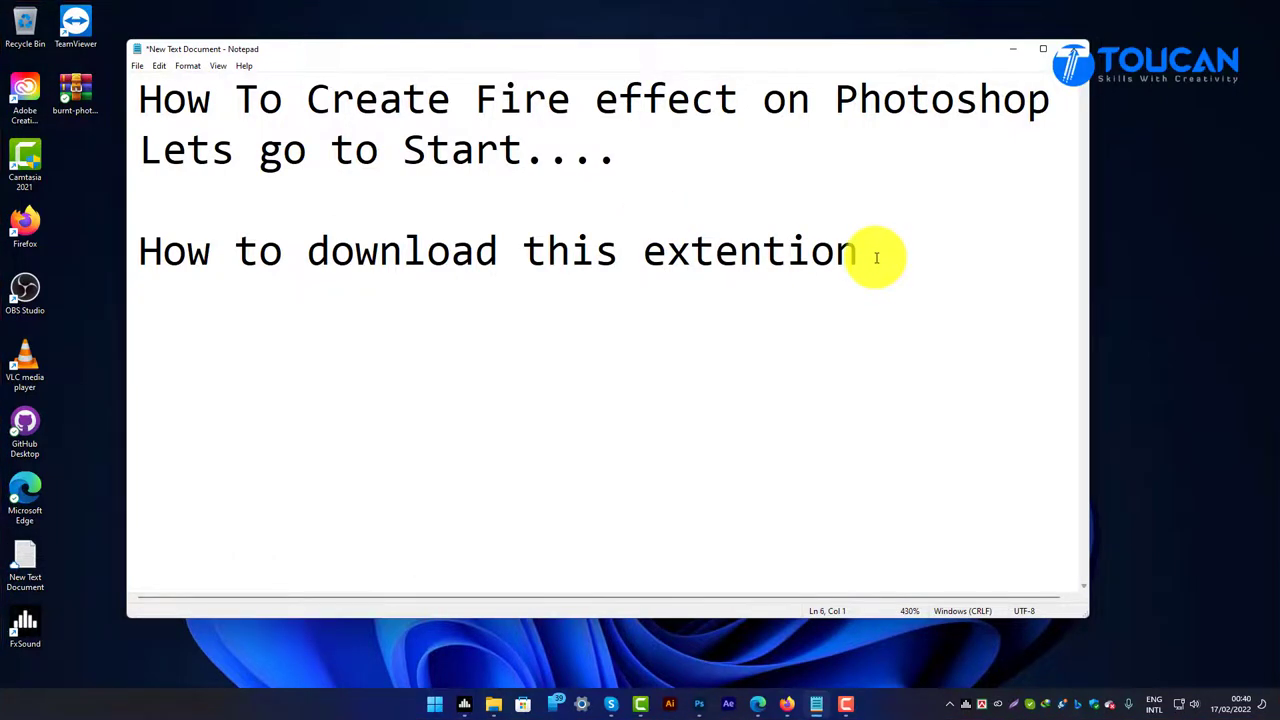
click(876, 257)
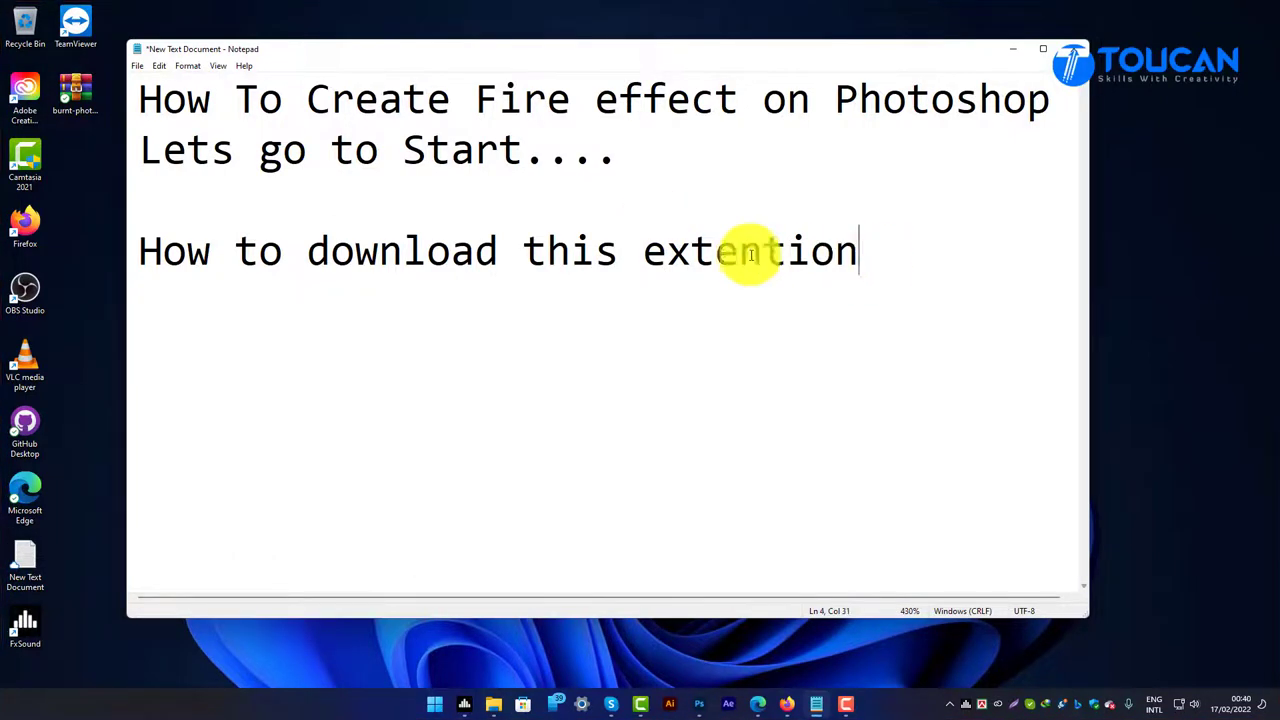
key(Return)
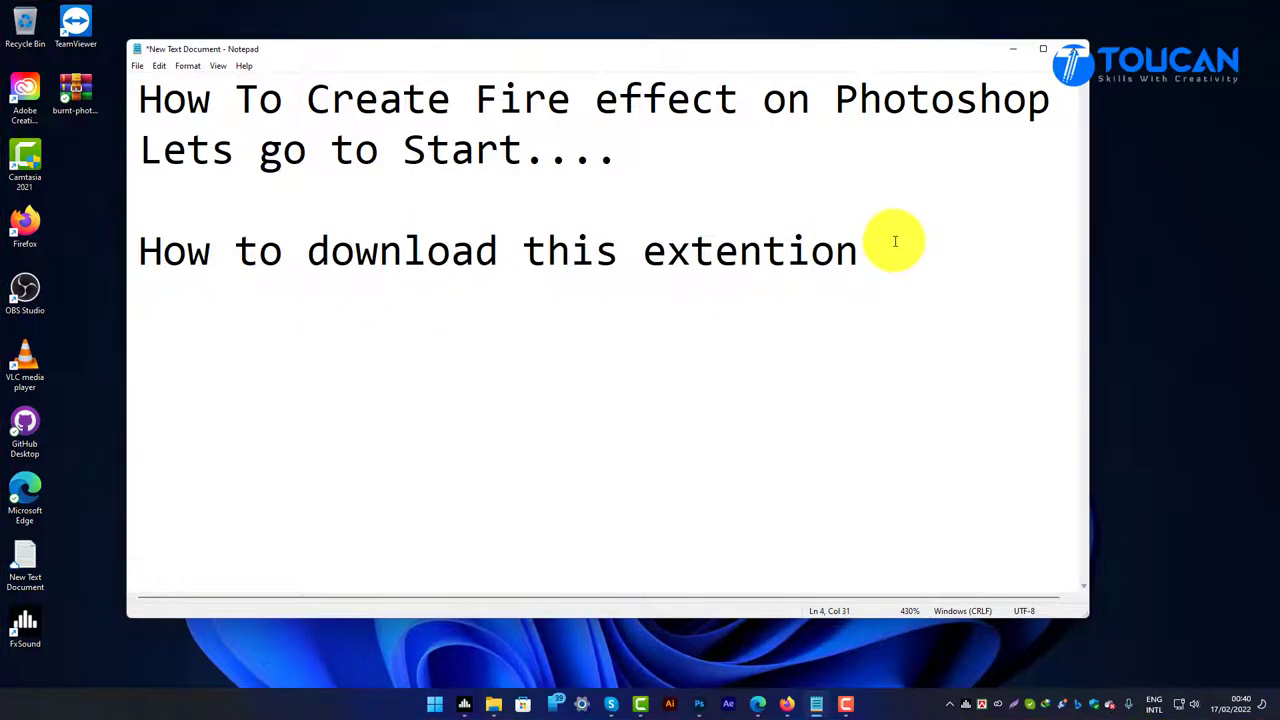
text(ins)
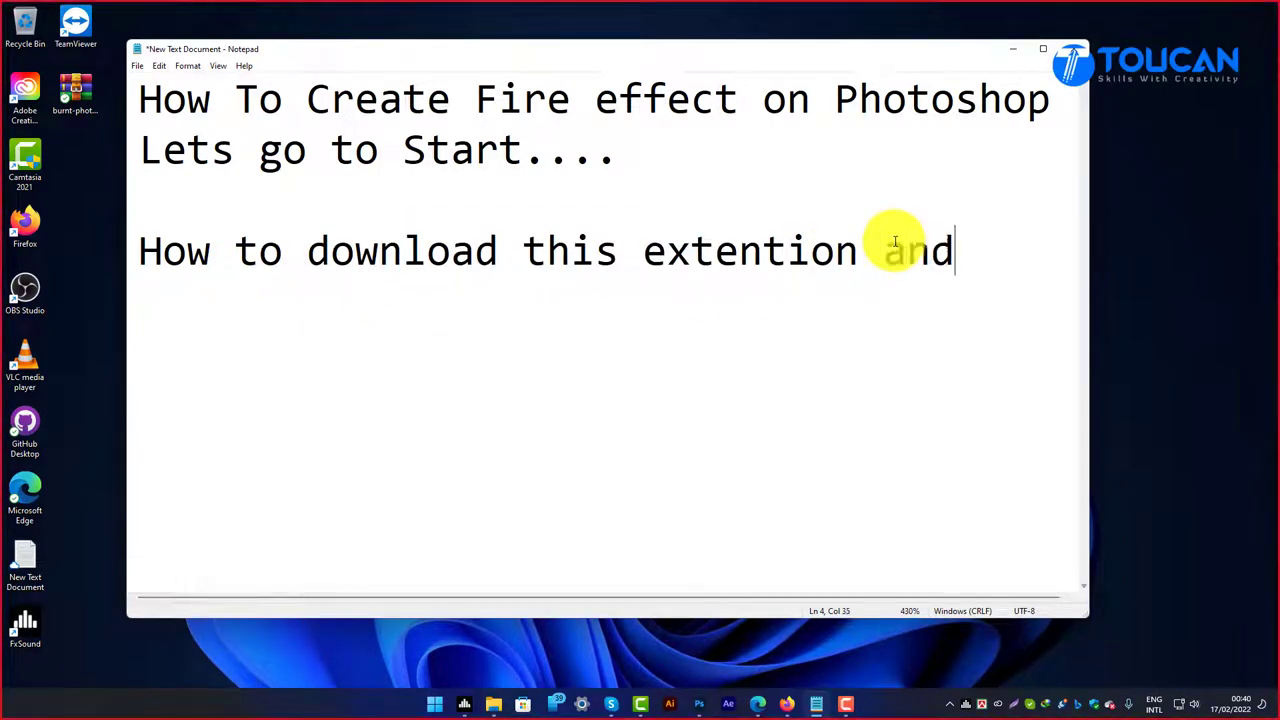
text(tall)
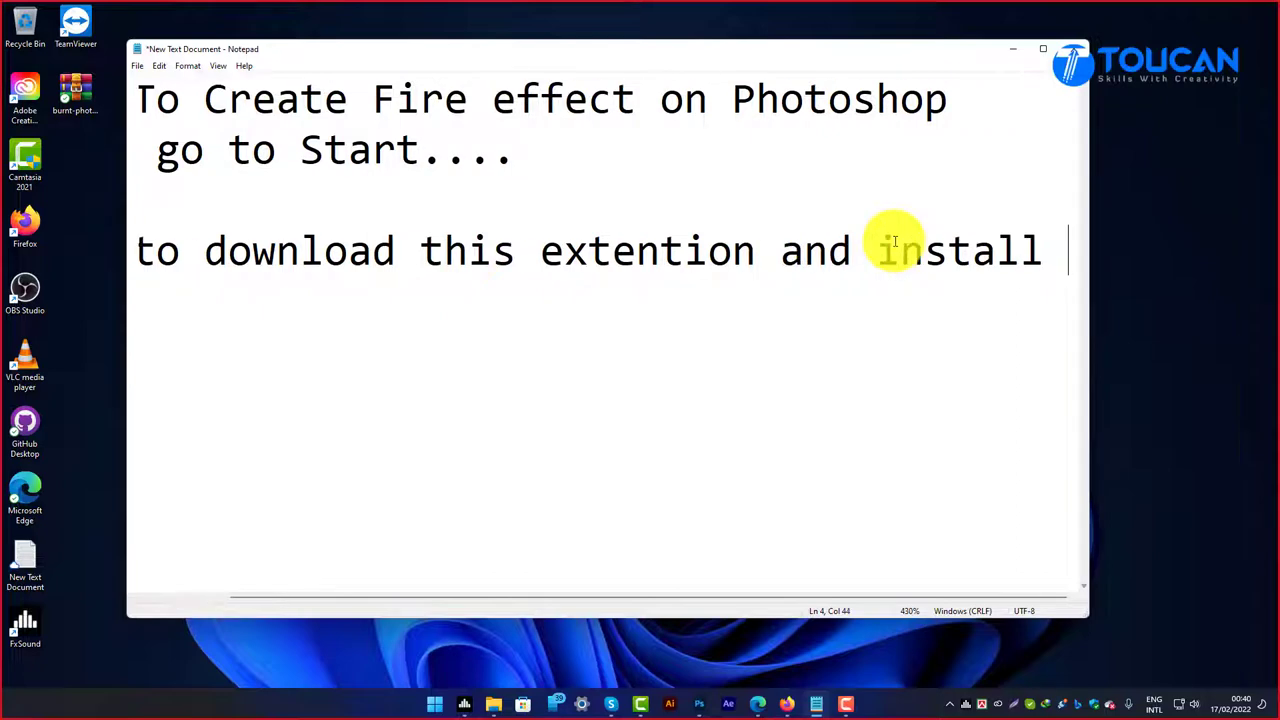
key(Return)
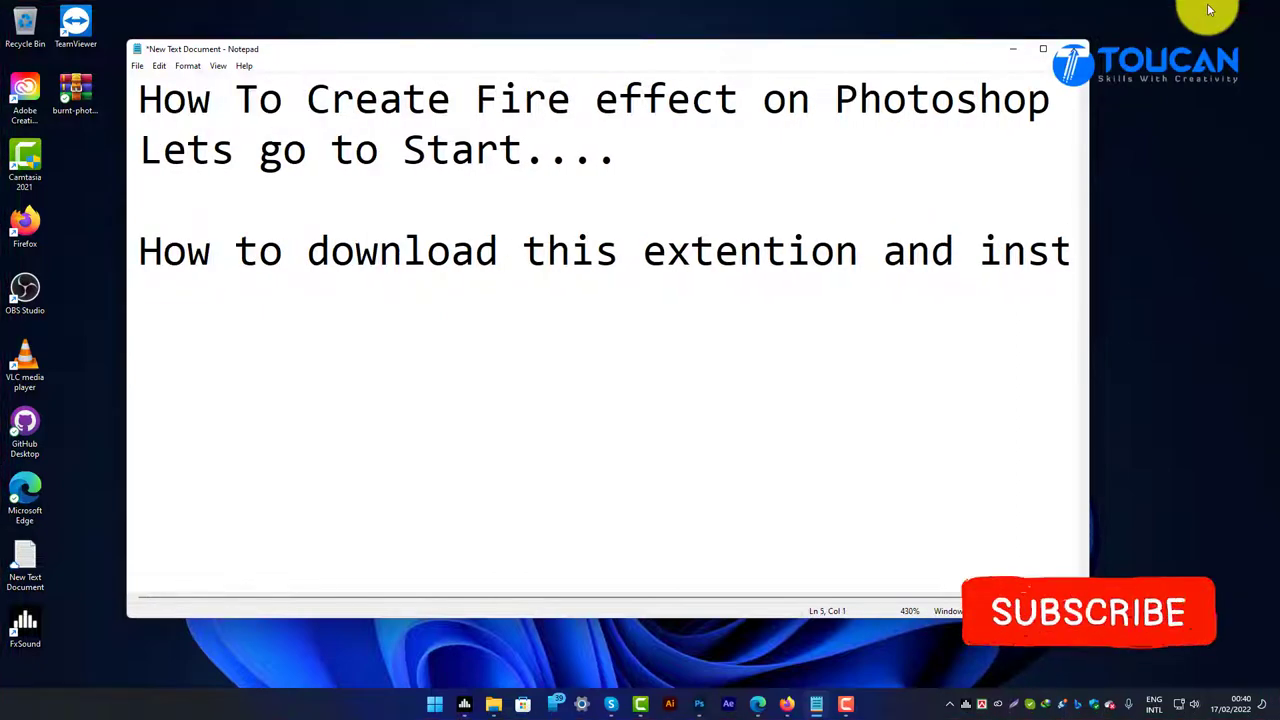
text(it.)
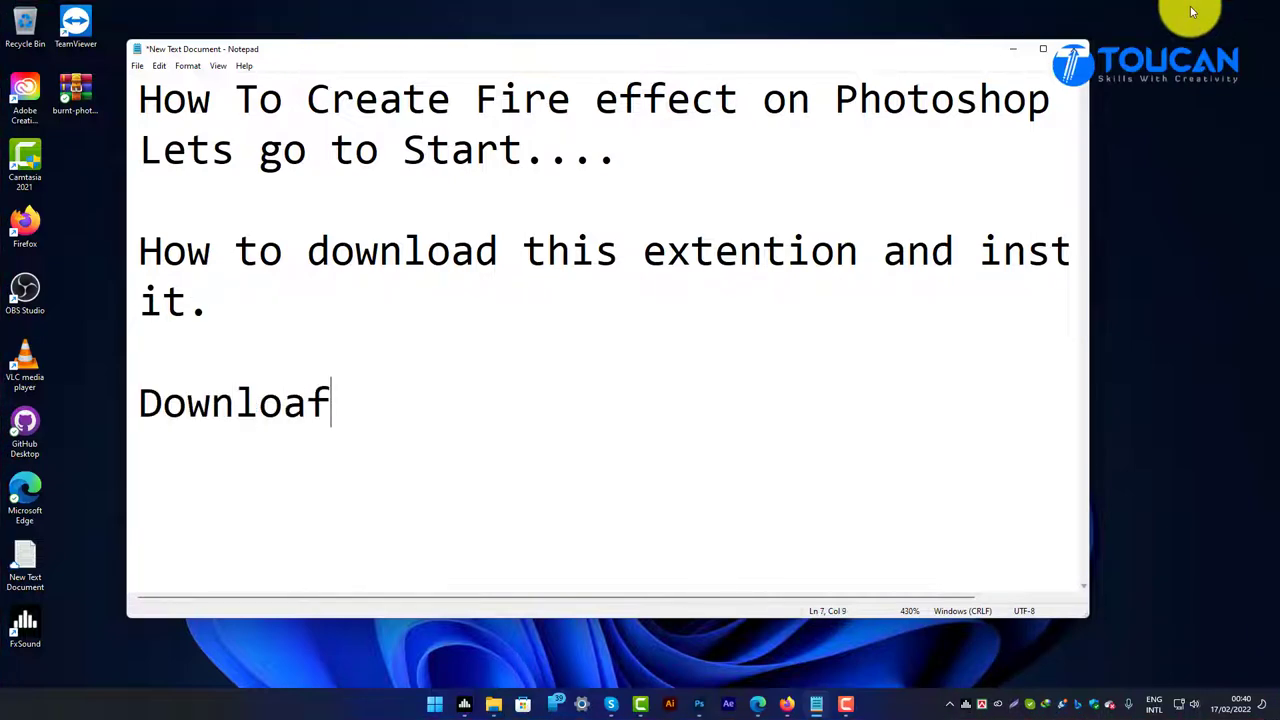
text(lin)
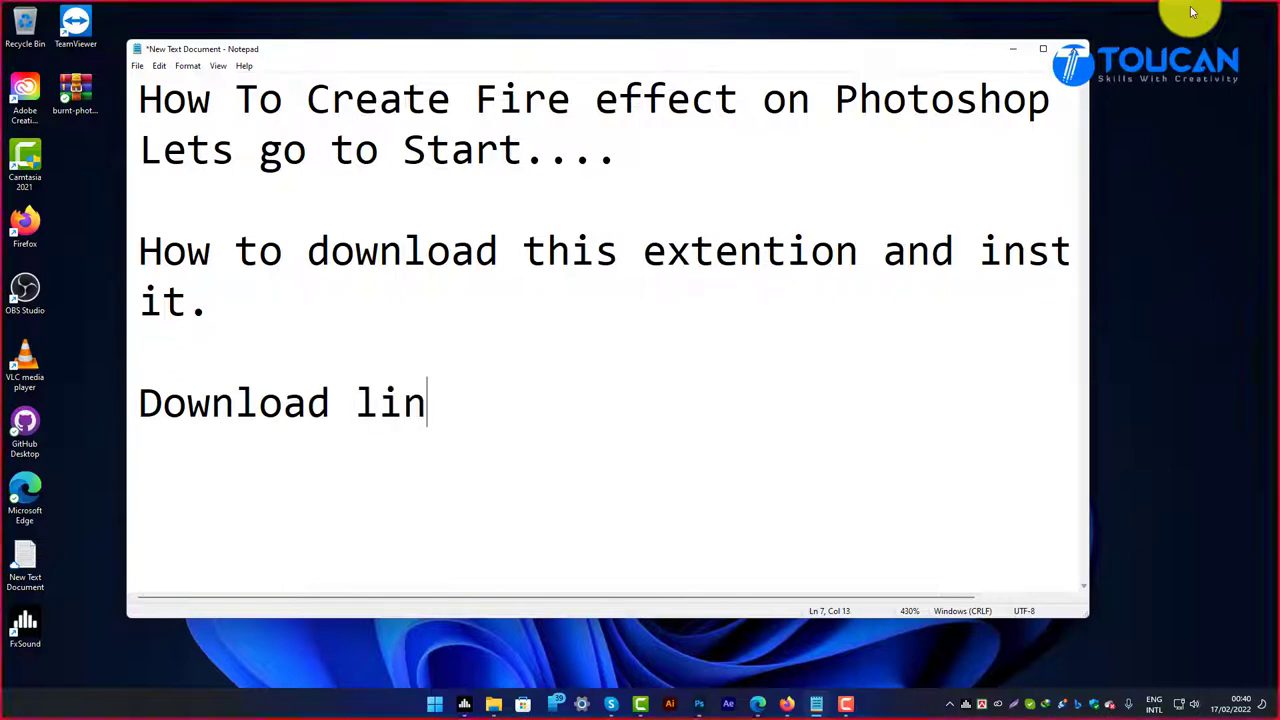
text(k in the discr)
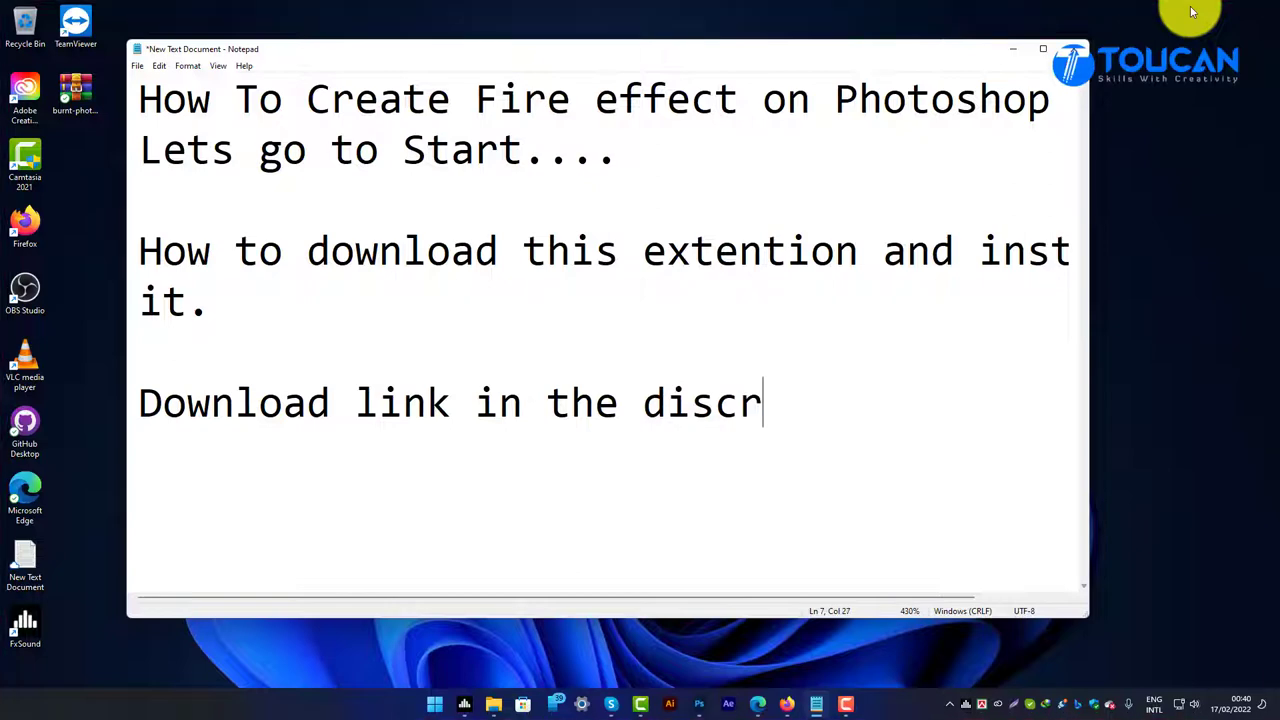
text(iption bel)
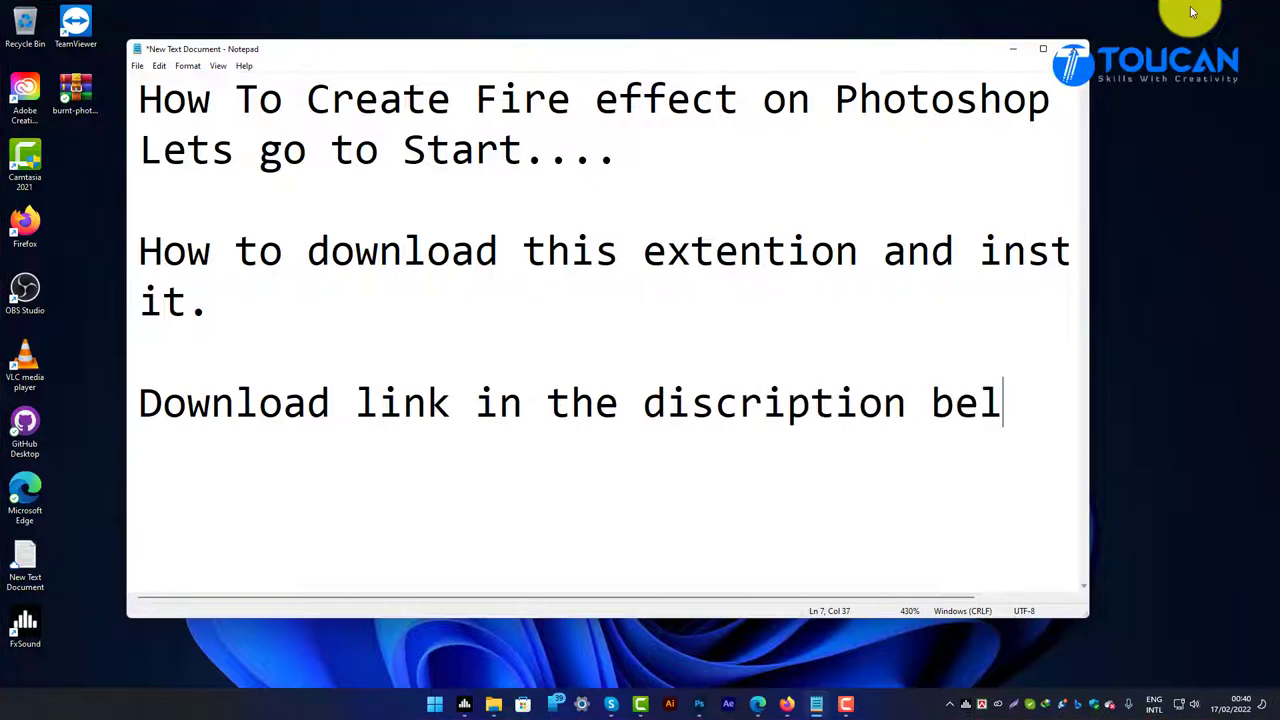
text(.)
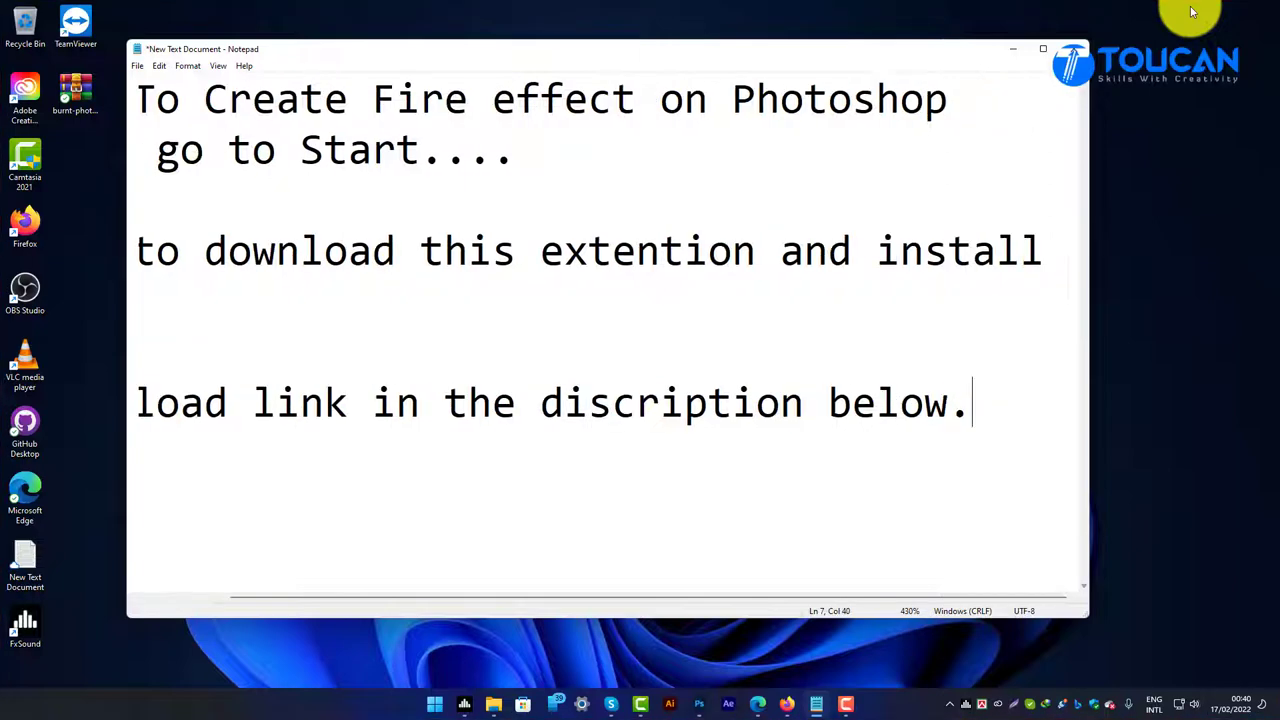
key(Return)
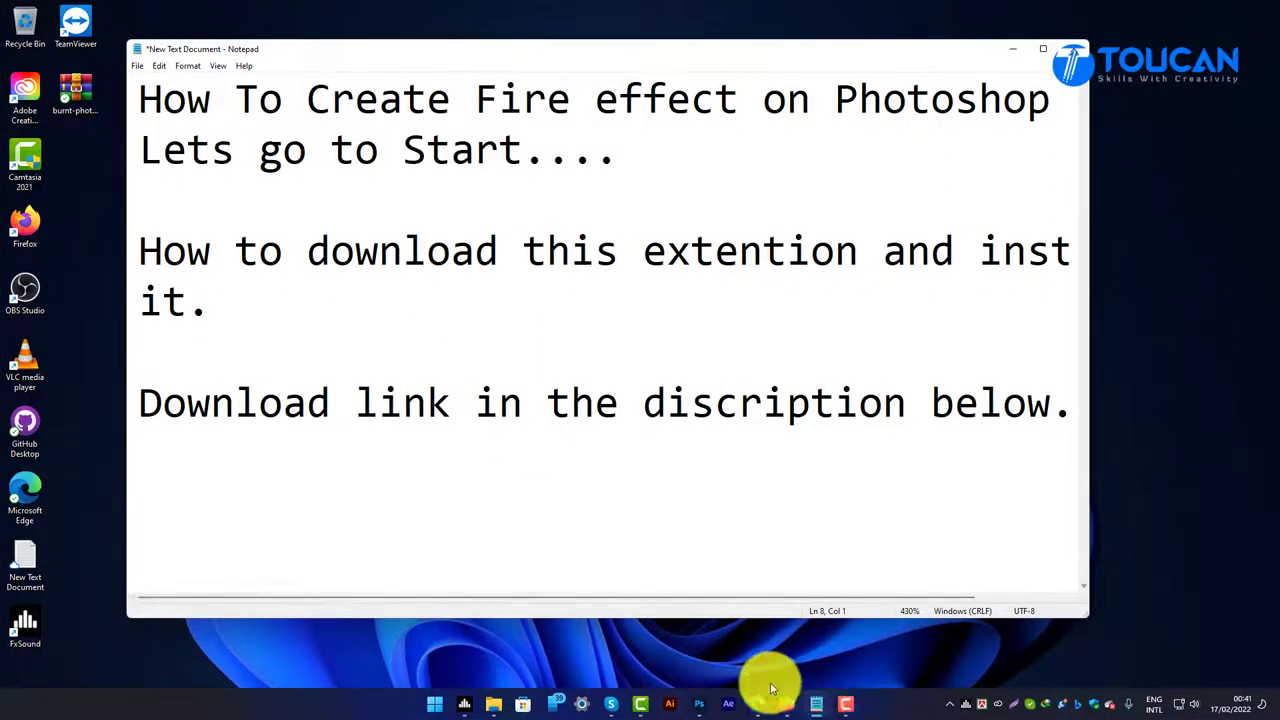
Step: Load down.teamtoucan.com in Firefox, then correct it to down.team-toucan.com
click(787, 704)
click(351, 40)
text(down.teamtoucan.com)
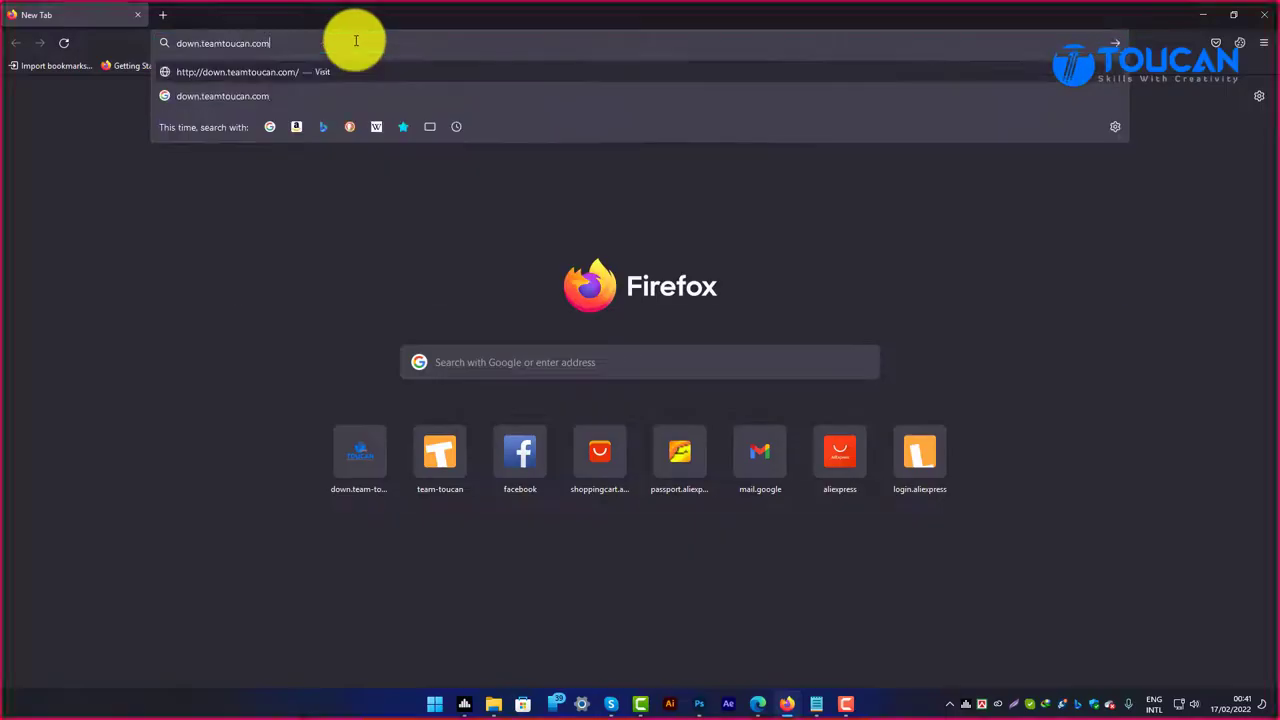
key(Return)
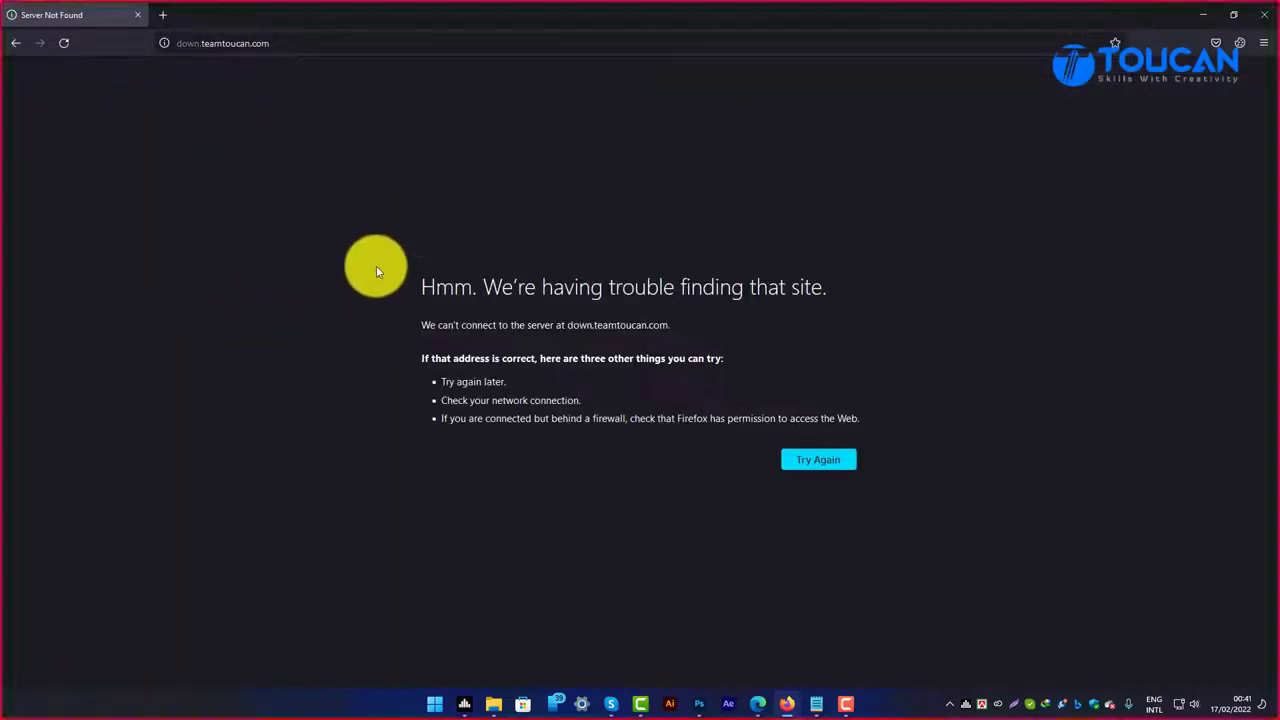
click(271, 43)
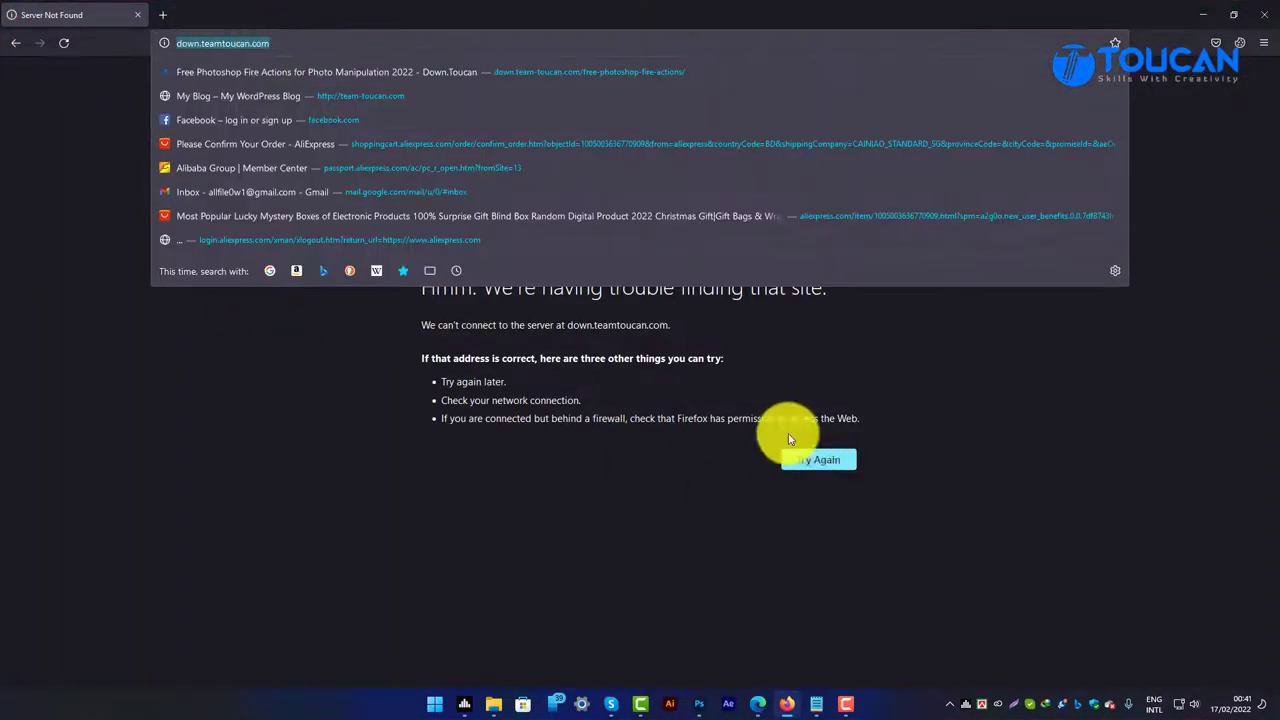
click(222, 45)
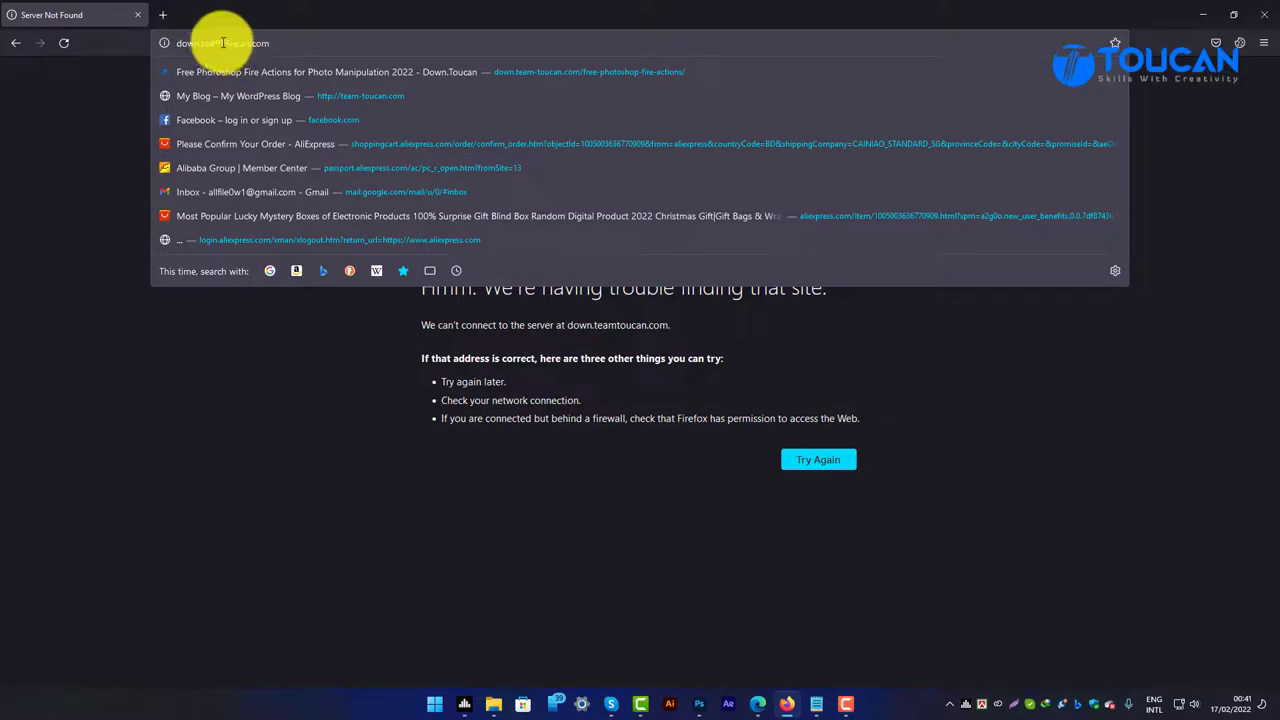
text(-)
key(Return)
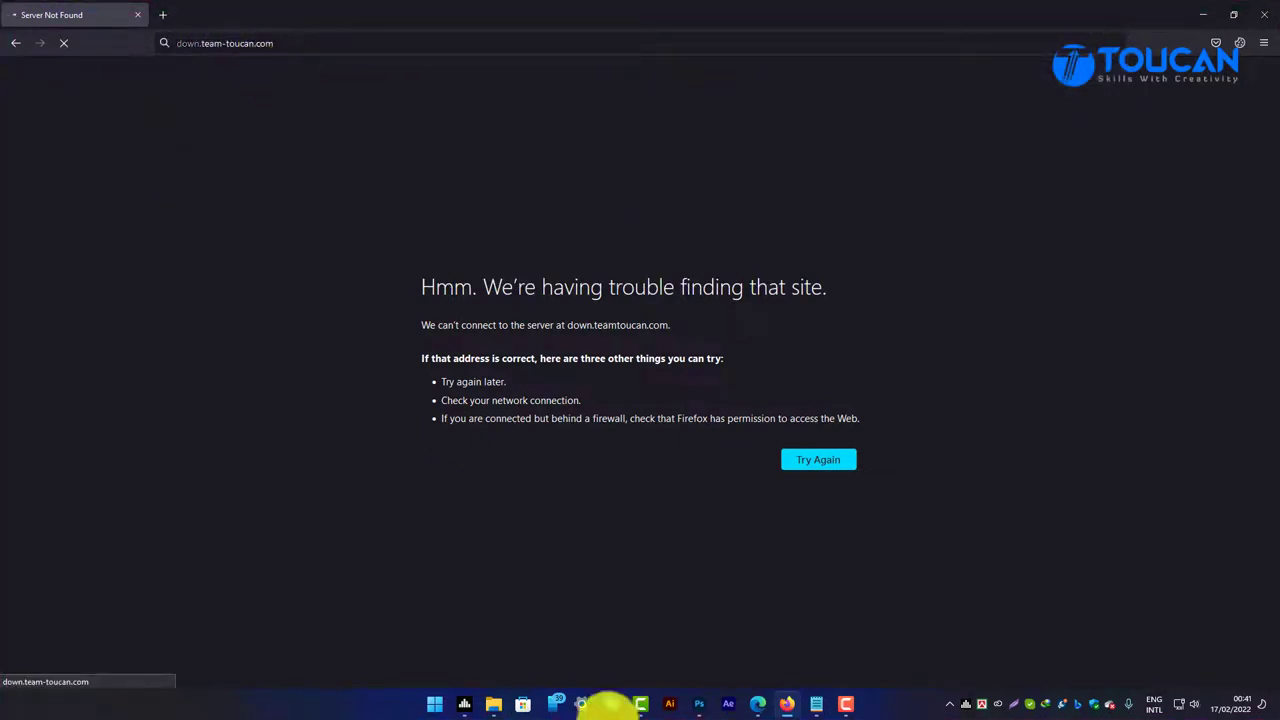
Step: Fix the note's address to down.team-toucan.com and minimize Notepad
click(812, 702)
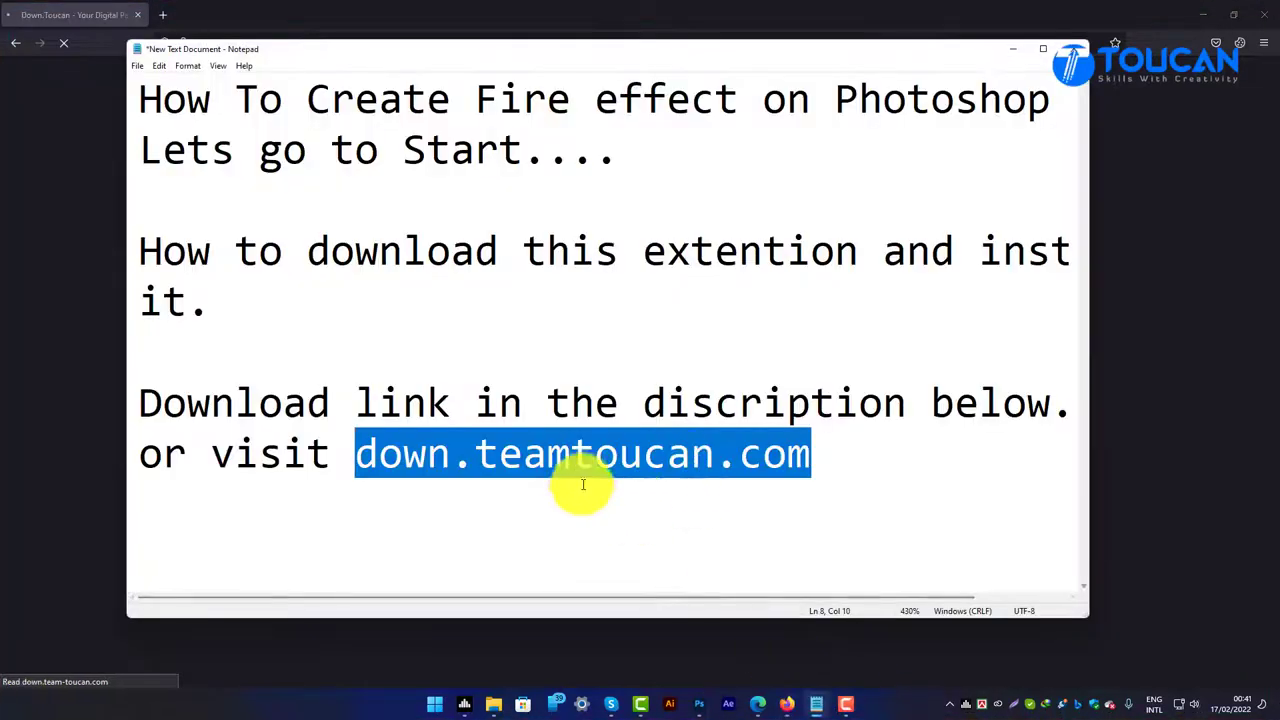
click(570, 458)
text(-)
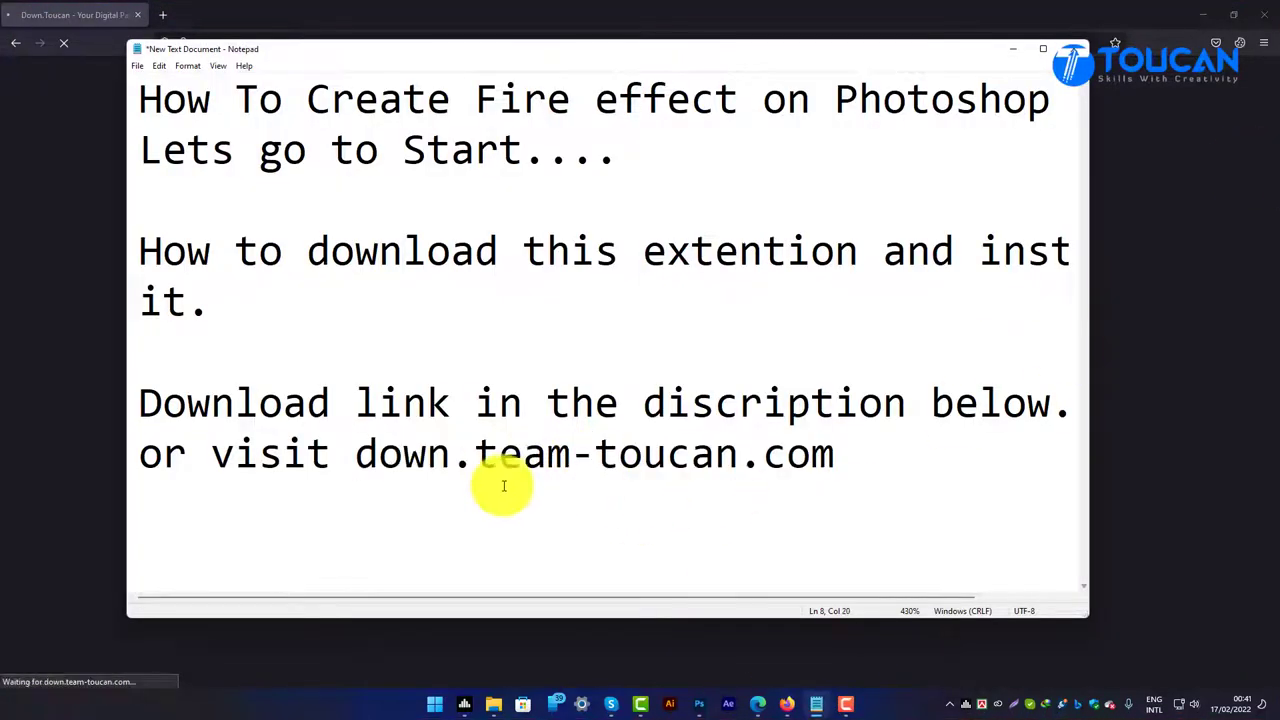
drag(357, 455, 915, 465)
double_click(910, 463)
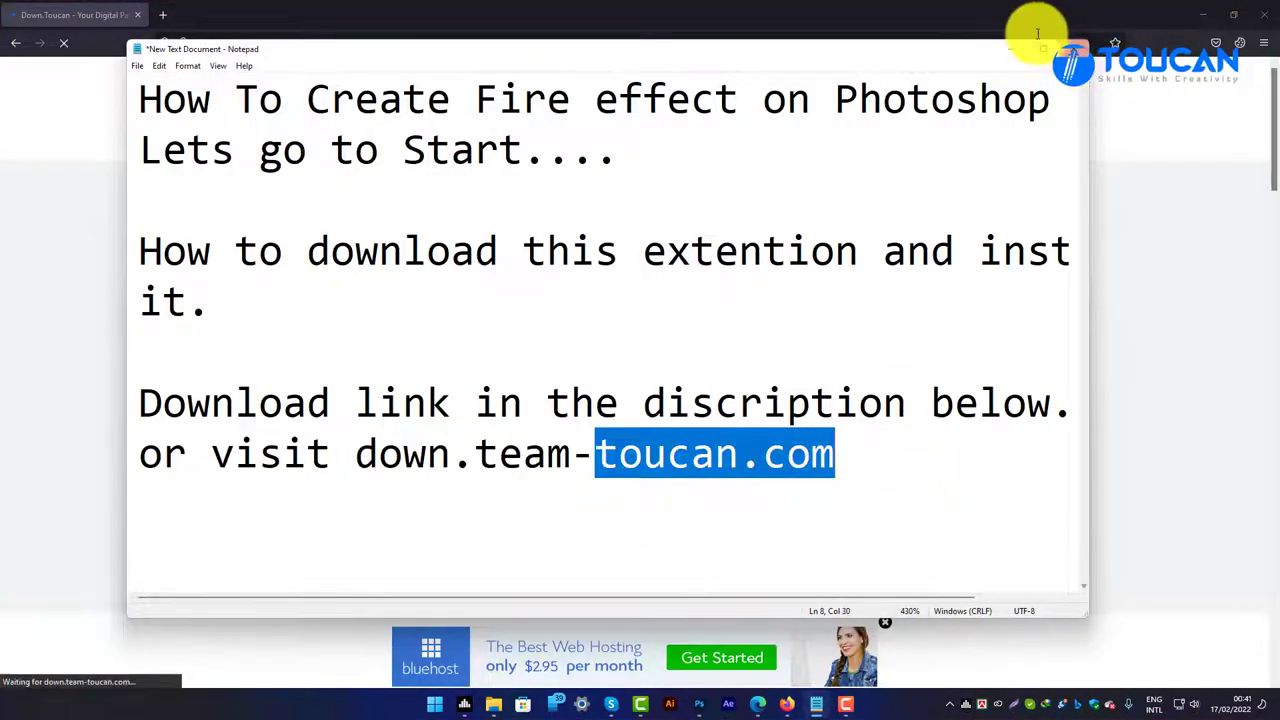
click(1013, 48)
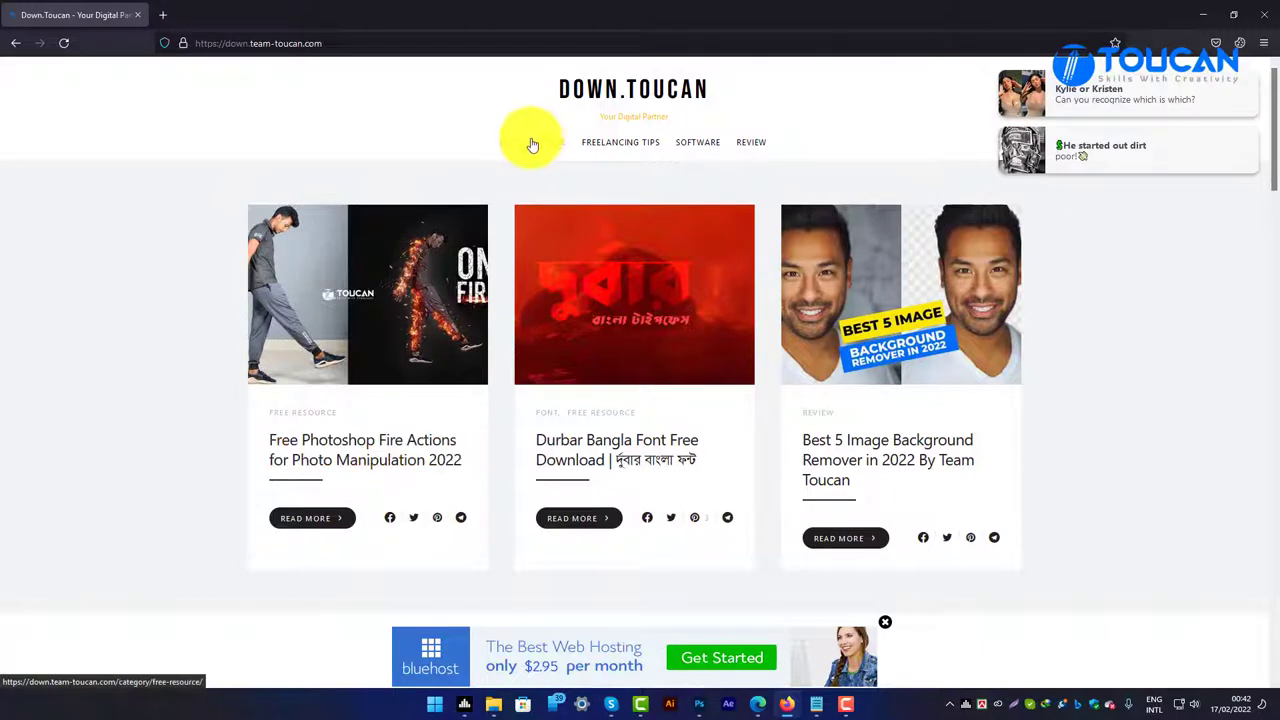
Step: Open the Free Photoshop Fire Actions 2022 post and close the pop-up ad tab
click(379, 463)
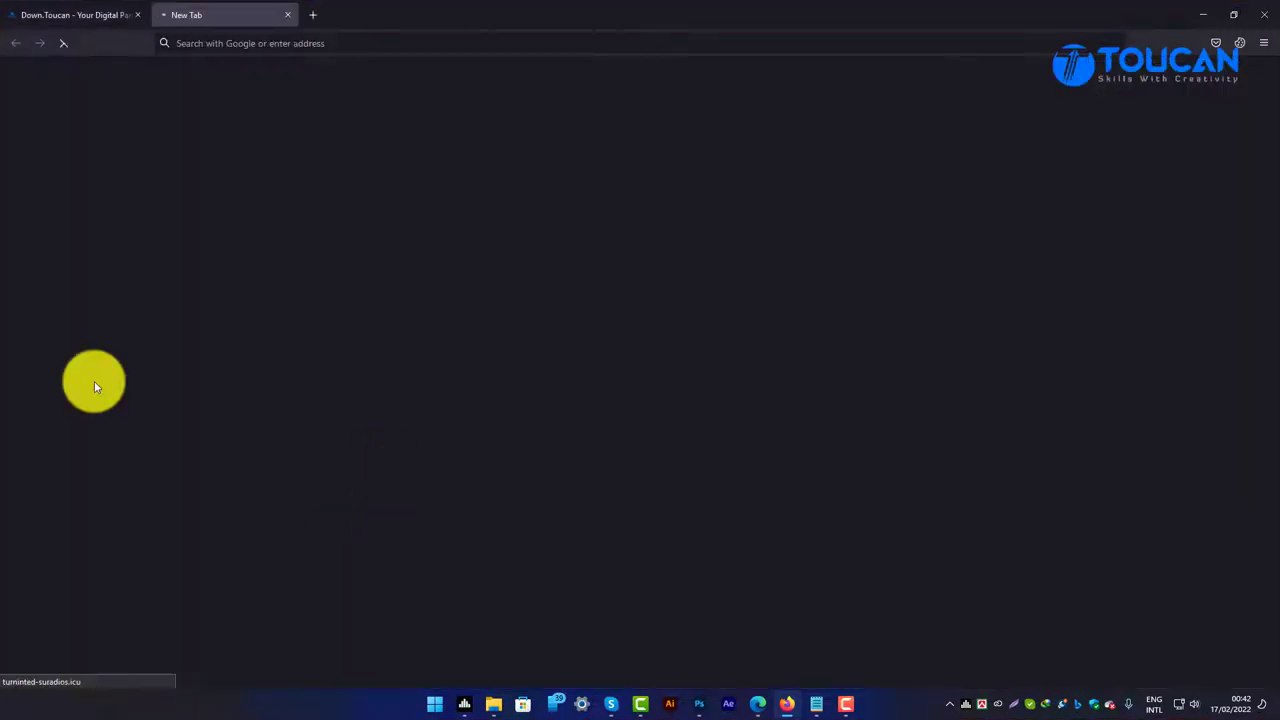
click(86, 20)
click(371, 465)
middle_click(229, 12)
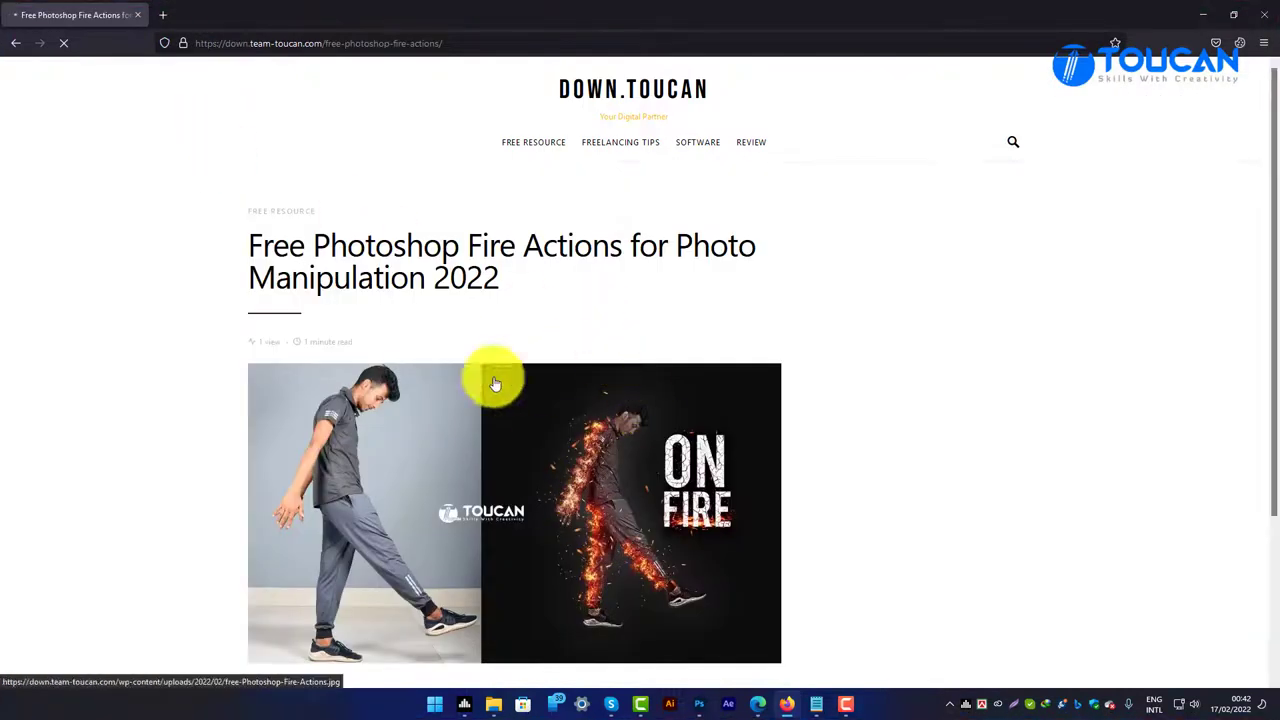
drag(277, 245, 409, 245)
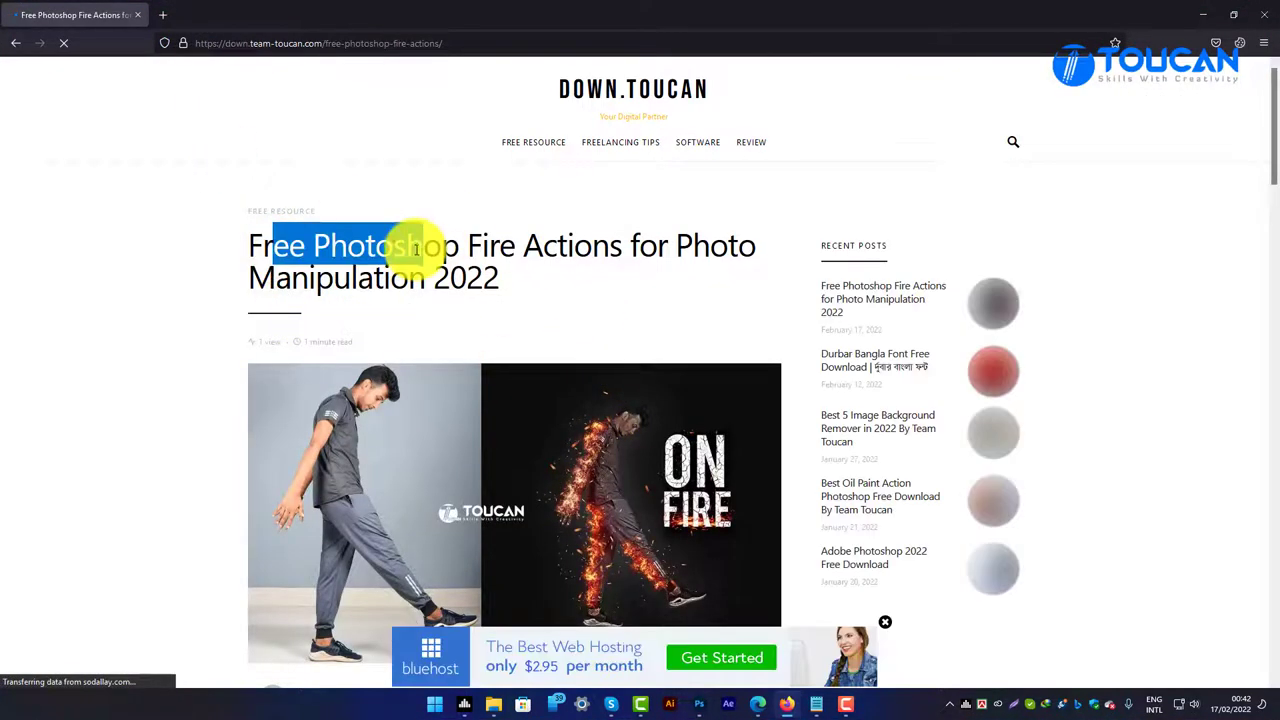
click(385, 263)
Step: Scroll down to the 'Please Wait For Download' countdown, then bring Notepad forward
scroll(451, 349, down, 2)
scroll(443, 314, down, 2)
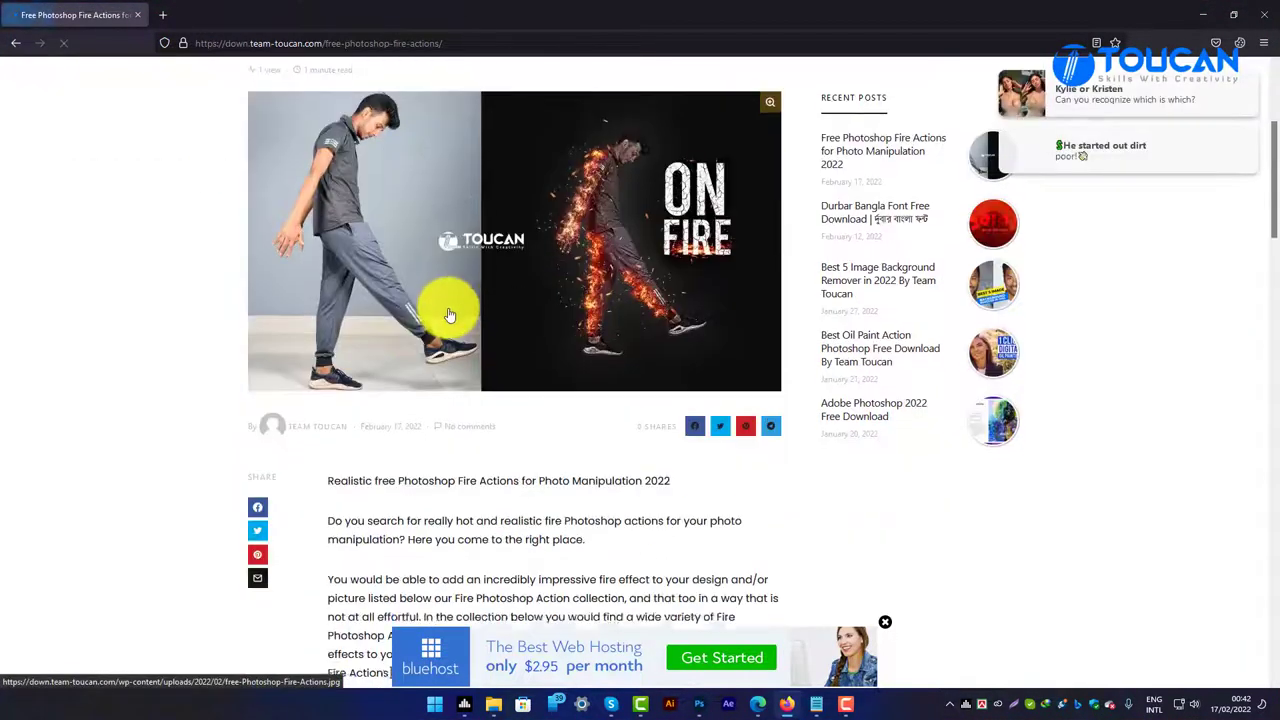
scroll(429, 300, down, 2)
scroll(408, 312, down, 2)
scroll(408, 312, down, 1)
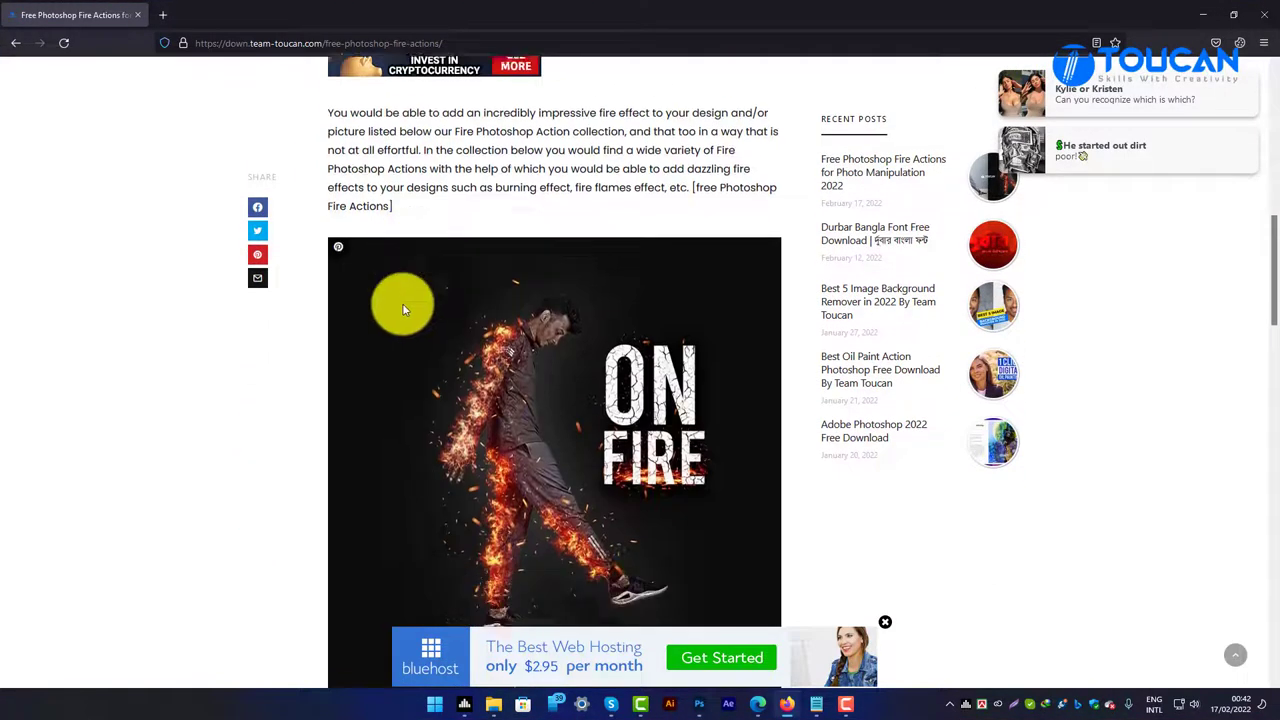
scroll(408, 312, down, 4)
scroll(408, 312, down, 3)
scroll(408, 312, down, 1)
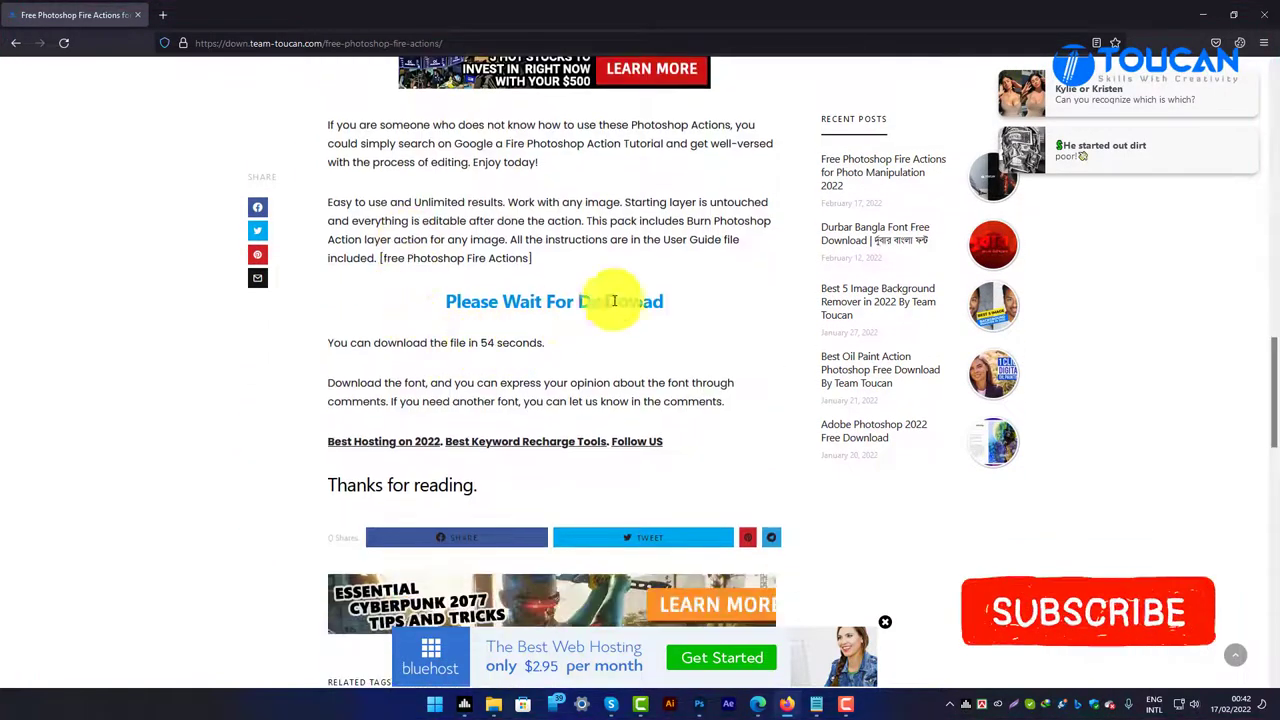
drag(447, 300, 633, 300)
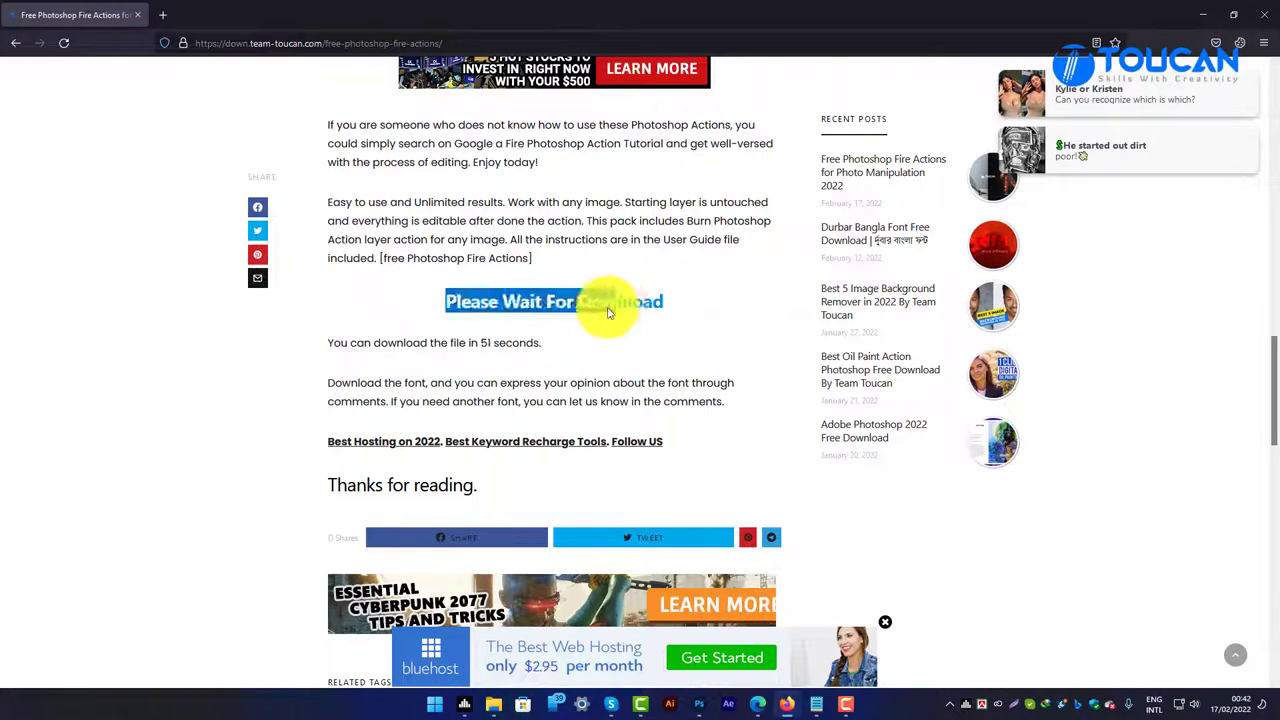
click(445, 322)
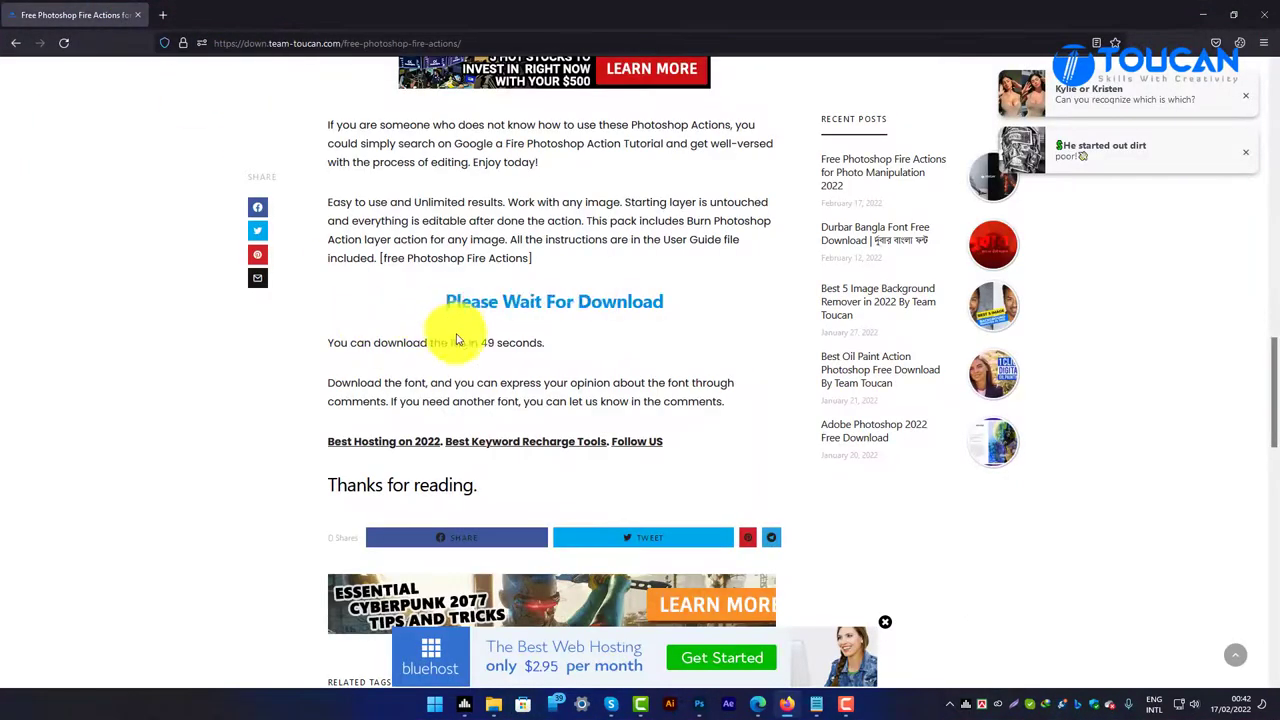
triple_click(477, 337)
click(434, 348)
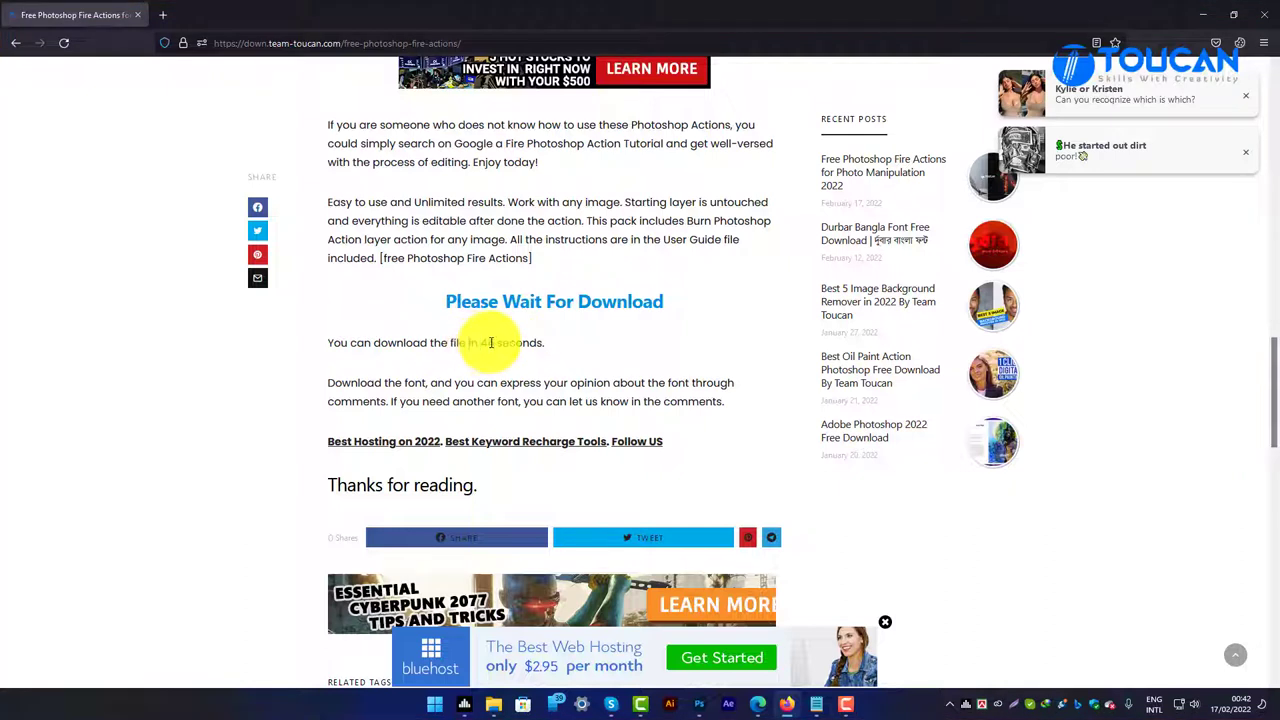
triple_click(483, 343)
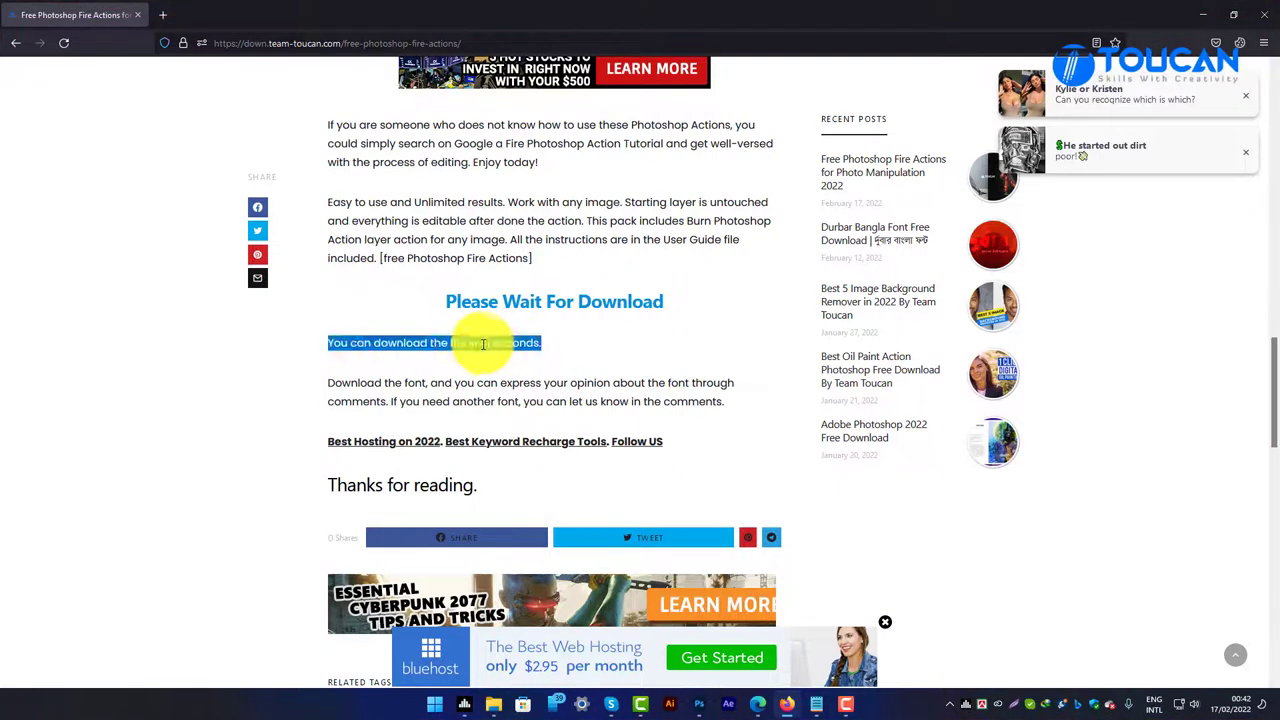
click(471, 343)
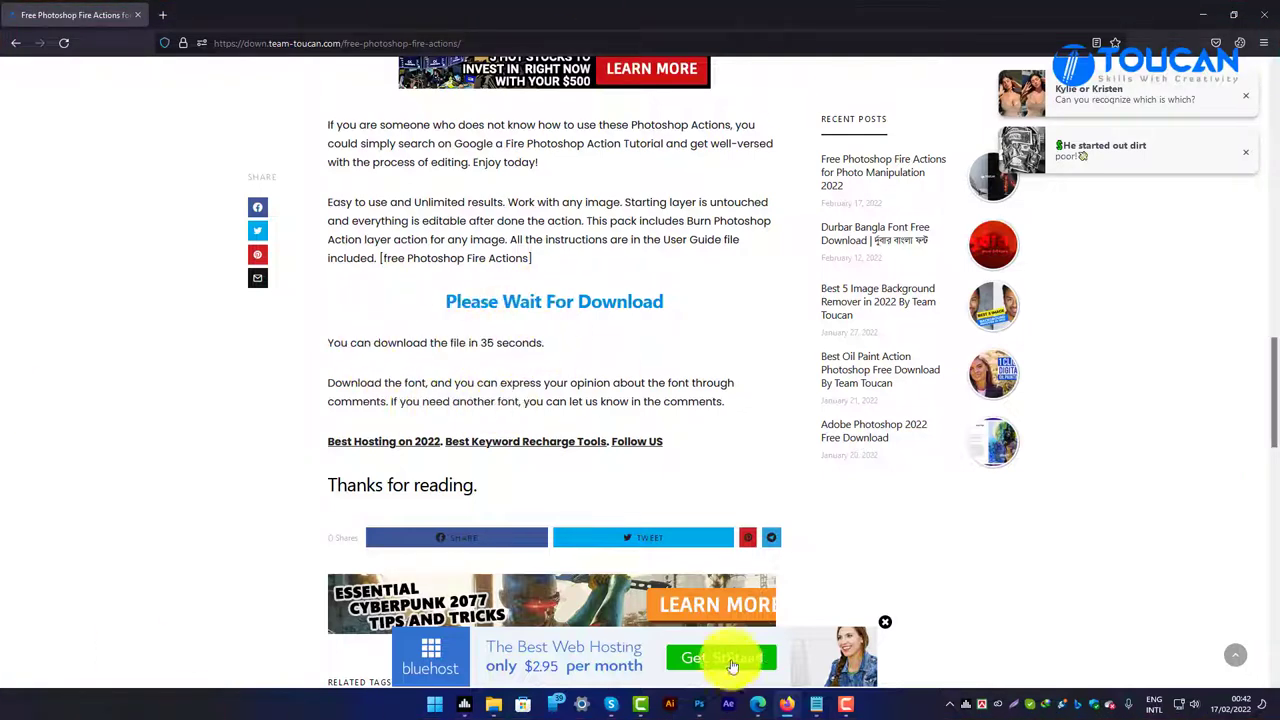
click(816, 704)
Step: Add 'please wait a few time to show download button.' below the website address
click(848, 471)
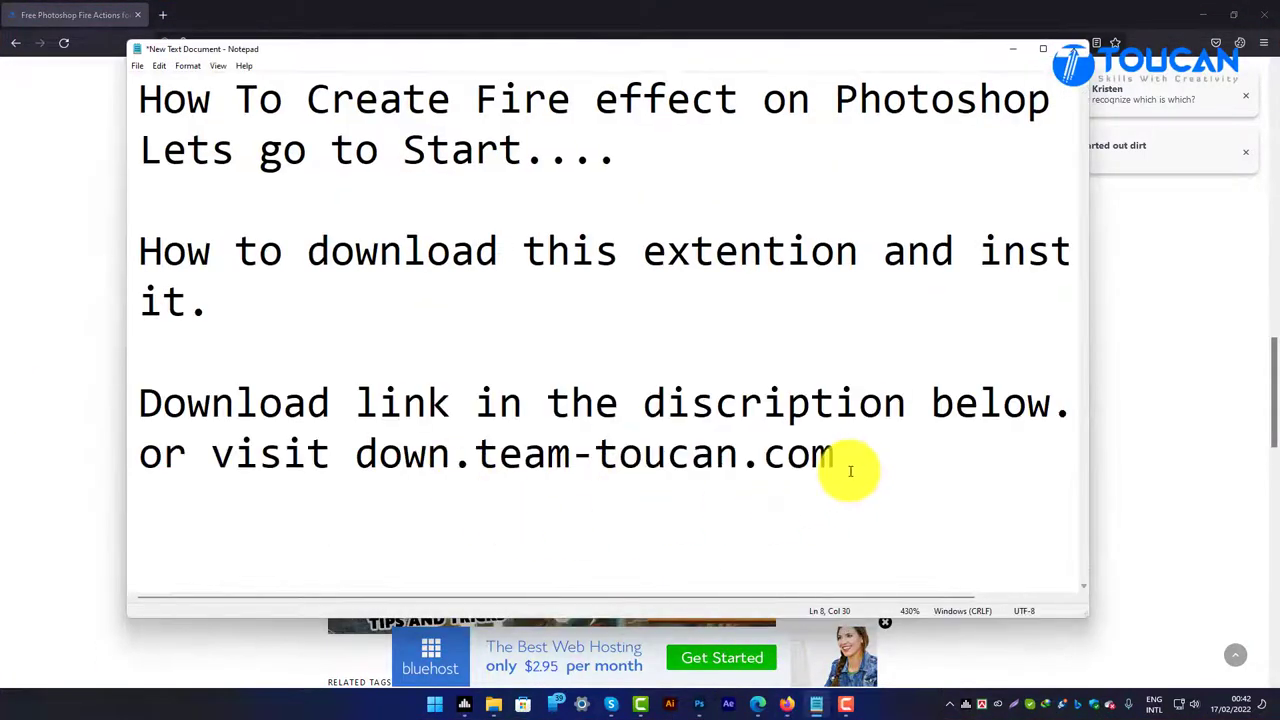
key(Return)
text(please wait a few time to show)
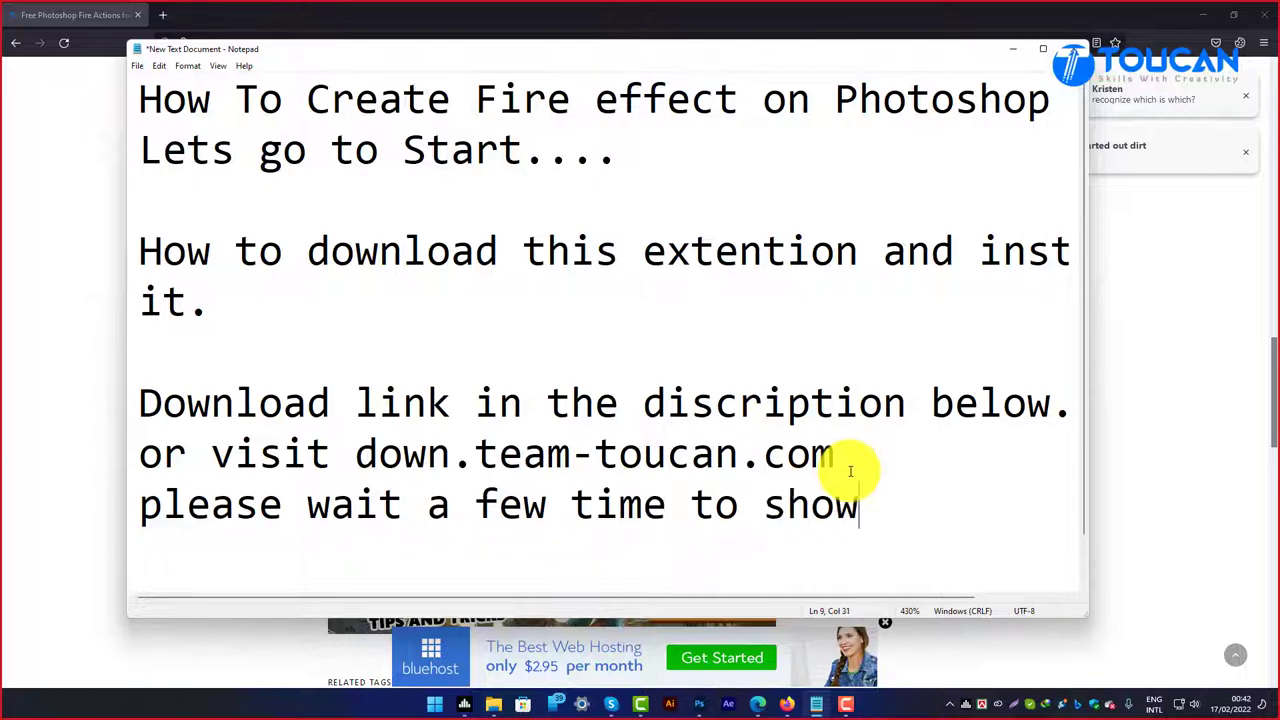
text(download)
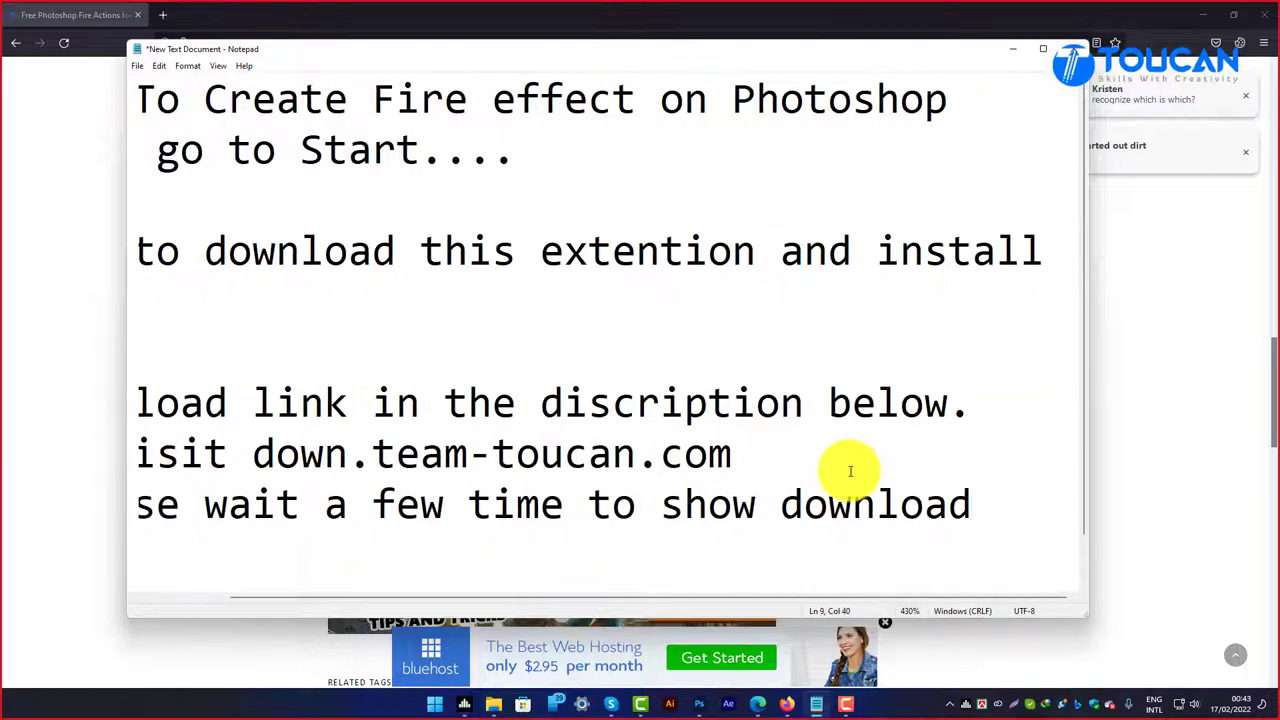
key(Return)
text(button.)
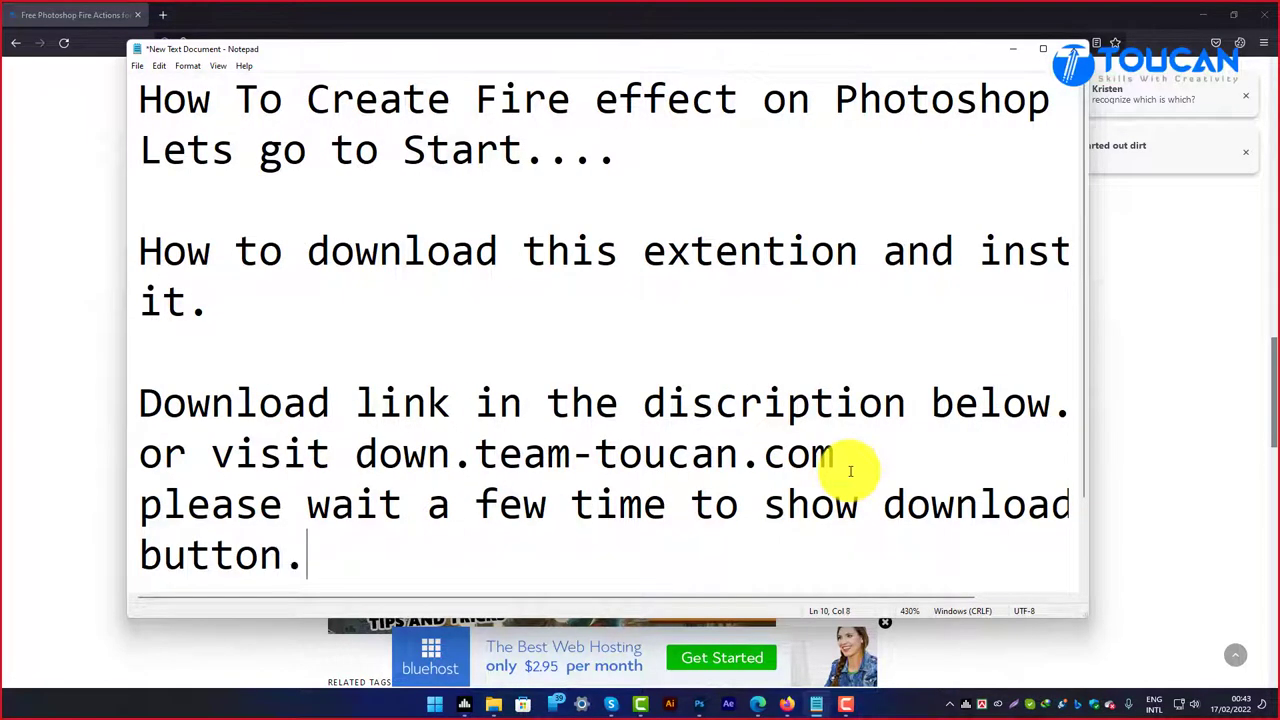
key(Return)
scroll(263, 537, down, 1)
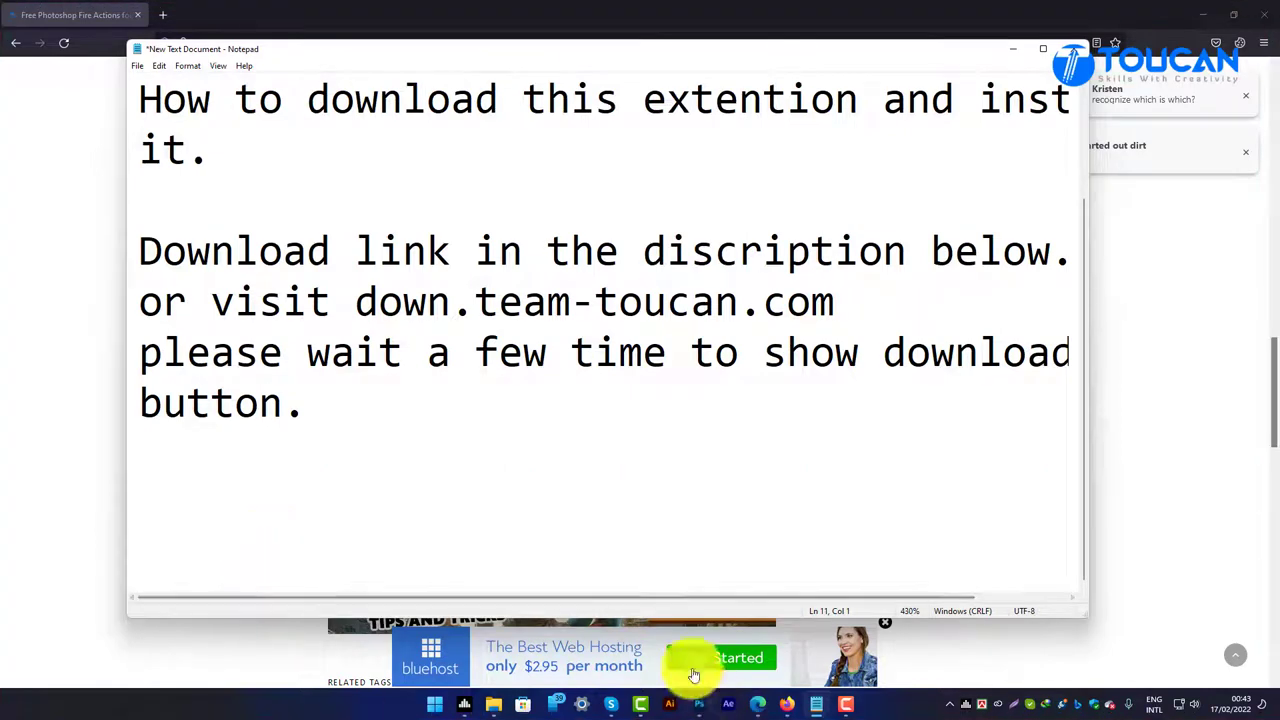
Step: Return to the Firefox download article tab, closing a stray new tab
click(114, 600)
key(ctrl+t)
click(126, 9)
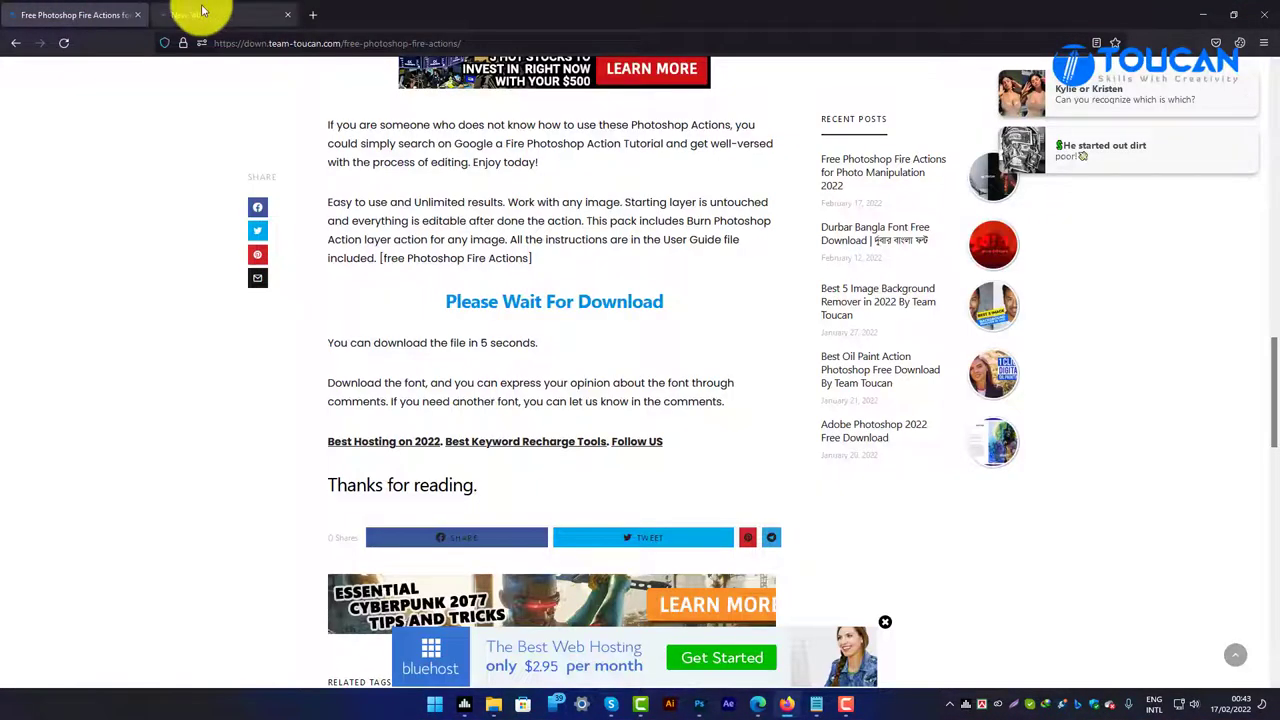
middle_click(200, 10)
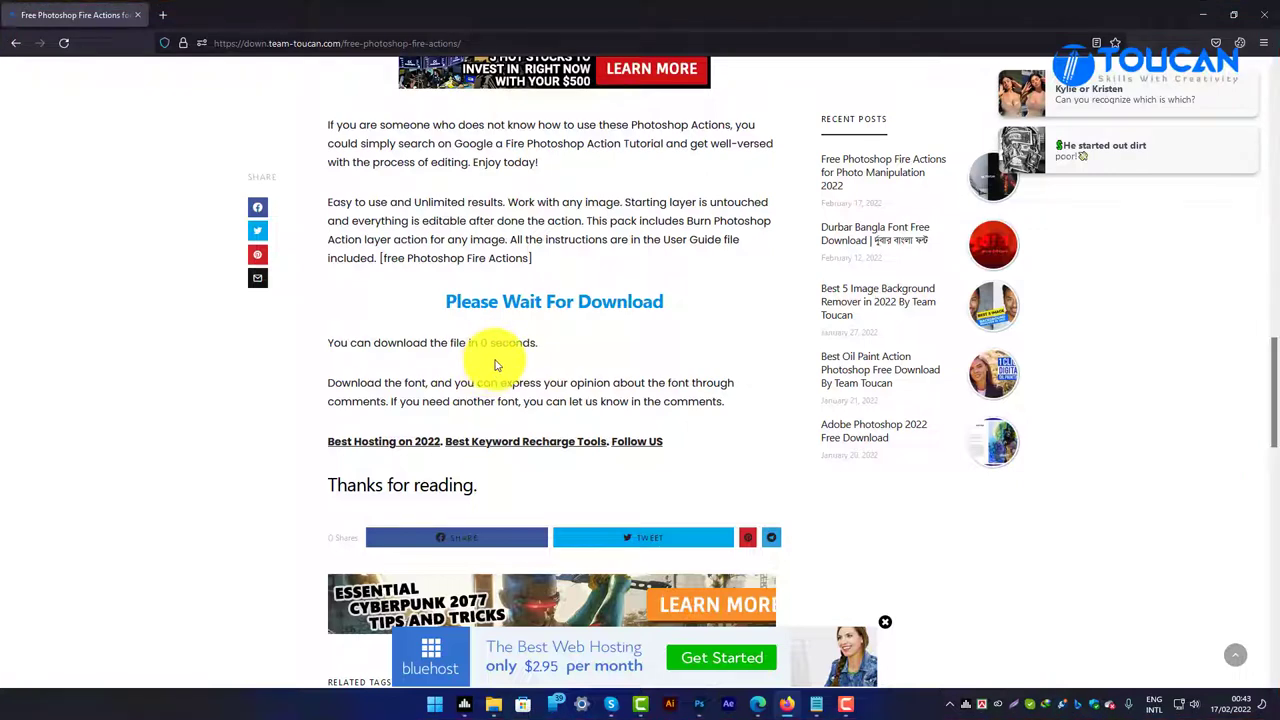
click(812, 703)
Step: Type 'then click here to download' on a new line and minimize Notepad
key(Return)
text(then click here to download)
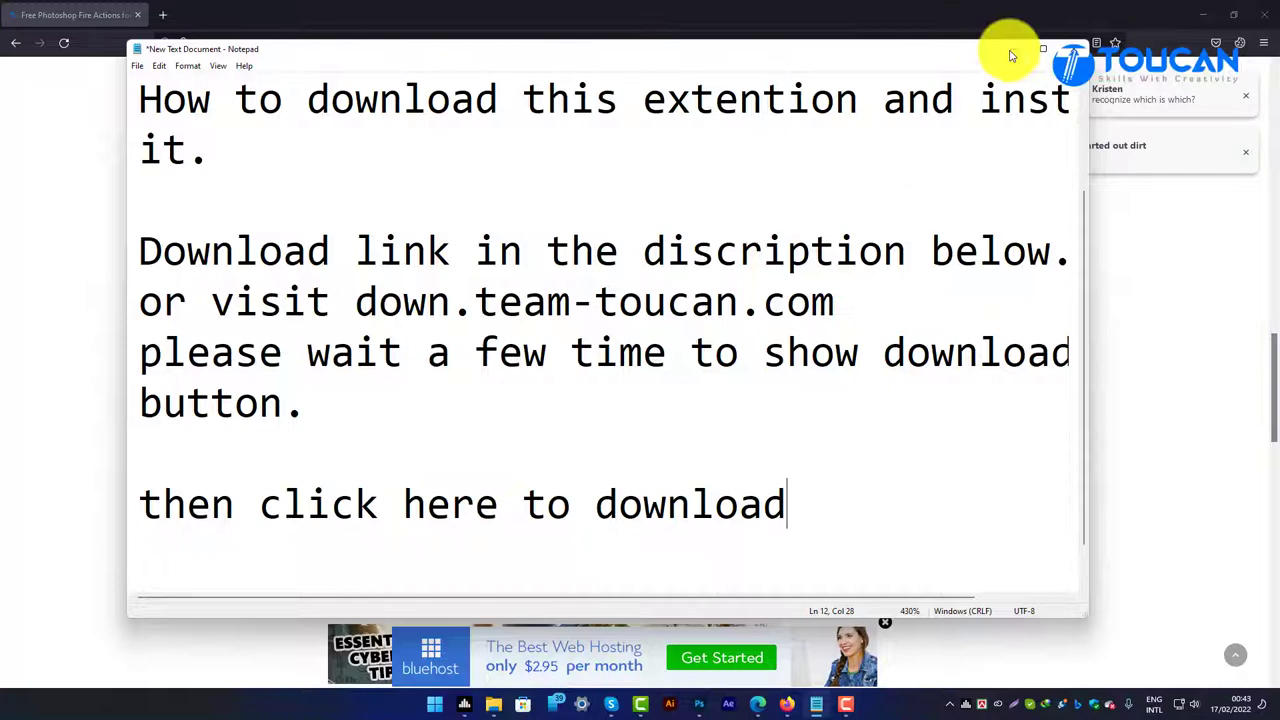
click(1011, 49)
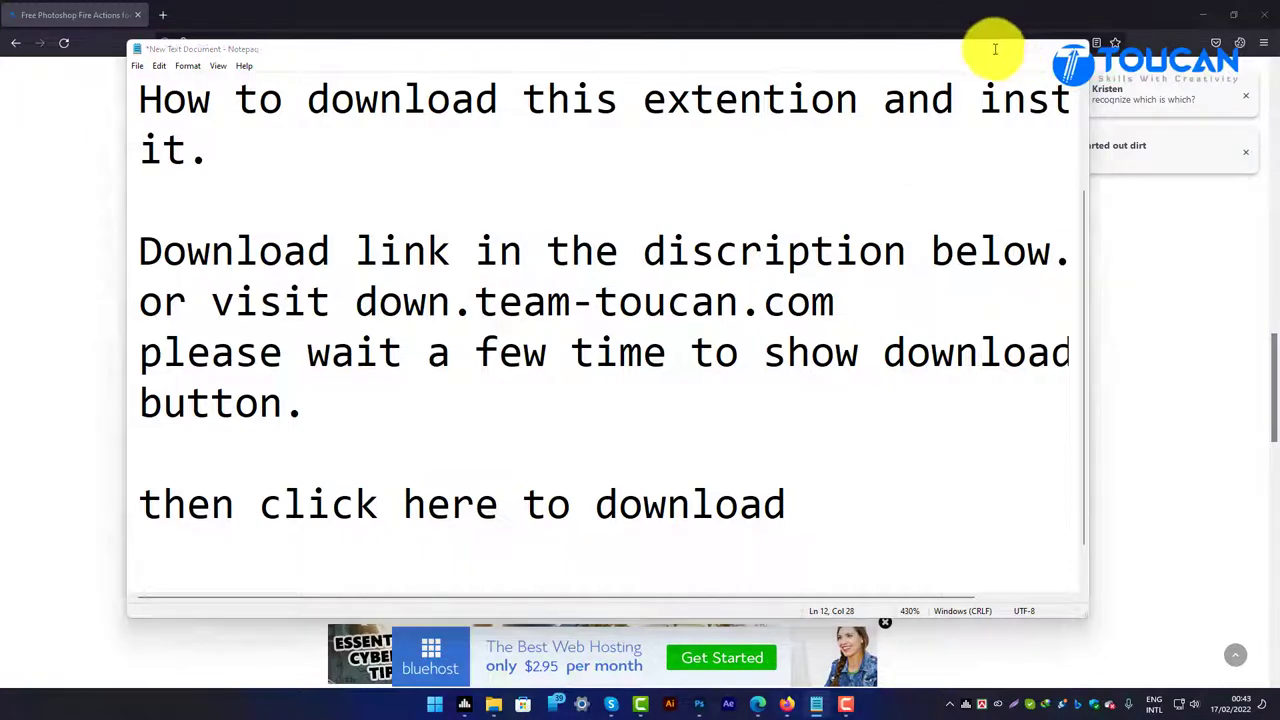
Step: Follow 'Click To Download' to the Sub4Unlock page and open the Subscribe Channel link
click(380, 366)
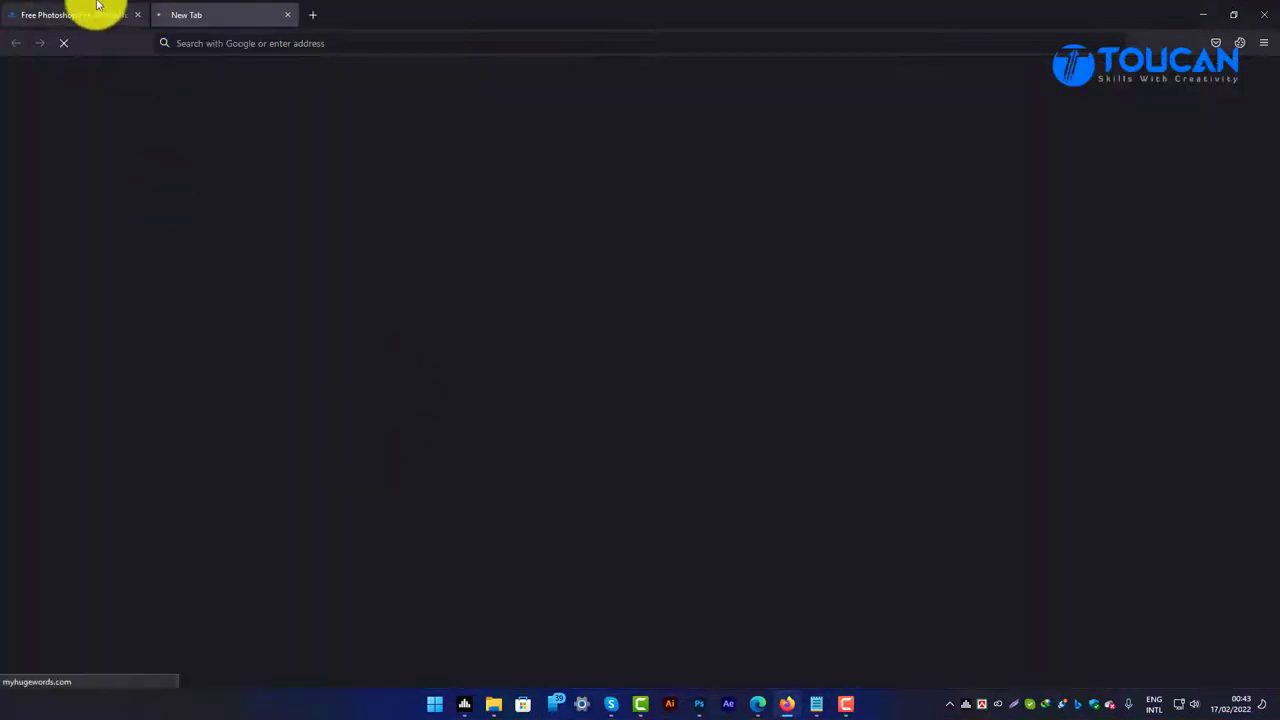
click(97, 12)
click(366, 366)
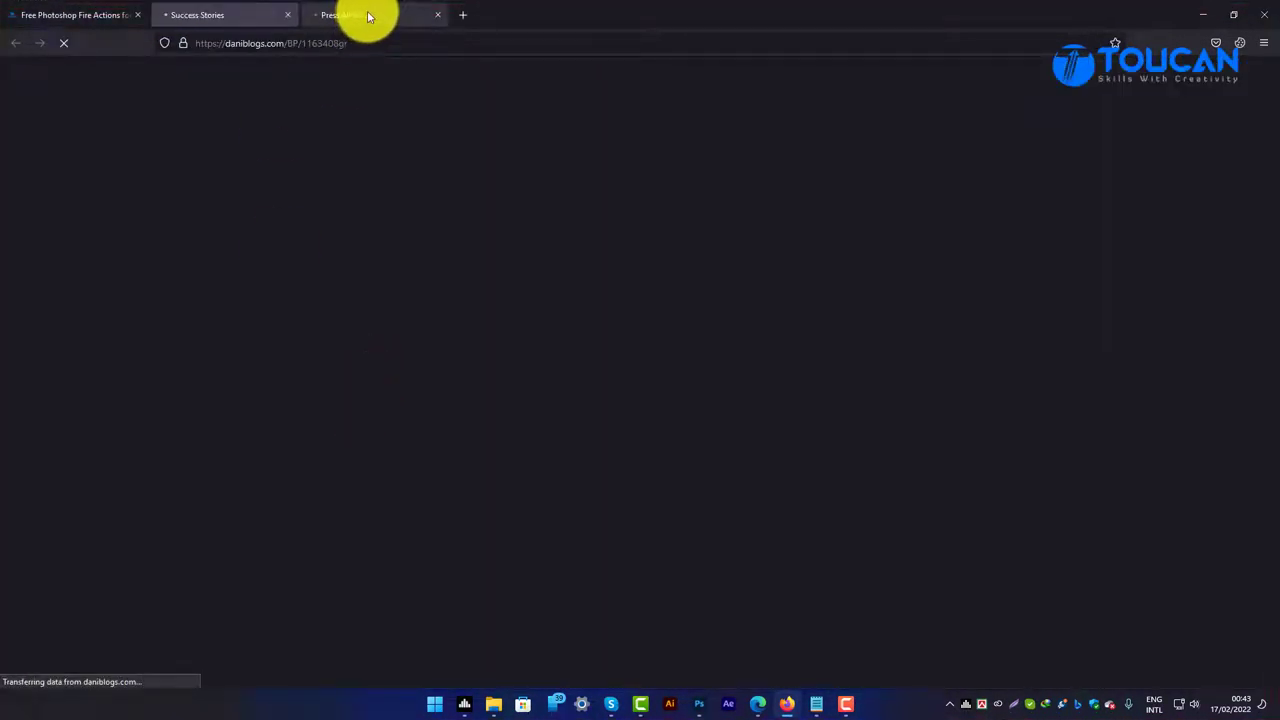
click(437, 14)
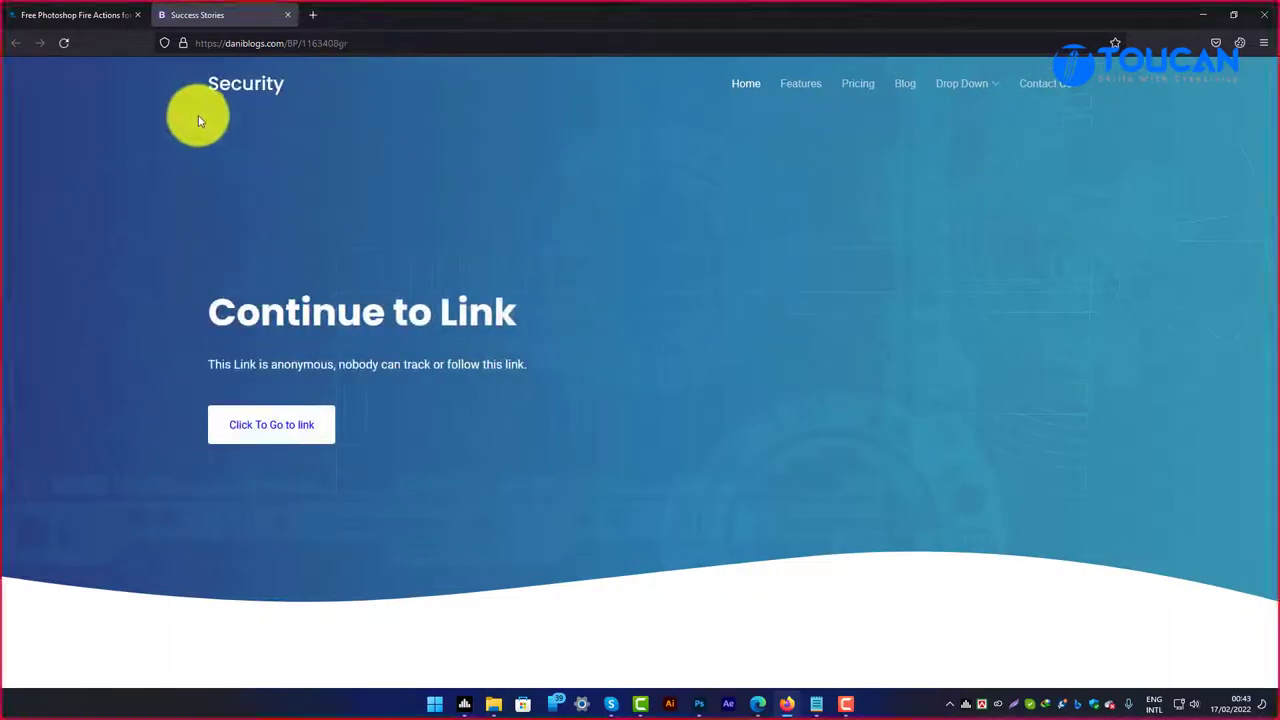
click(277, 426)
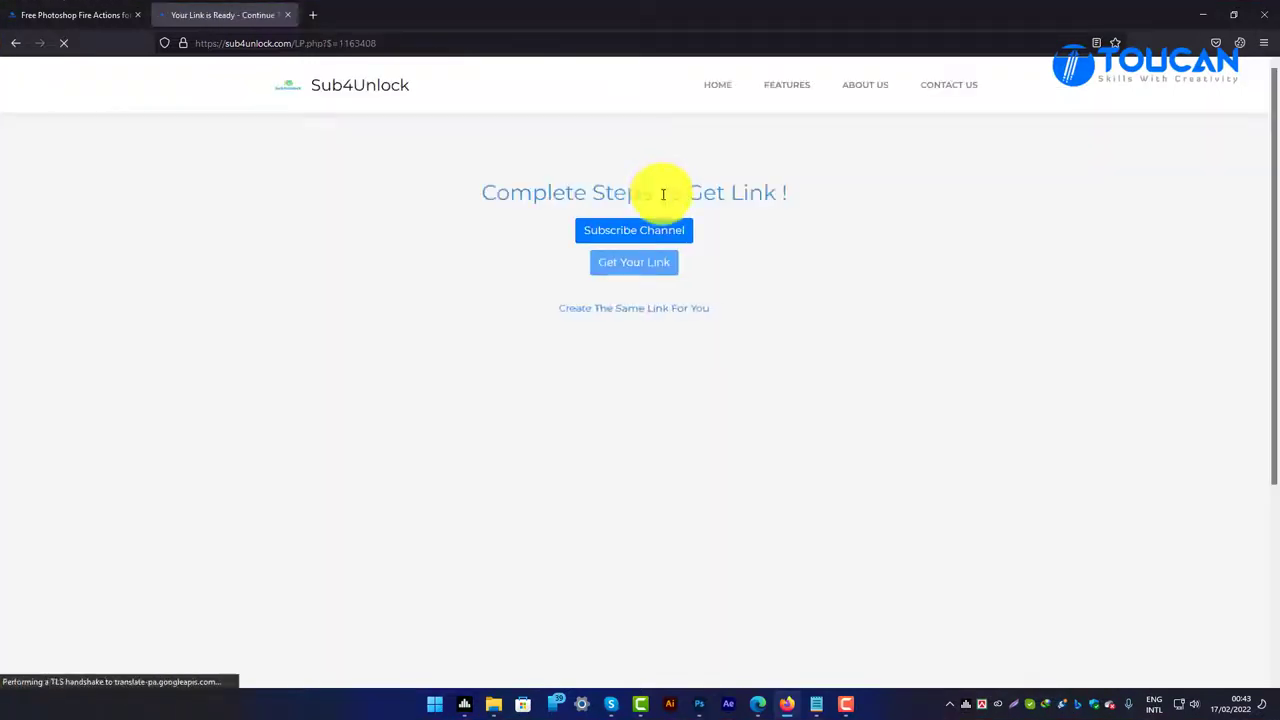
click(650, 428)
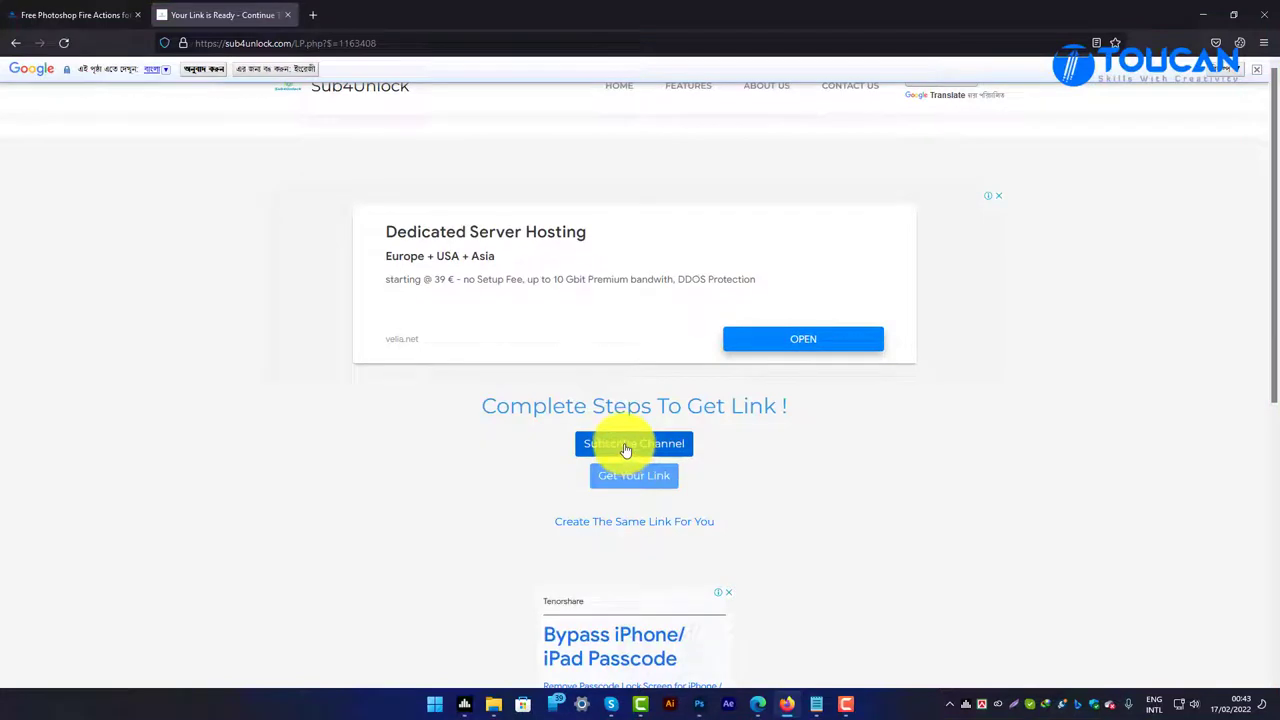
click(625, 446)
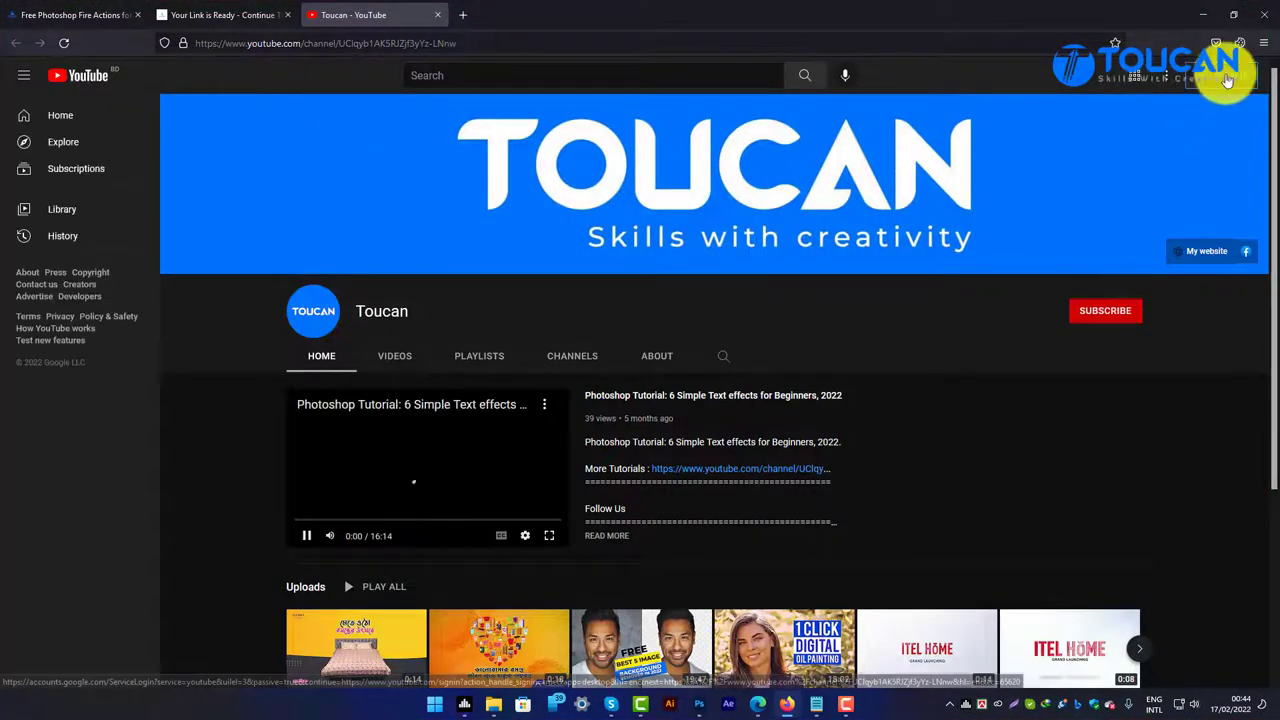
Step: Sign in, subscribe to the Toucan YouTube channel, and return to the Sub4Unlock tab
click(1108, 316)
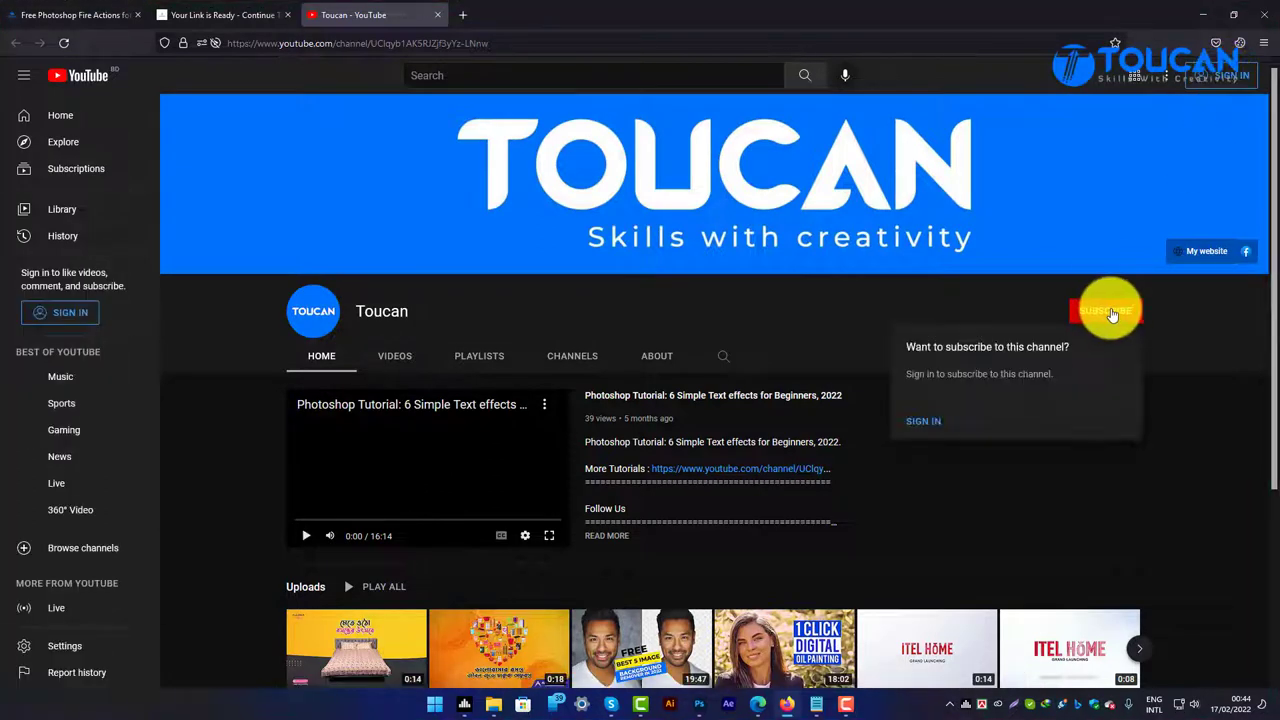
click(939, 410)
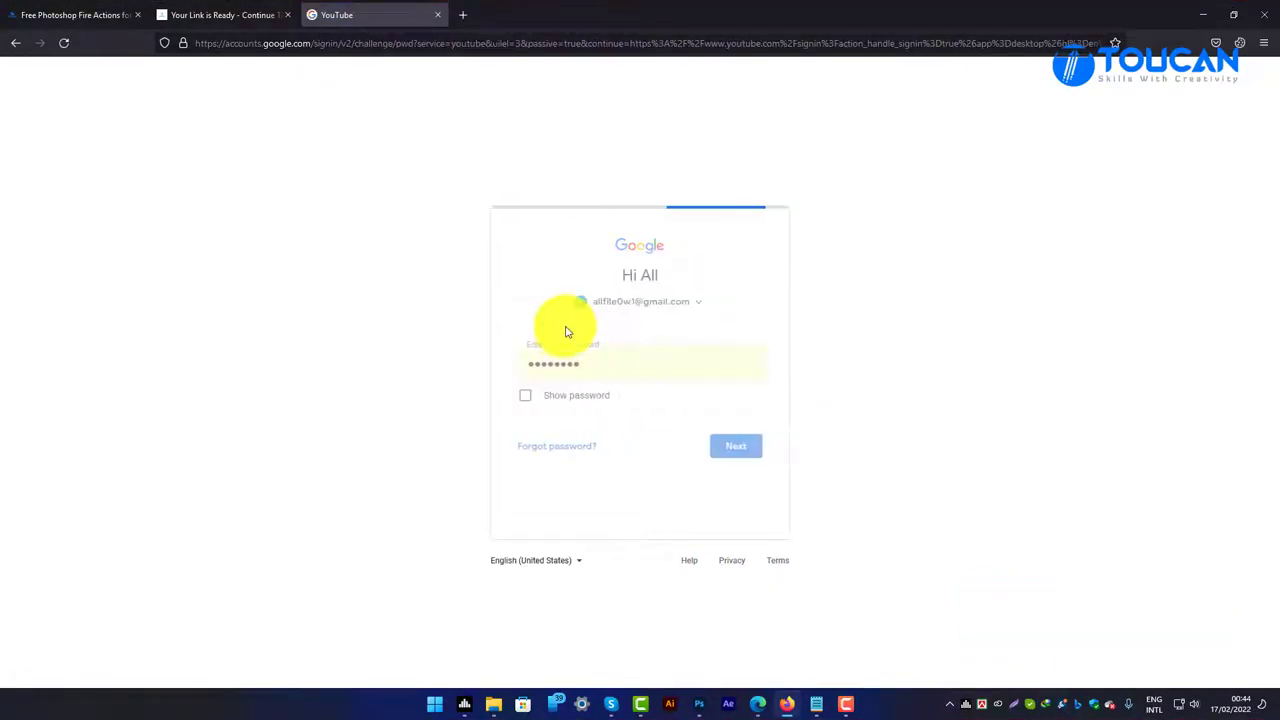
click(738, 450)
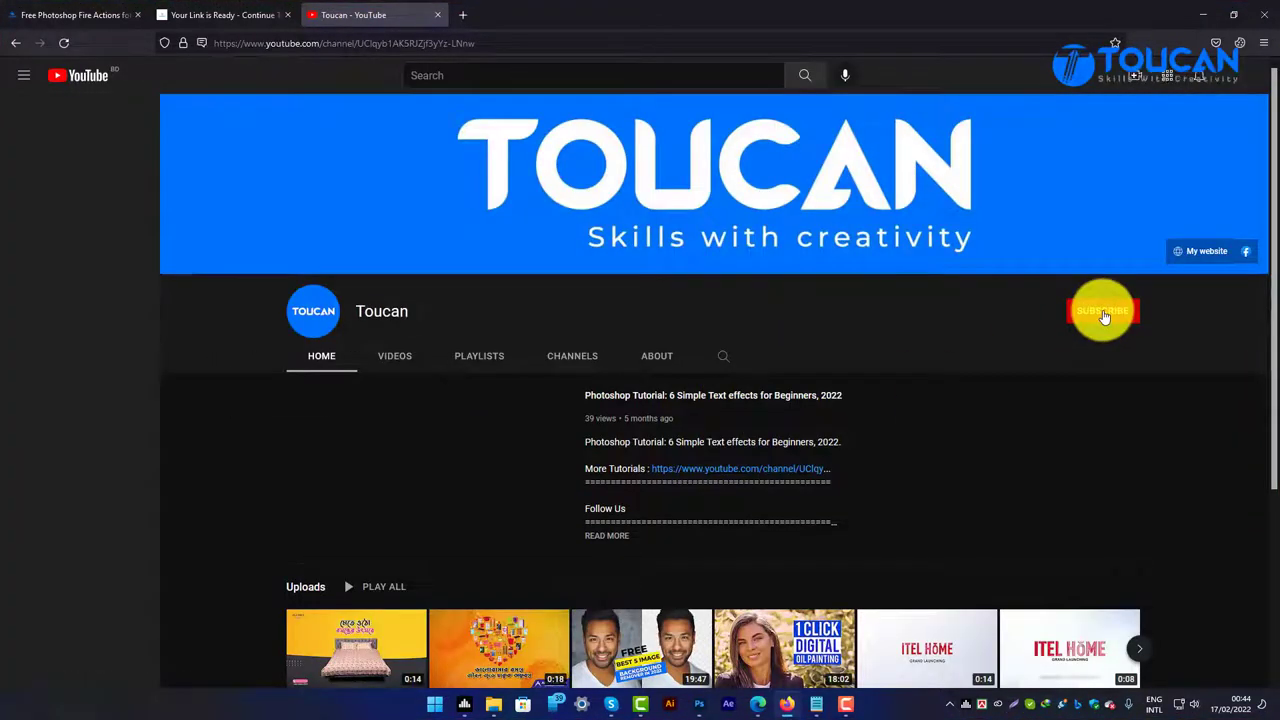
click(1104, 314)
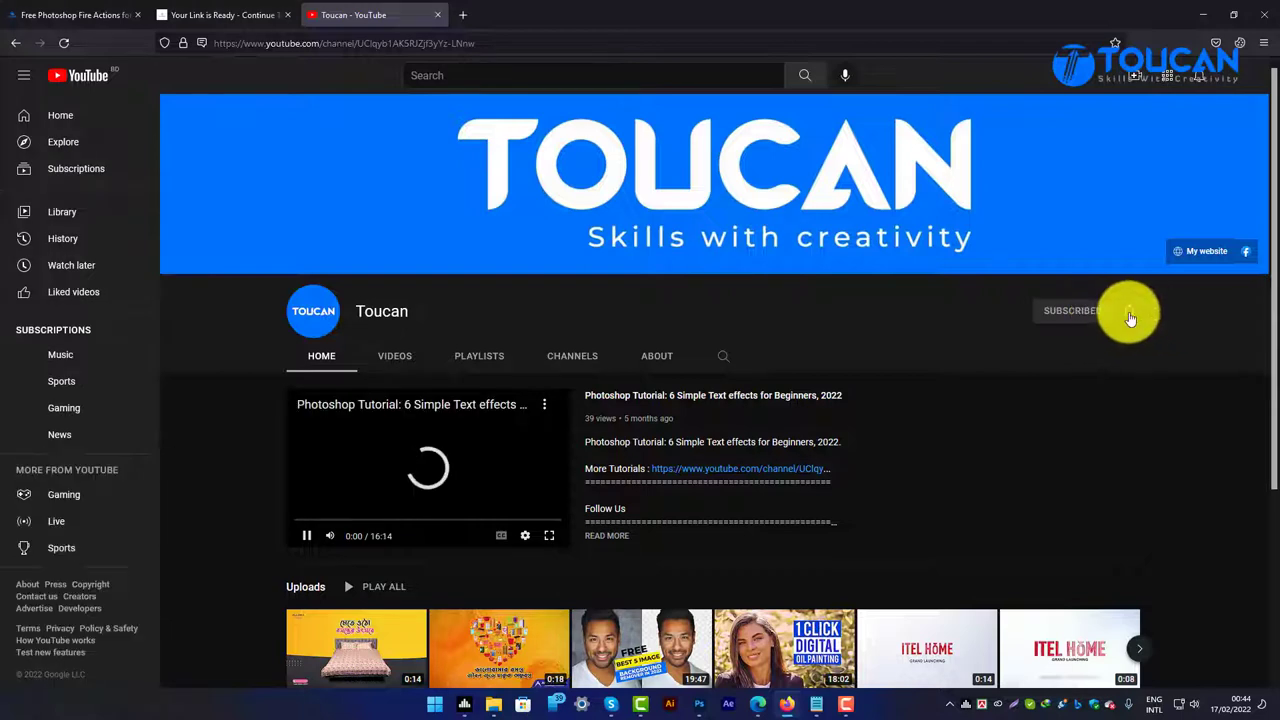
click(1133, 314)
click(1157, 343)
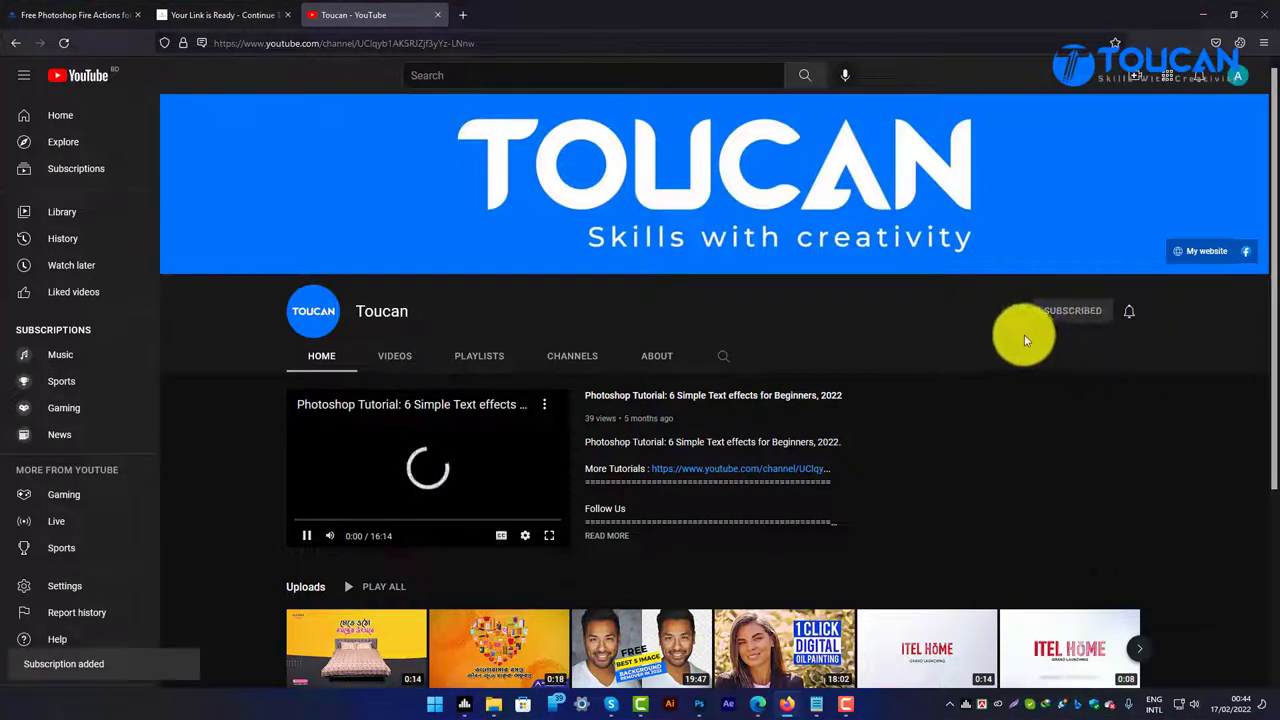
click(214, 14)
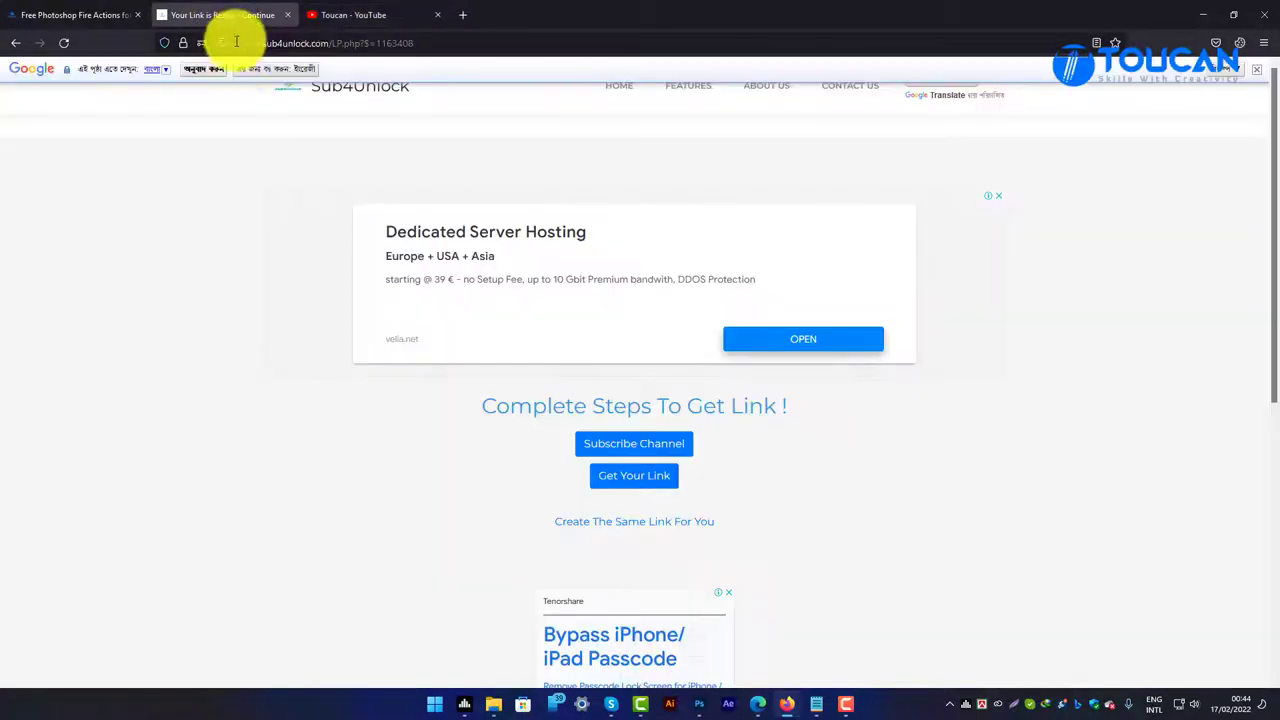
Step: Unlock the Sub4Unlock link, close the YouTube tab, and start the R7 UrlShort reCAPTCHA
click(642, 480)
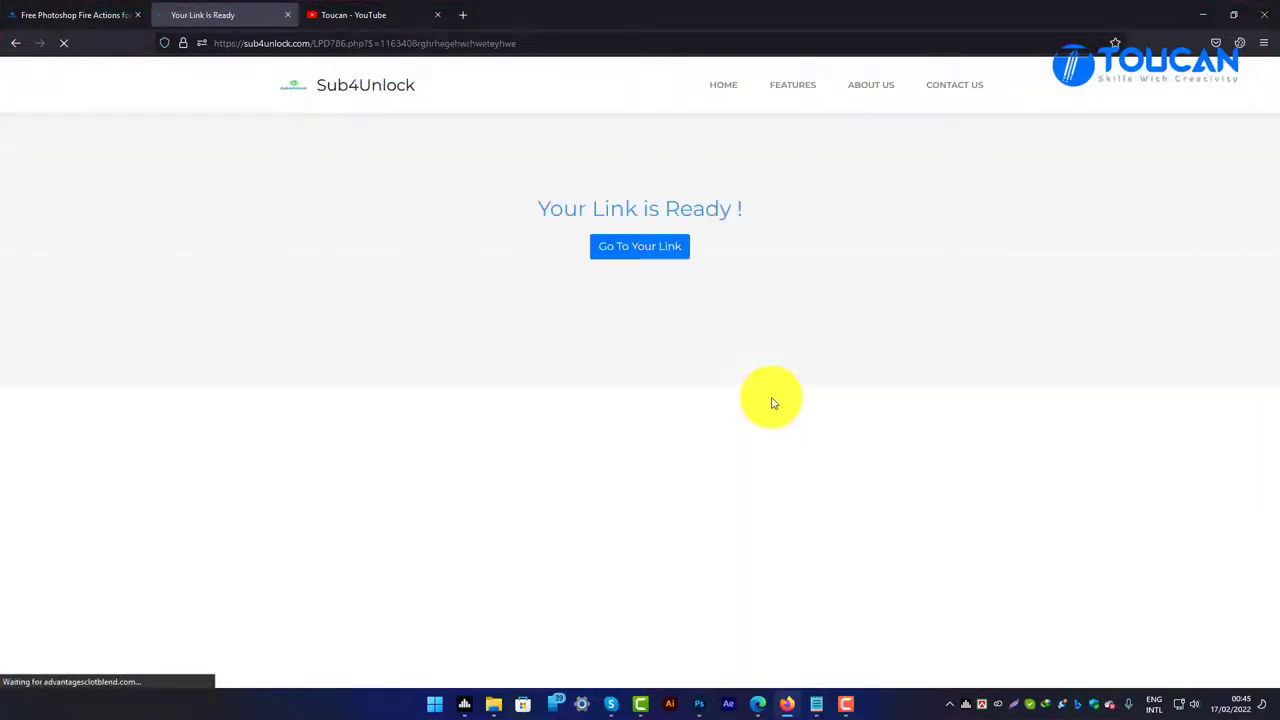
click(435, 16)
key(ctrl+w)
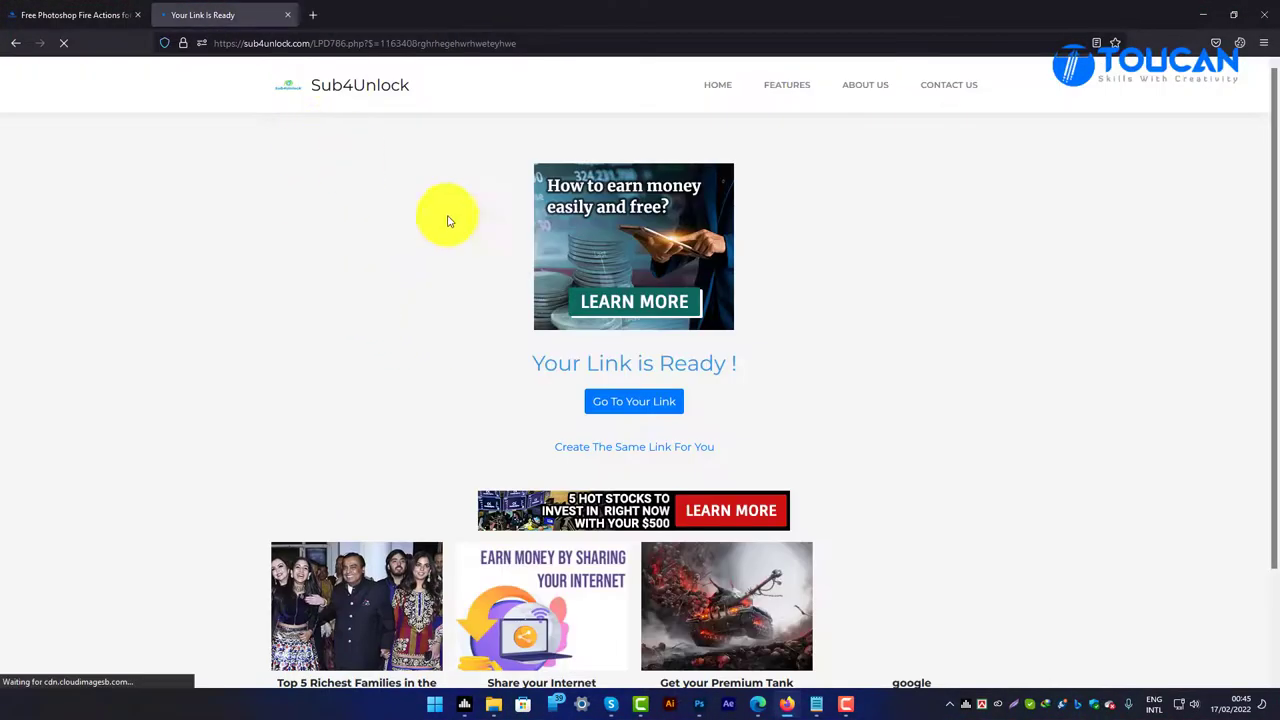
click(633, 405)
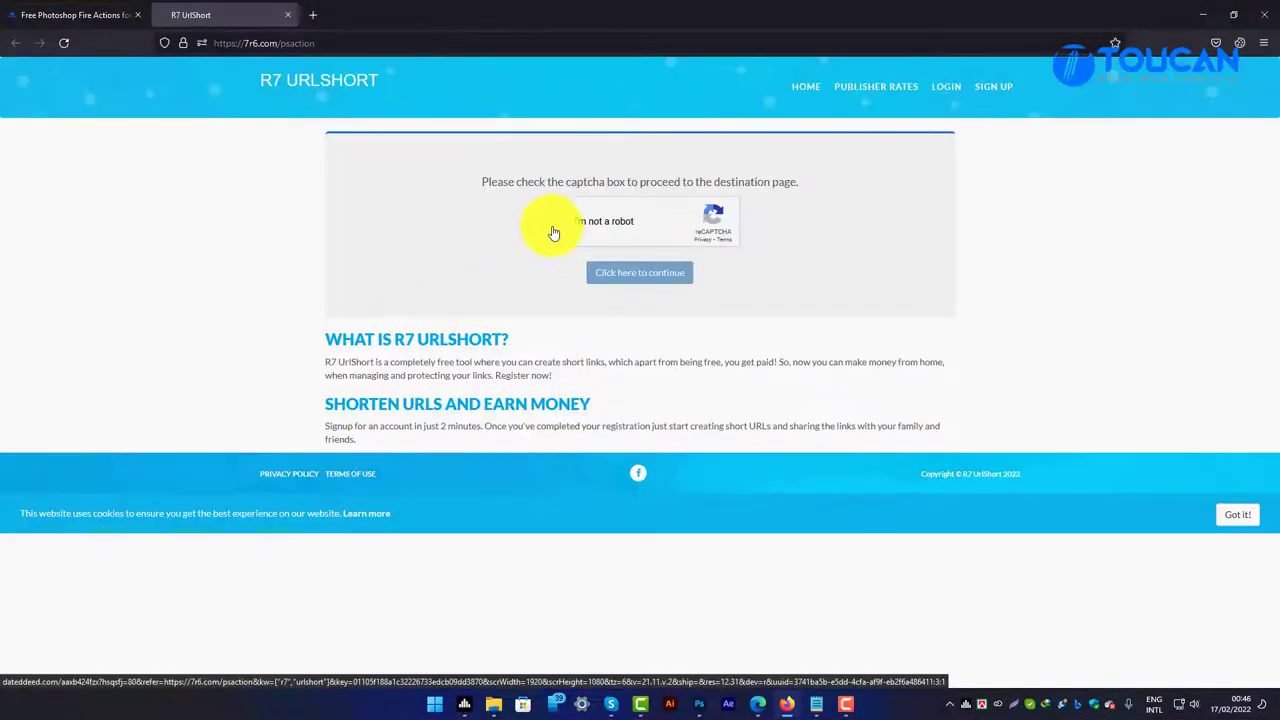
click(556, 221)
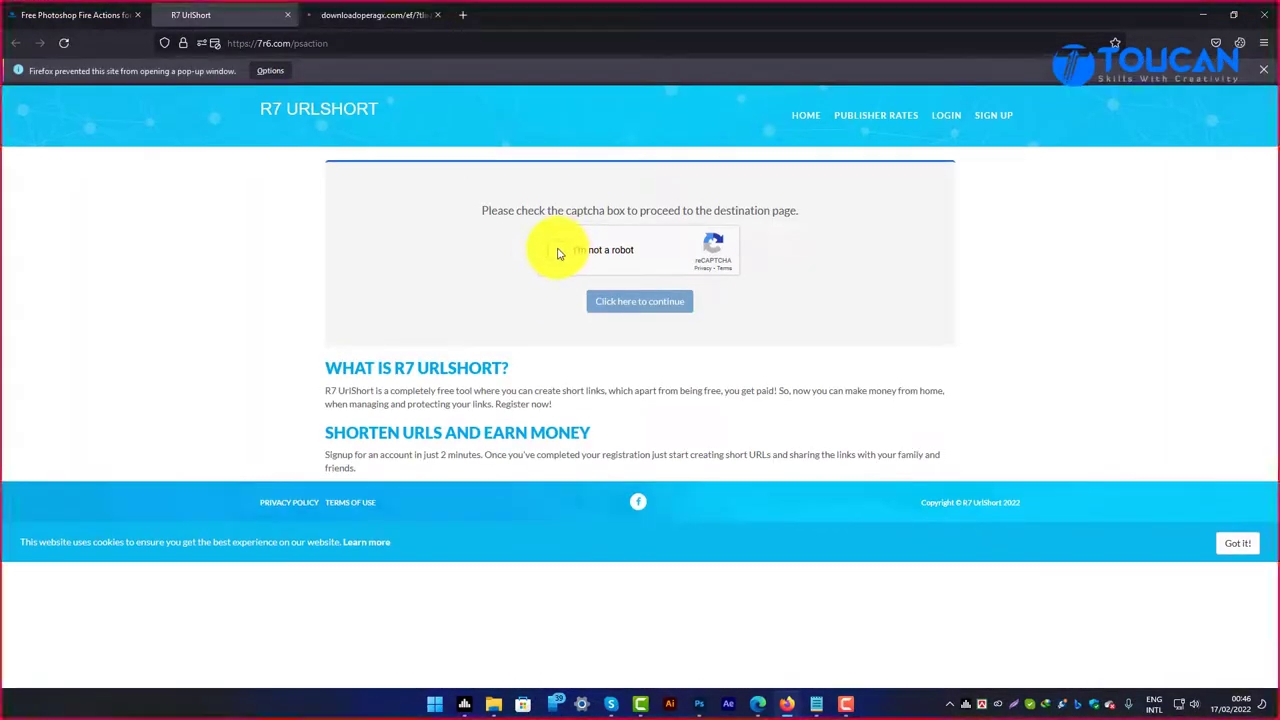
click(559, 251)
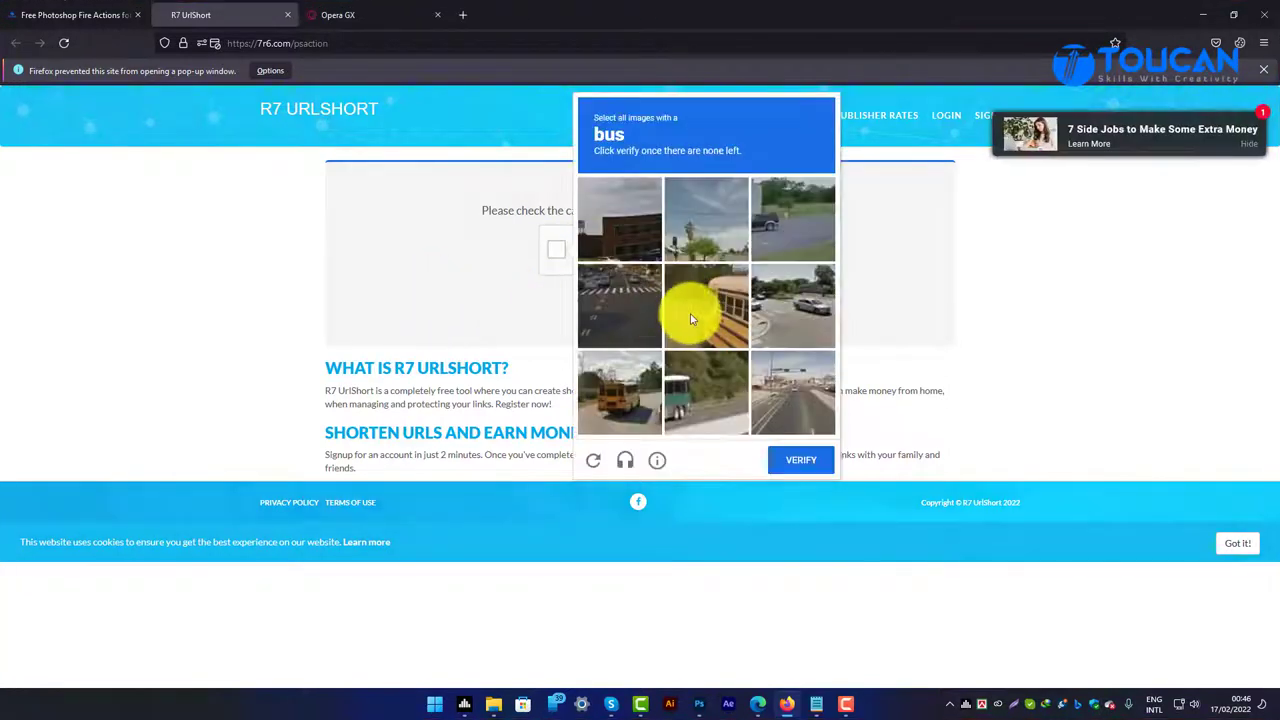
Step: Select all the bus tiles in the reCAPTCHA challenge and verify
click(623, 368)
click(700, 308)
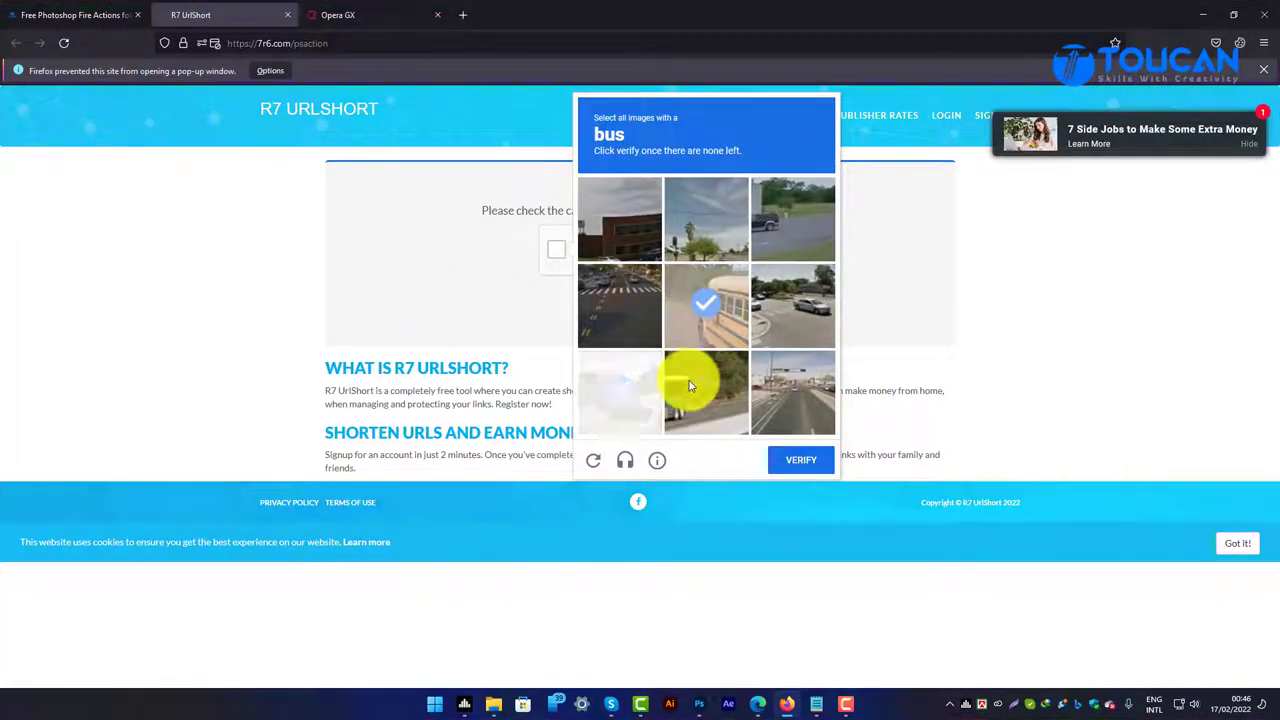
click(670, 390)
click(712, 343)
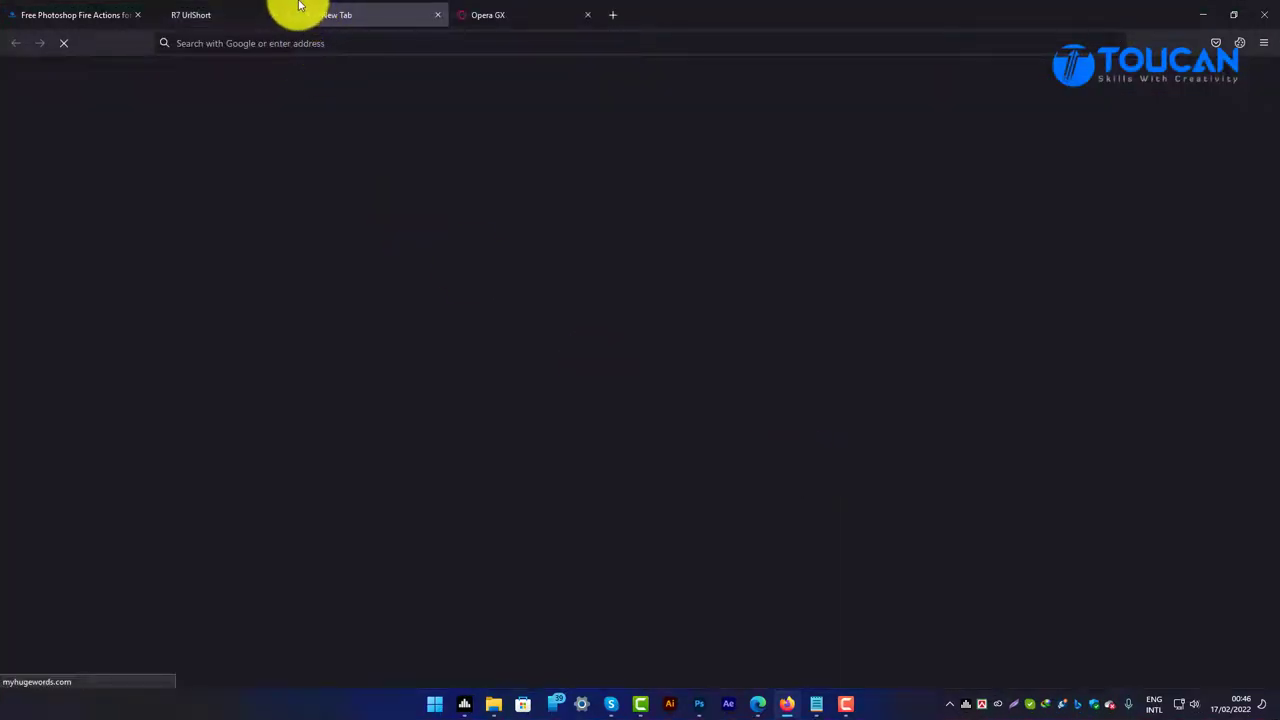
click(275, 14)
Step: Continue through R7 UrlShort's redirect to the burnt-photoshop-action zip on Google Drive
click(801, 462)
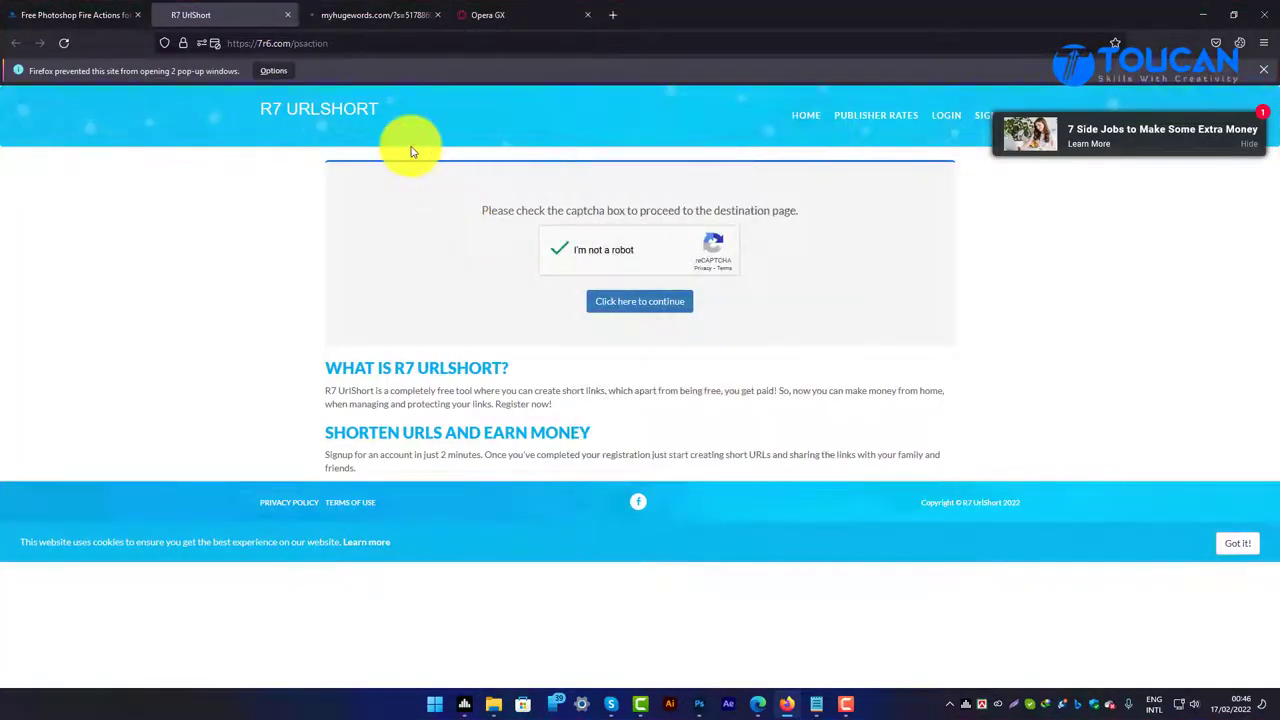
click(620, 303)
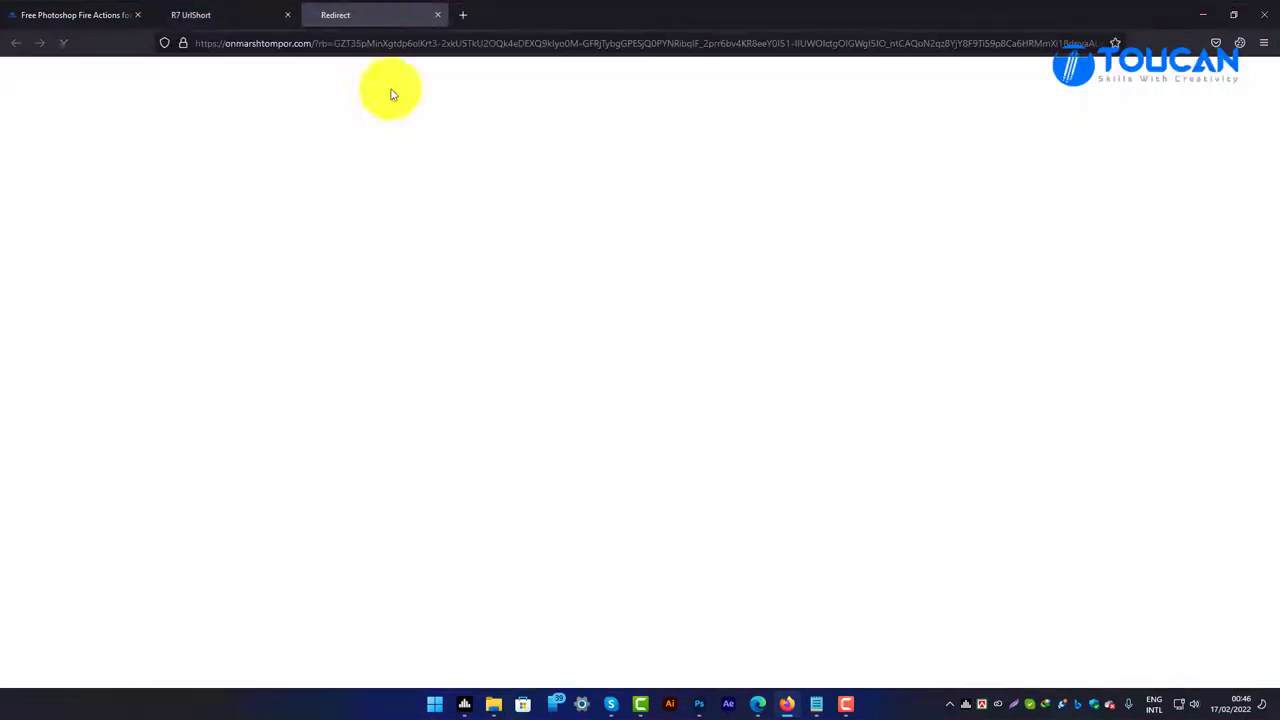
click(270, 14)
click(640, 372)
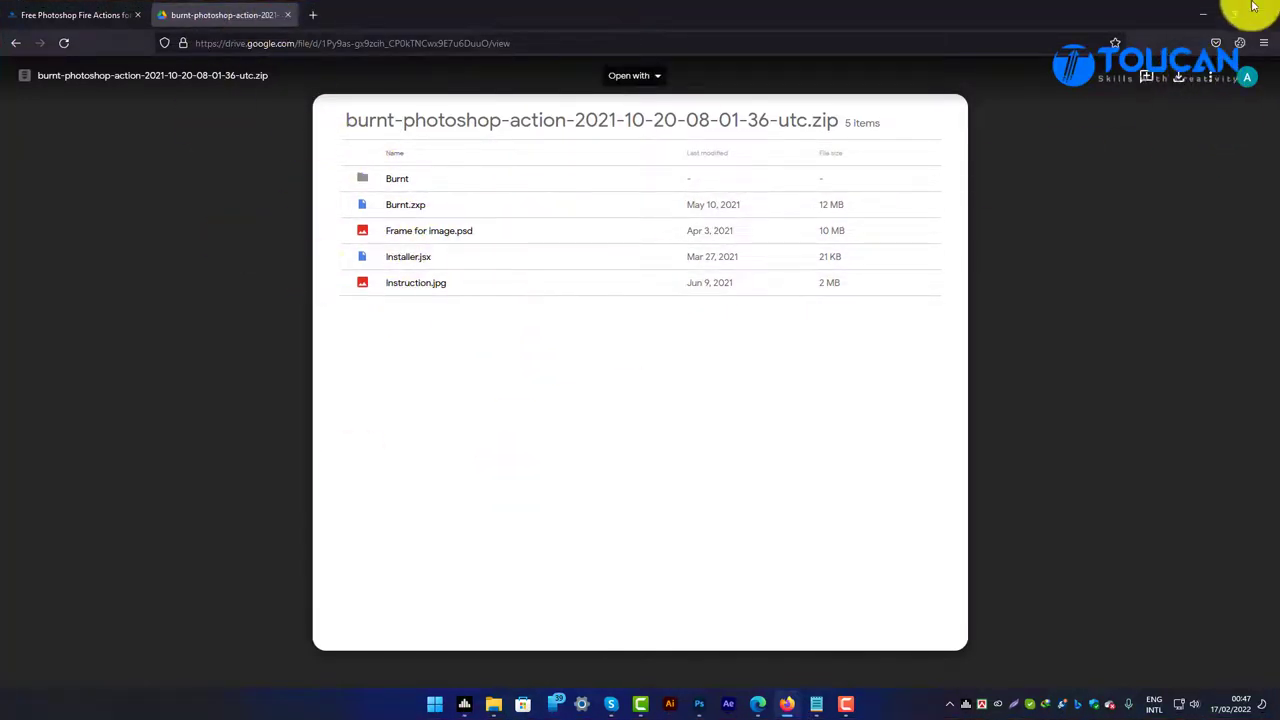
Step: Preview the downloaded burnt-photoshop-action zip in WinRAR, then close it
click(1205, 14)
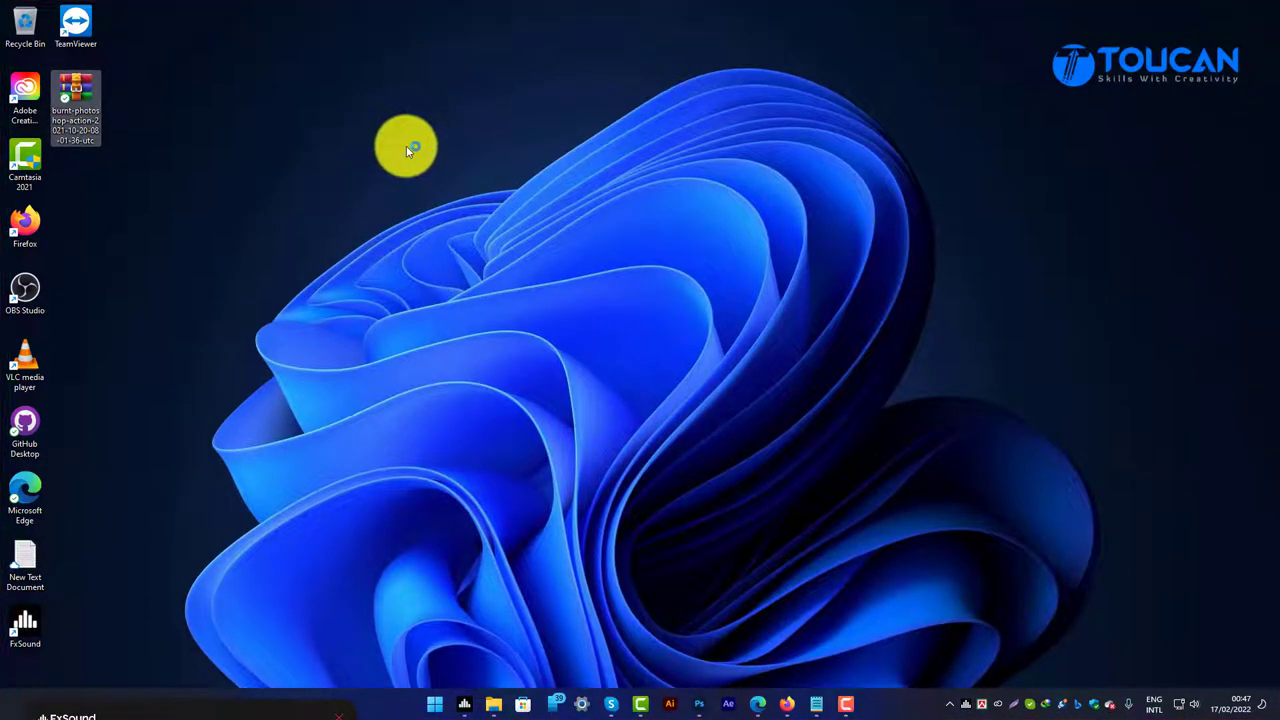
double_click(117, 88)
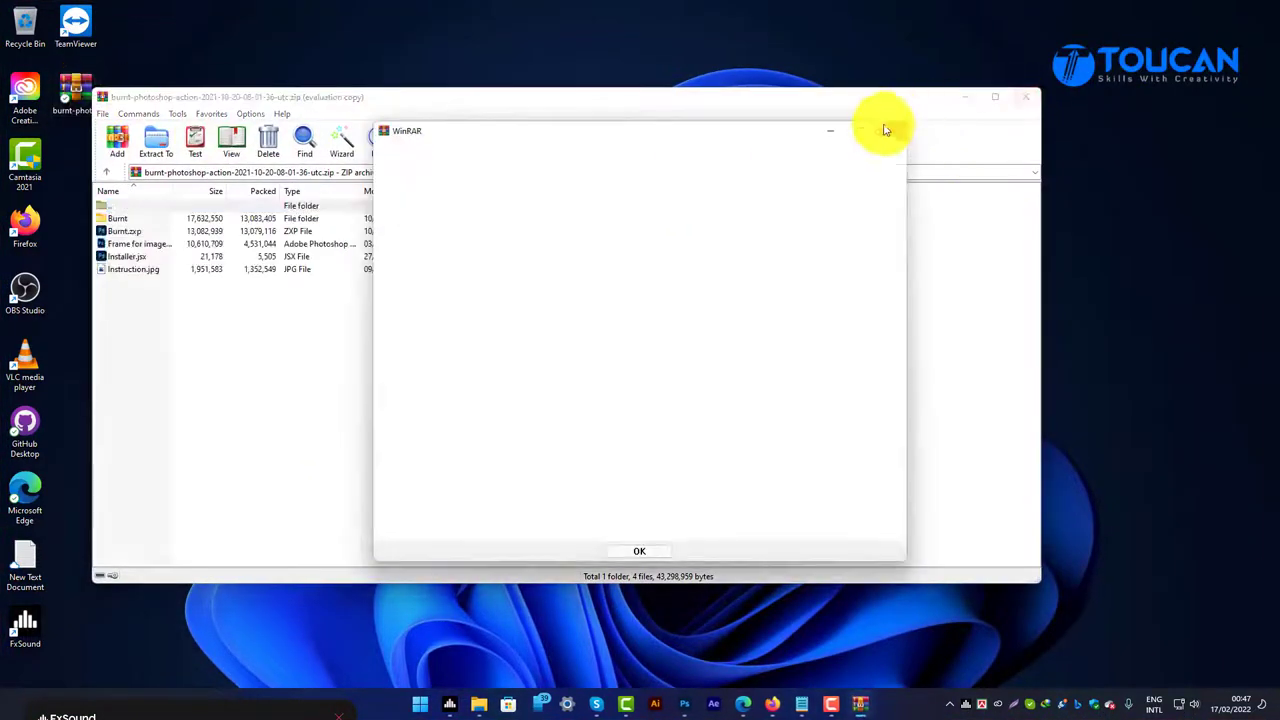
click(890, 131)
click(1026, 100)
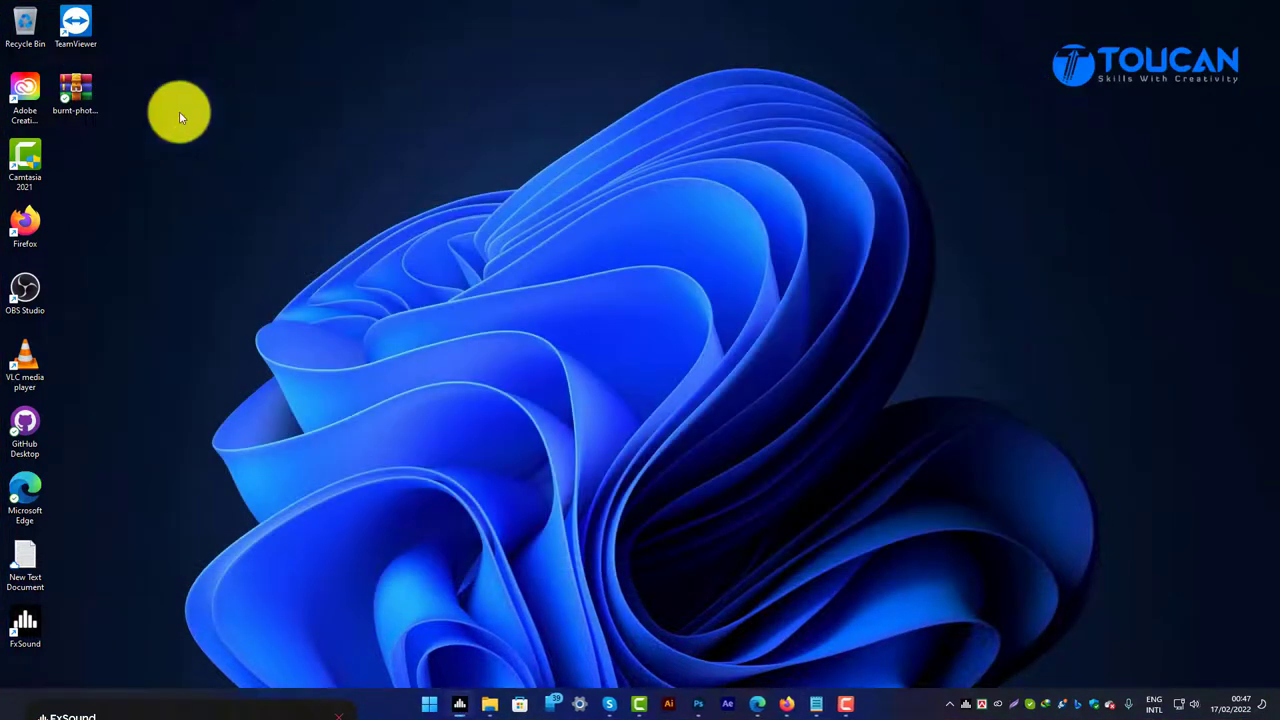
Step: Extract all the archive's contents into a matching desktop folder
drag(89, 93, 375, 193)
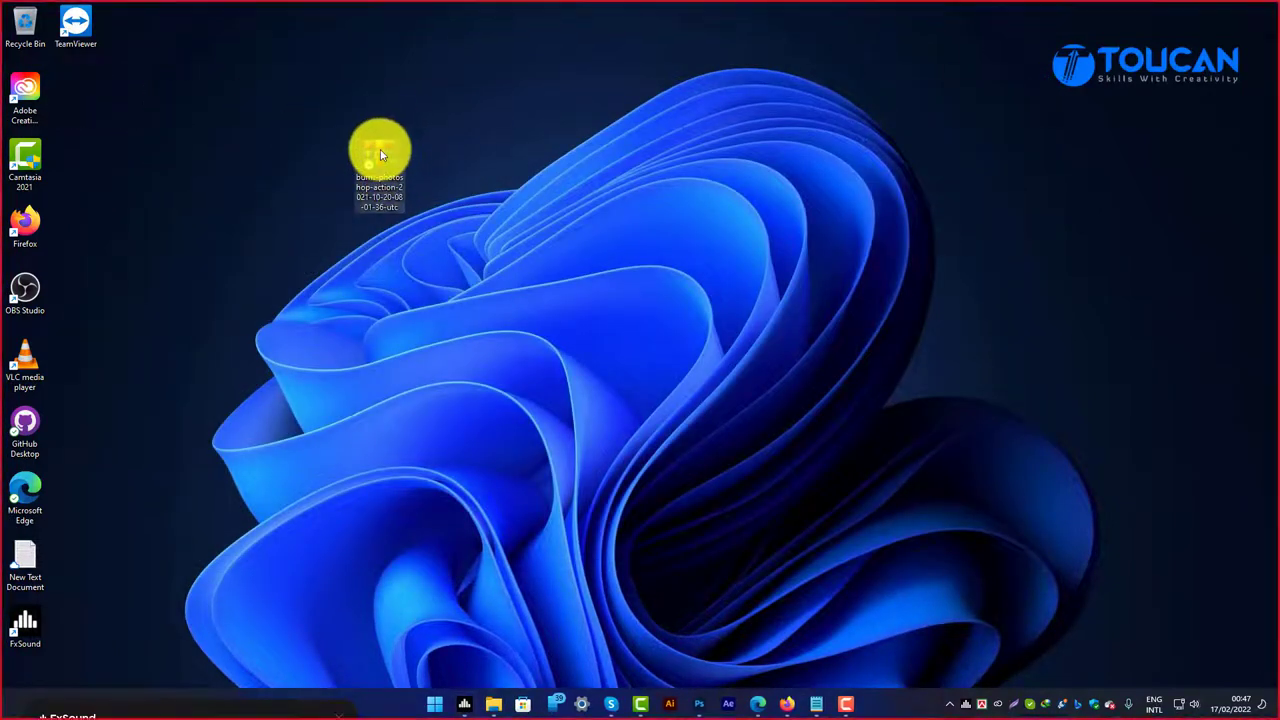
right_click(375, 193)
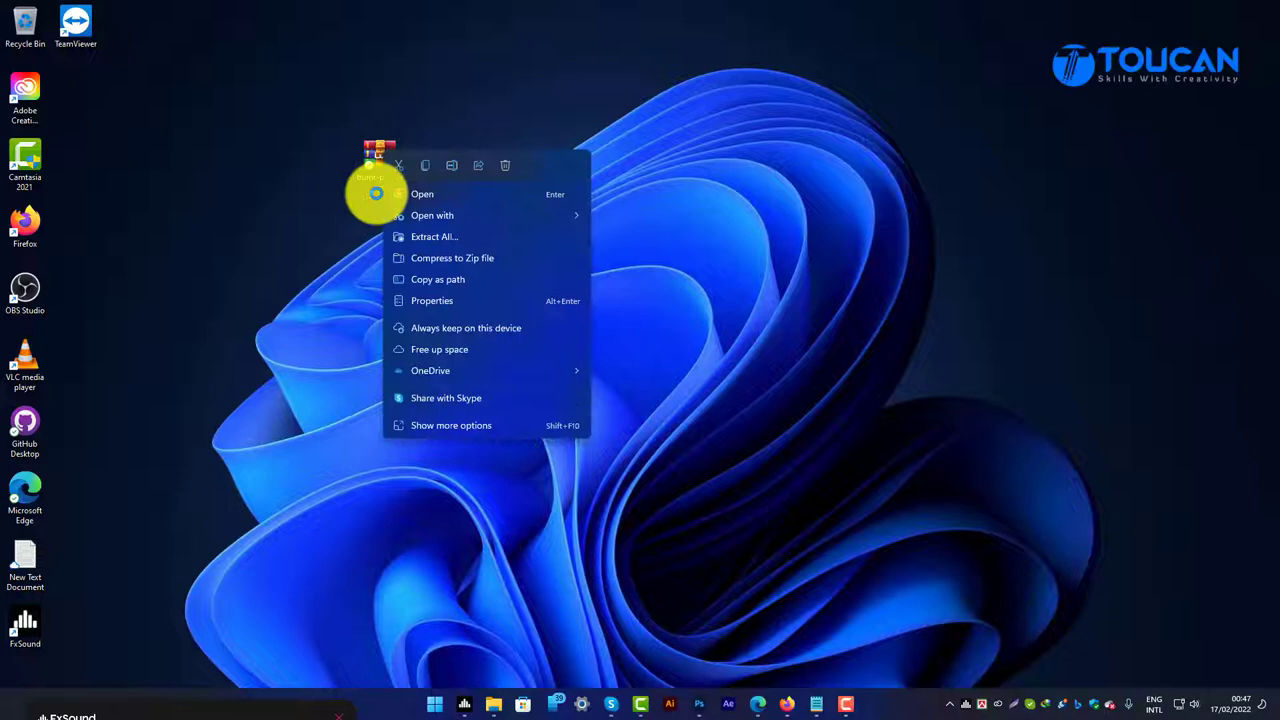
click(423, 232)
click(762, 479)
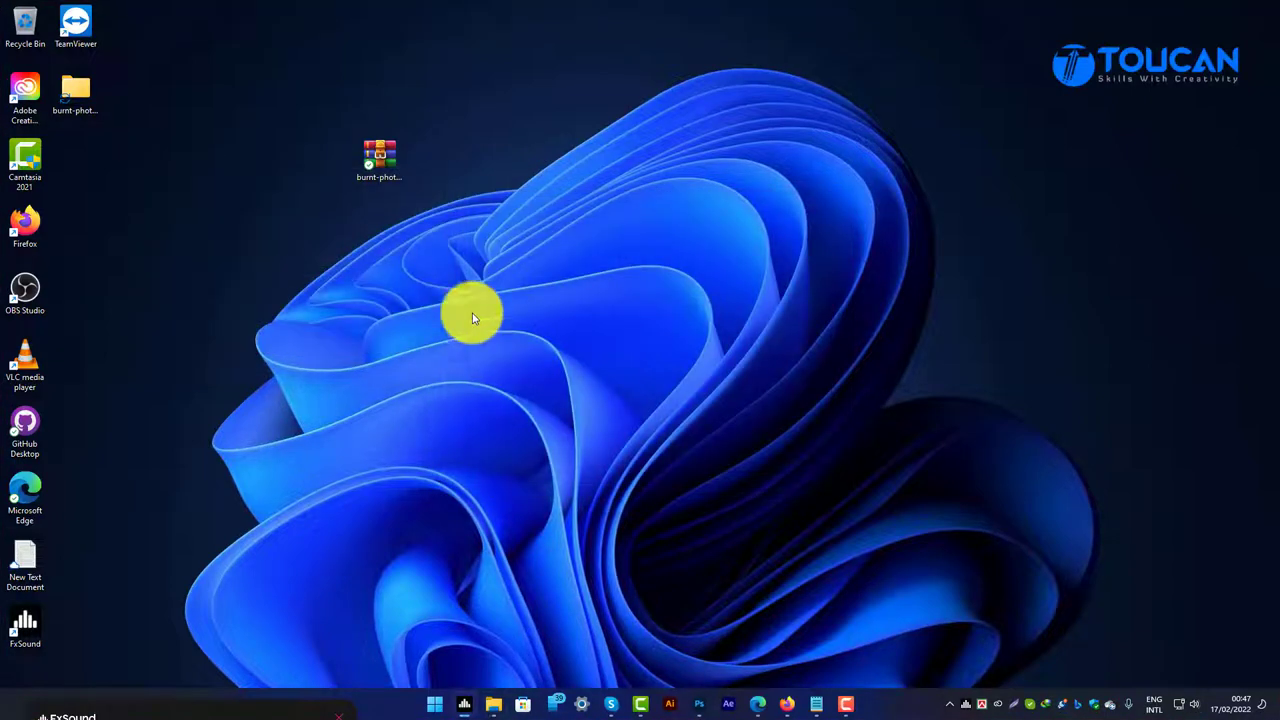
Step: Refresh the desktop and open the extracted burnt-photoshop-action folder
right_click(293, 247)
click(303, 261)
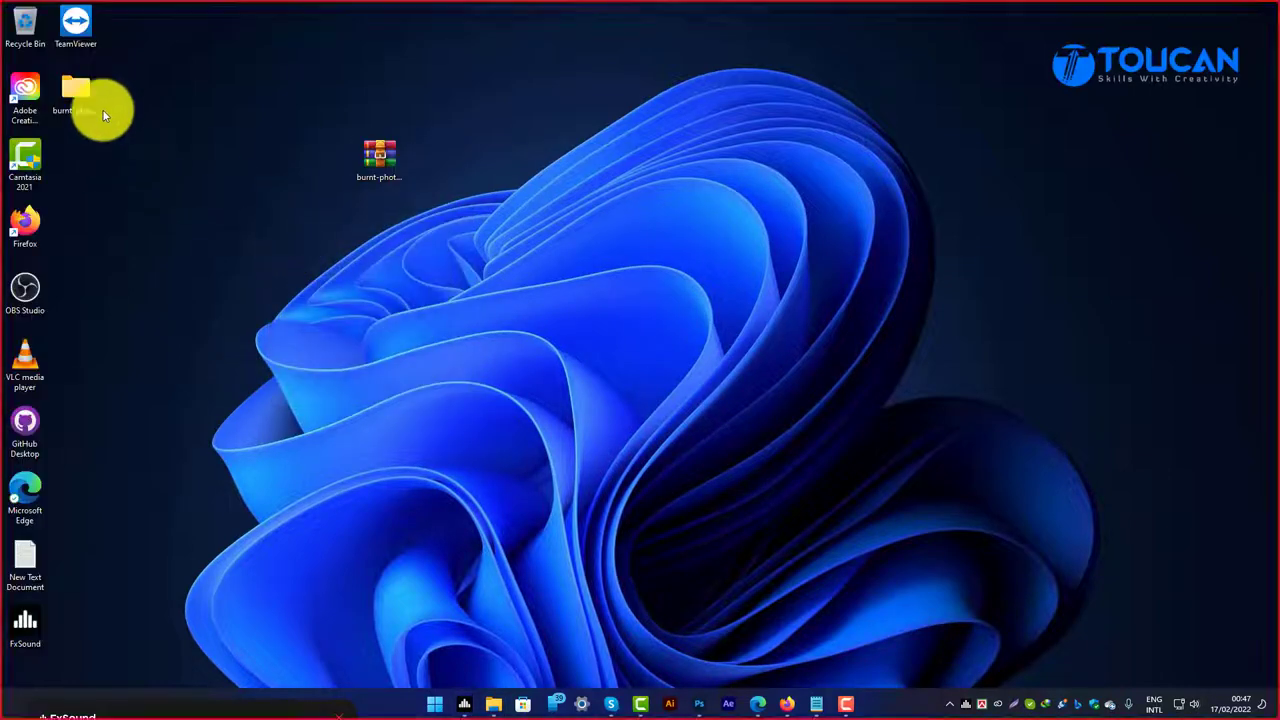
click(104, 109)
drag(106, 114, 280, 225)
double_click(280, 225)
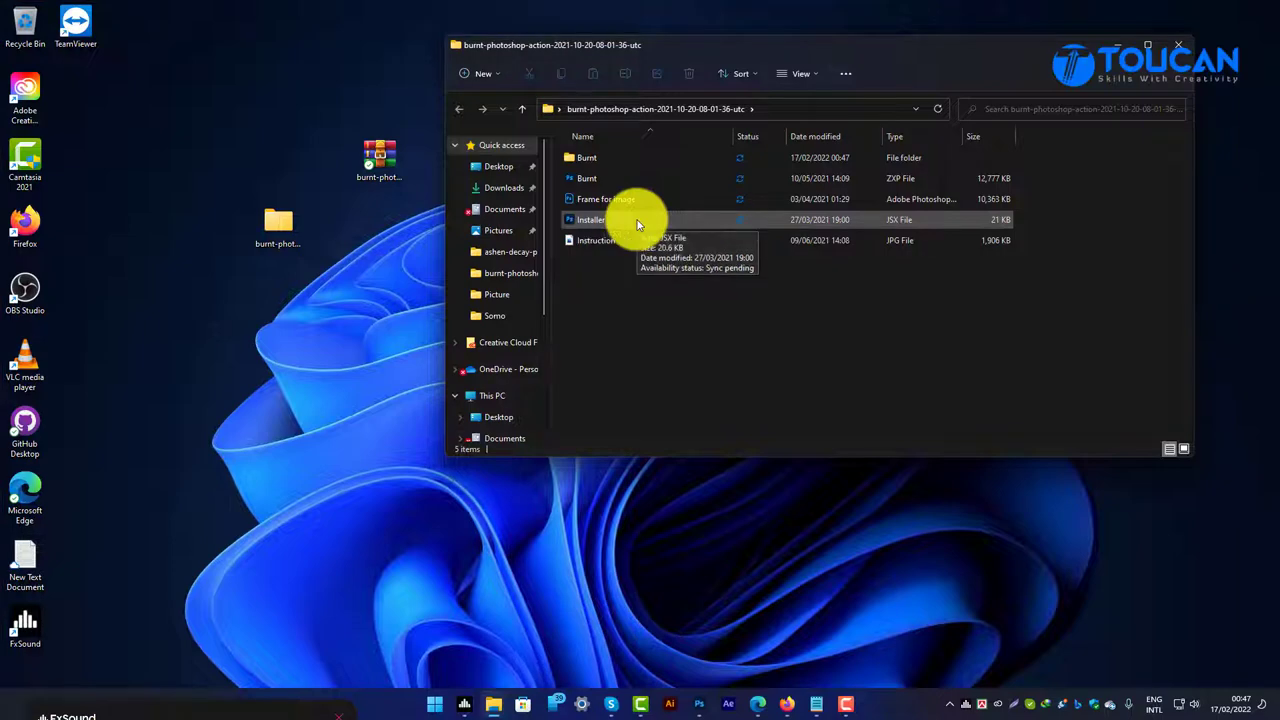
Step: Add a new line to the Notepad notes, then select Installer.jsx in the folder
click(816, 706)
key(Return)
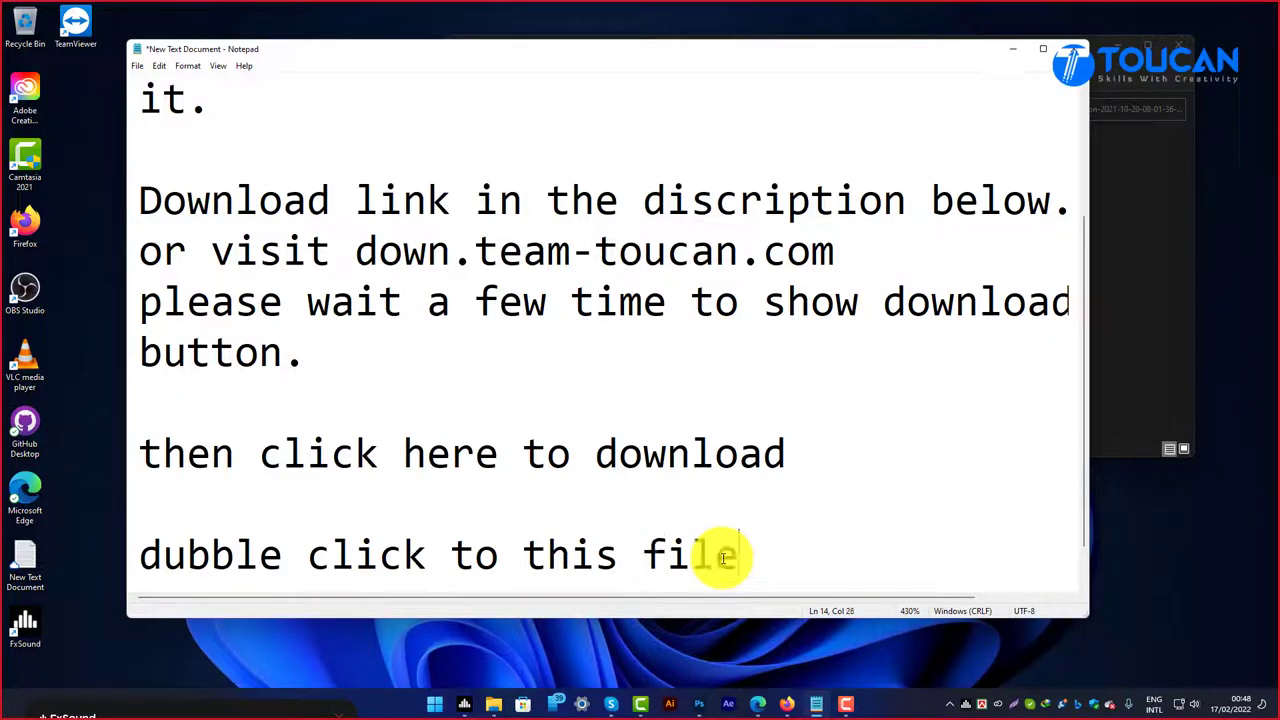
click(1013, 49)
click(603, 220)
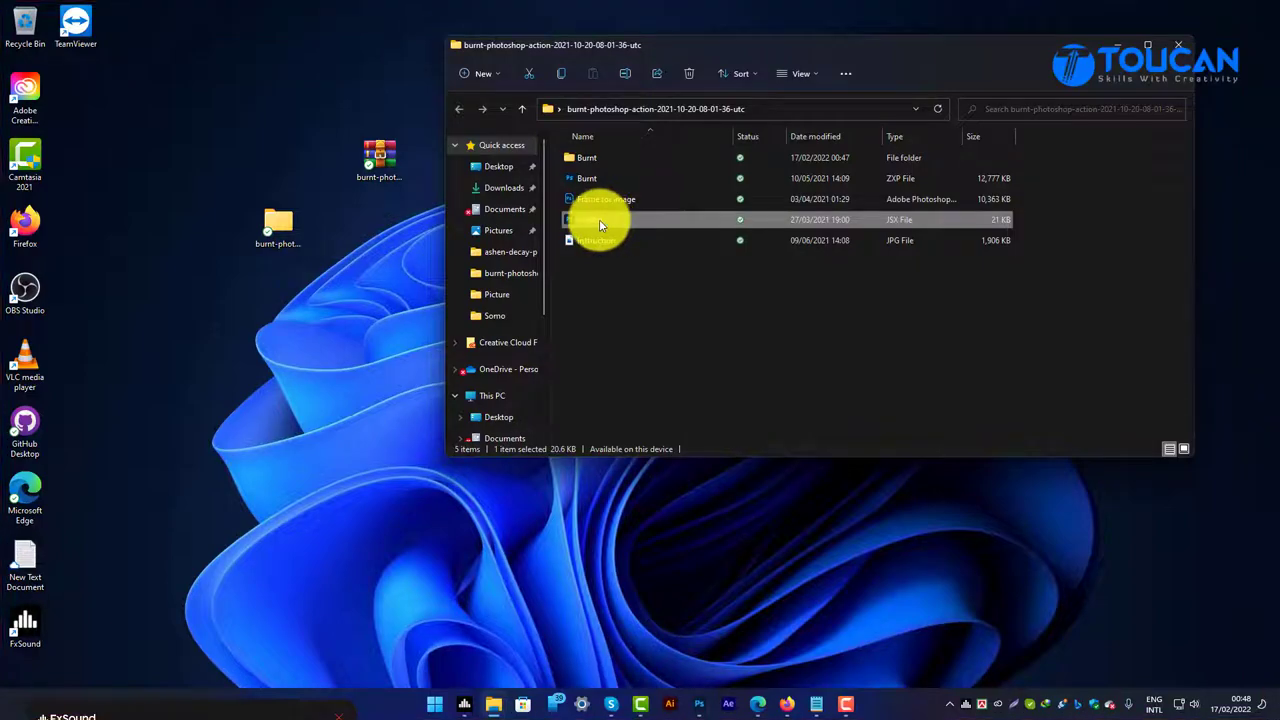
Step: Run Installer.jsx in Photoshop, allowing the script and acknowledging the Burnt install alert
double_click(602, 222)
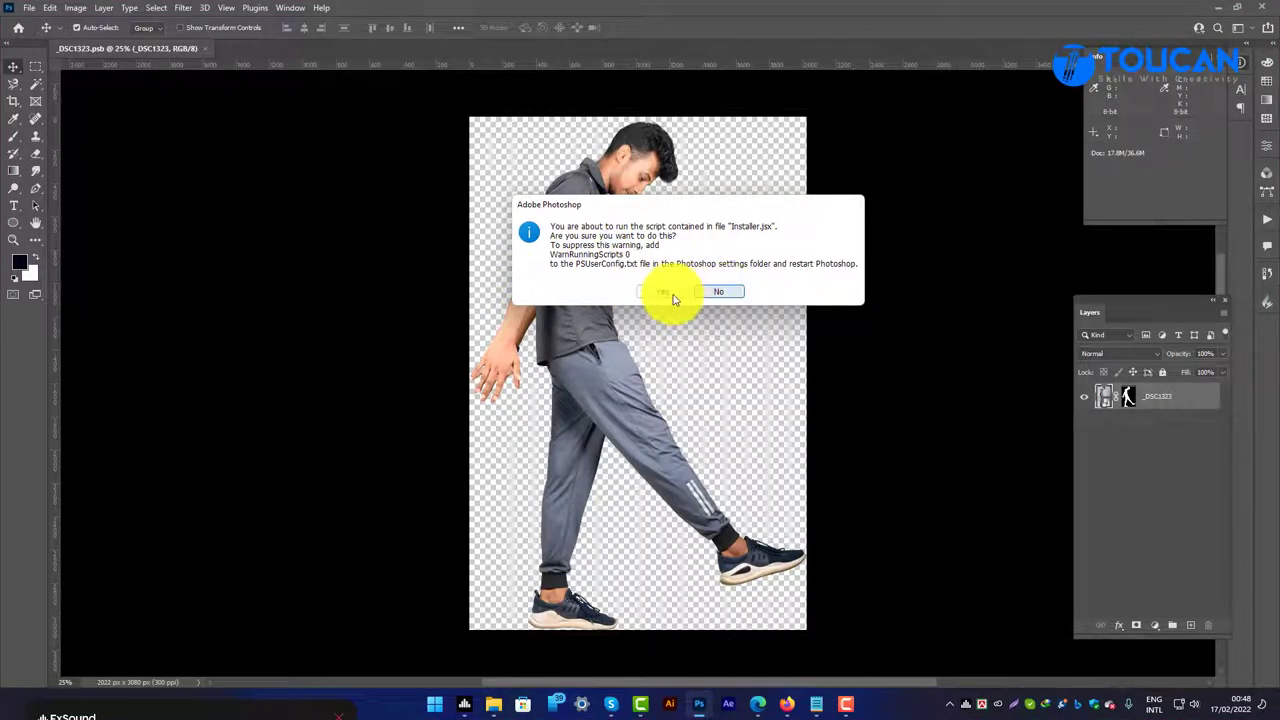
click(695, 294)
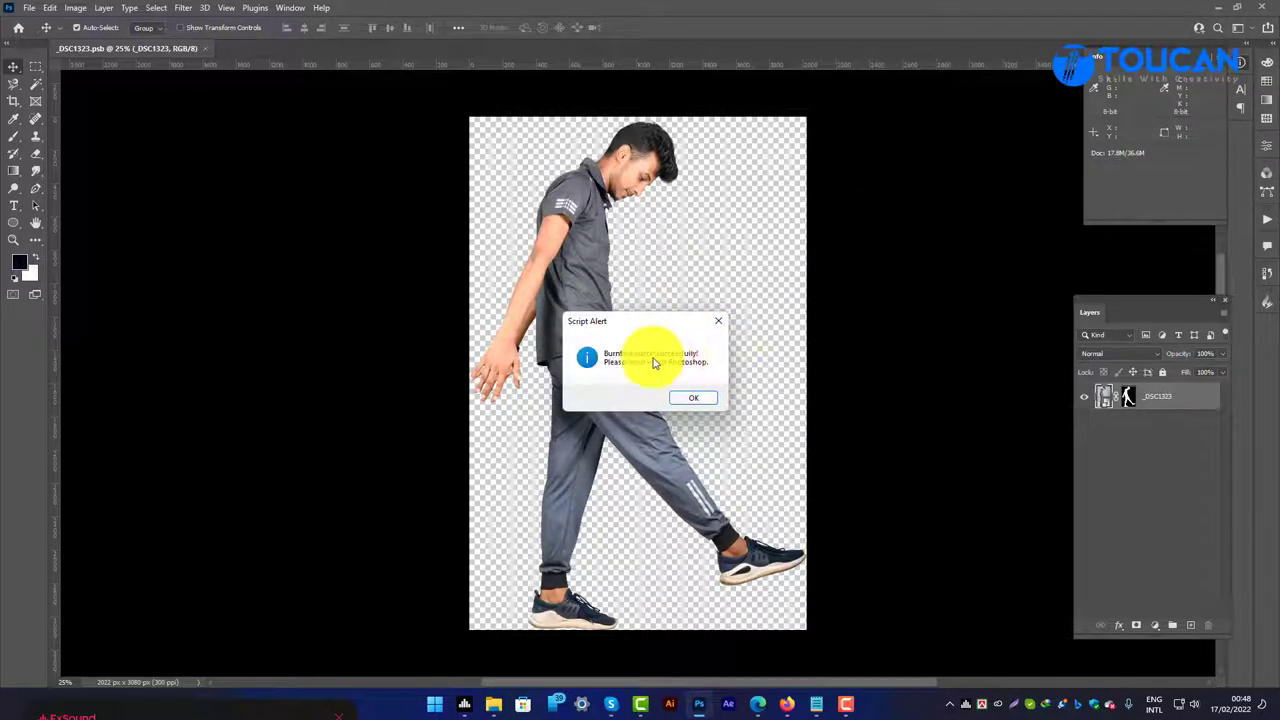
click(688, 399)
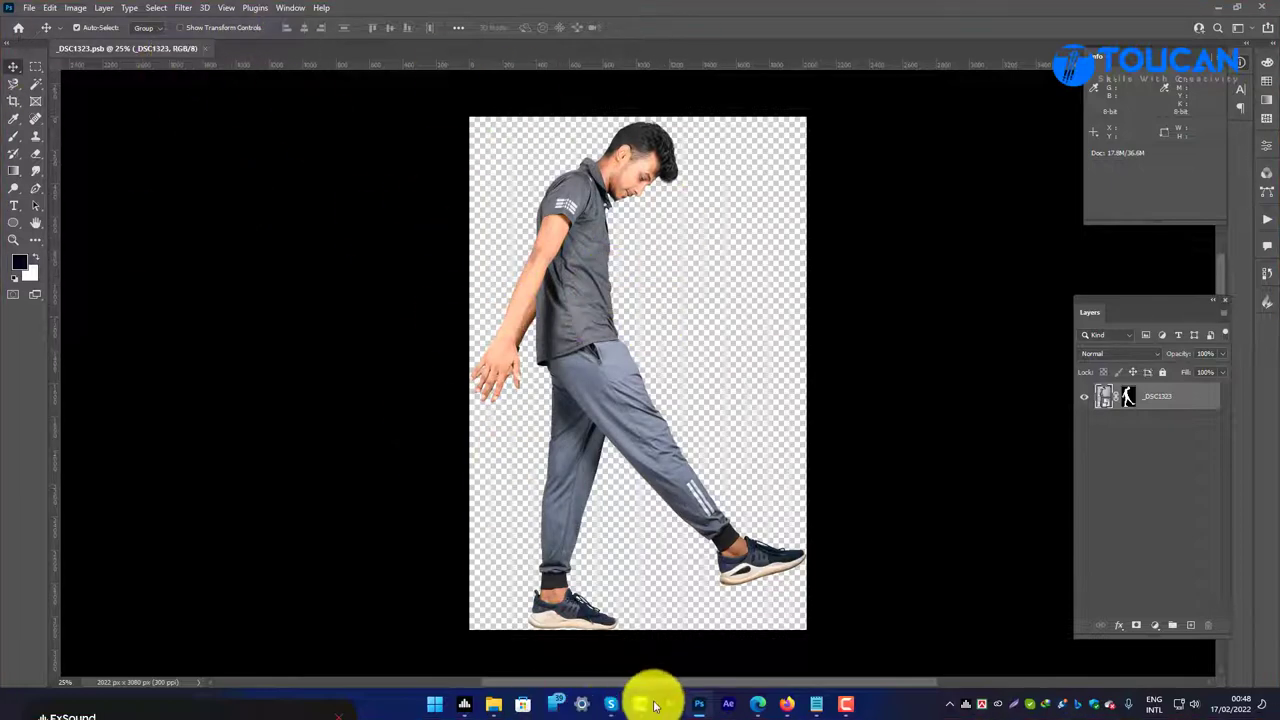
Step: Add an 'Install complate' line to the Notepad notes
click(818, 700)
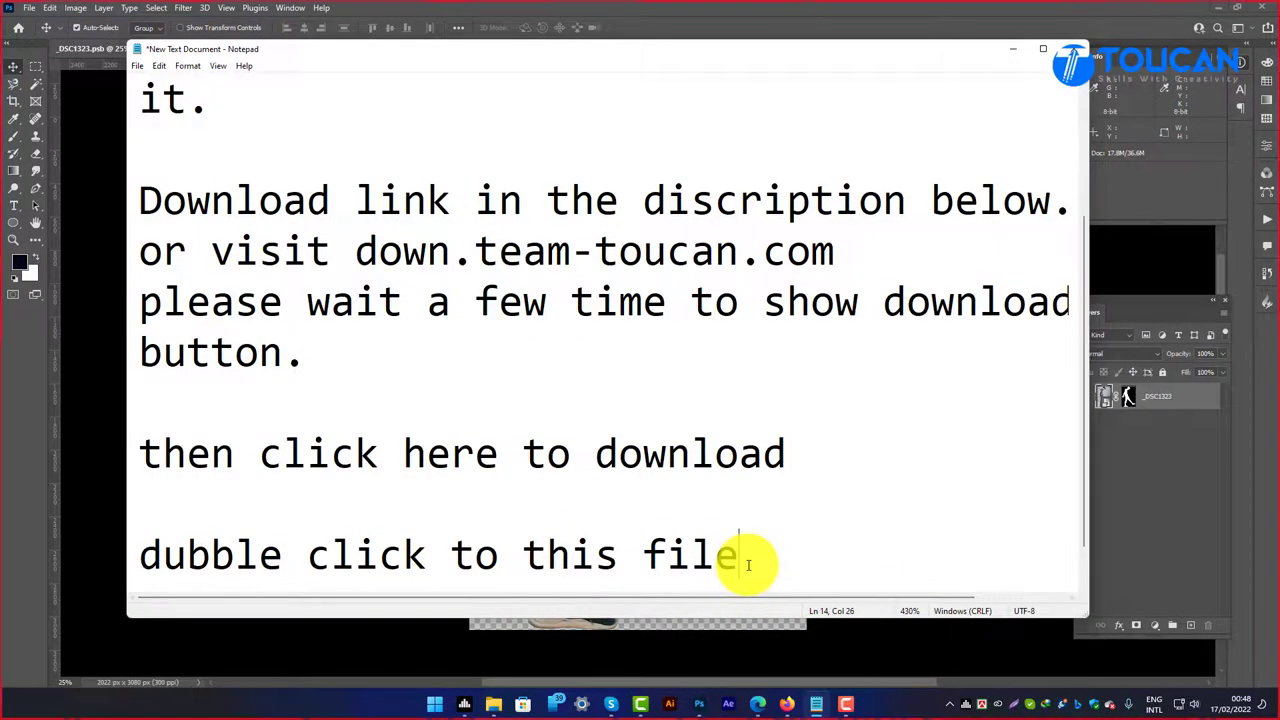
key(Return)
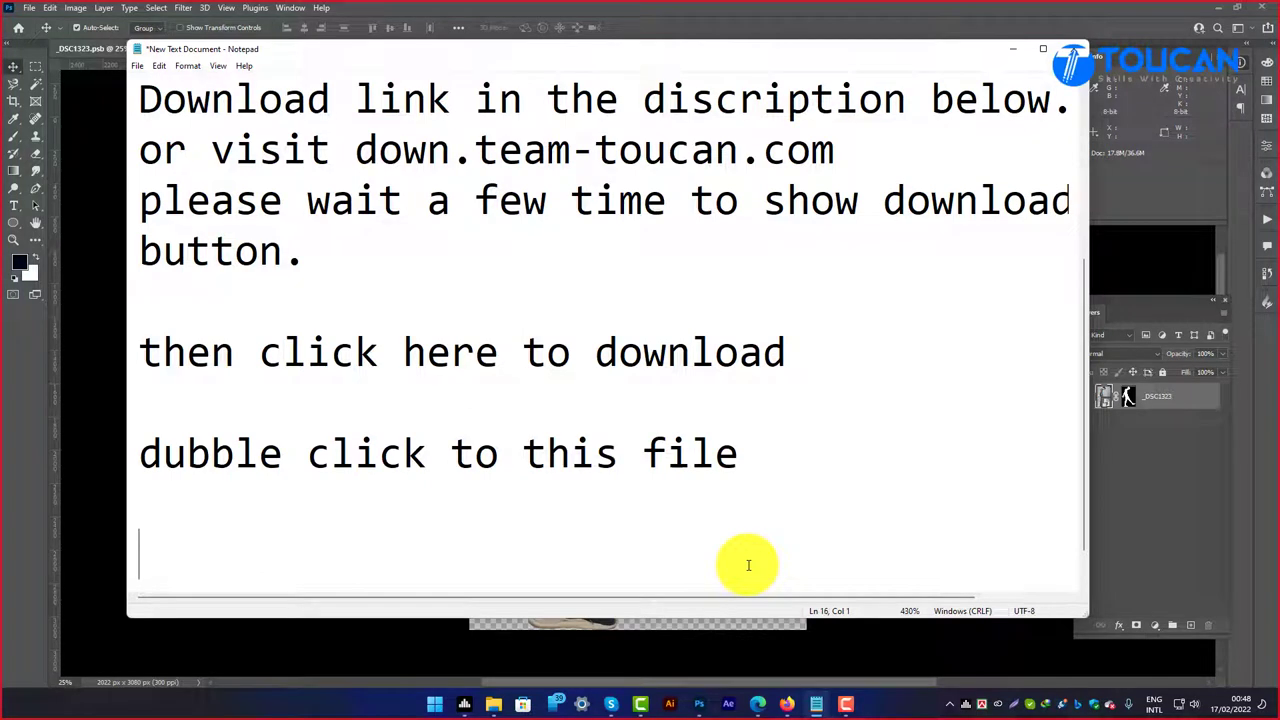
text(Install co)
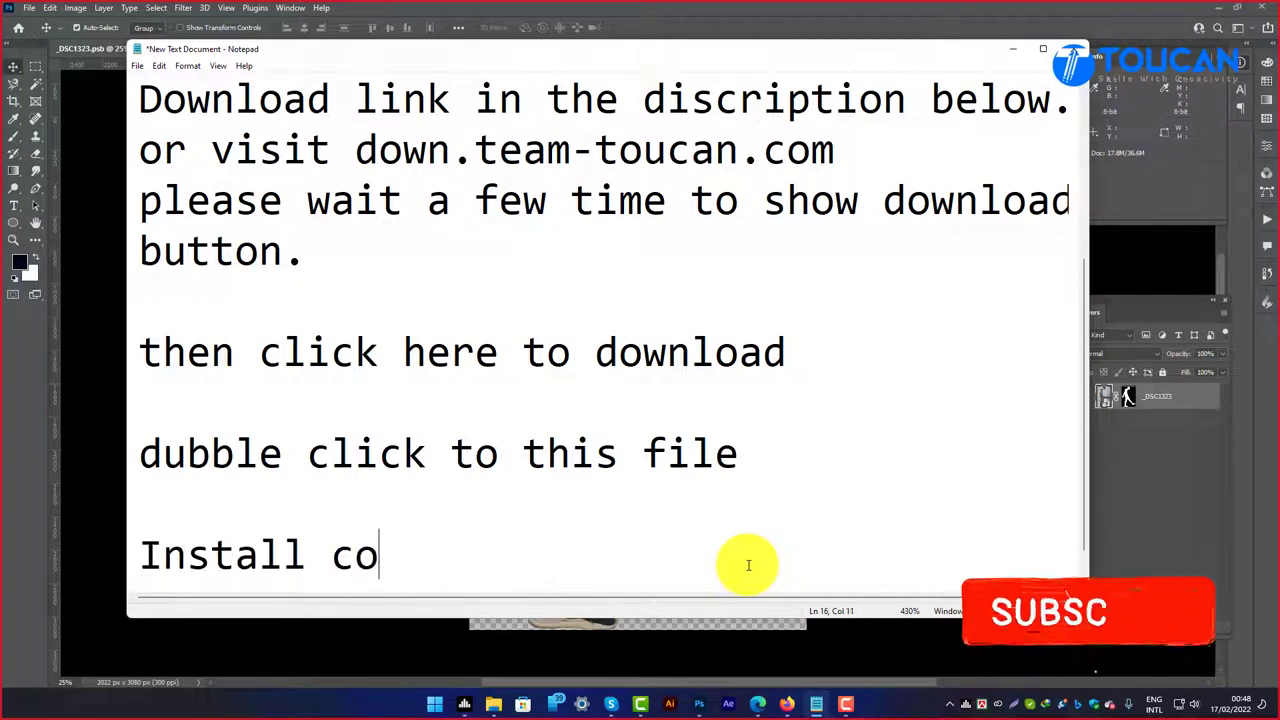
text(mplate)
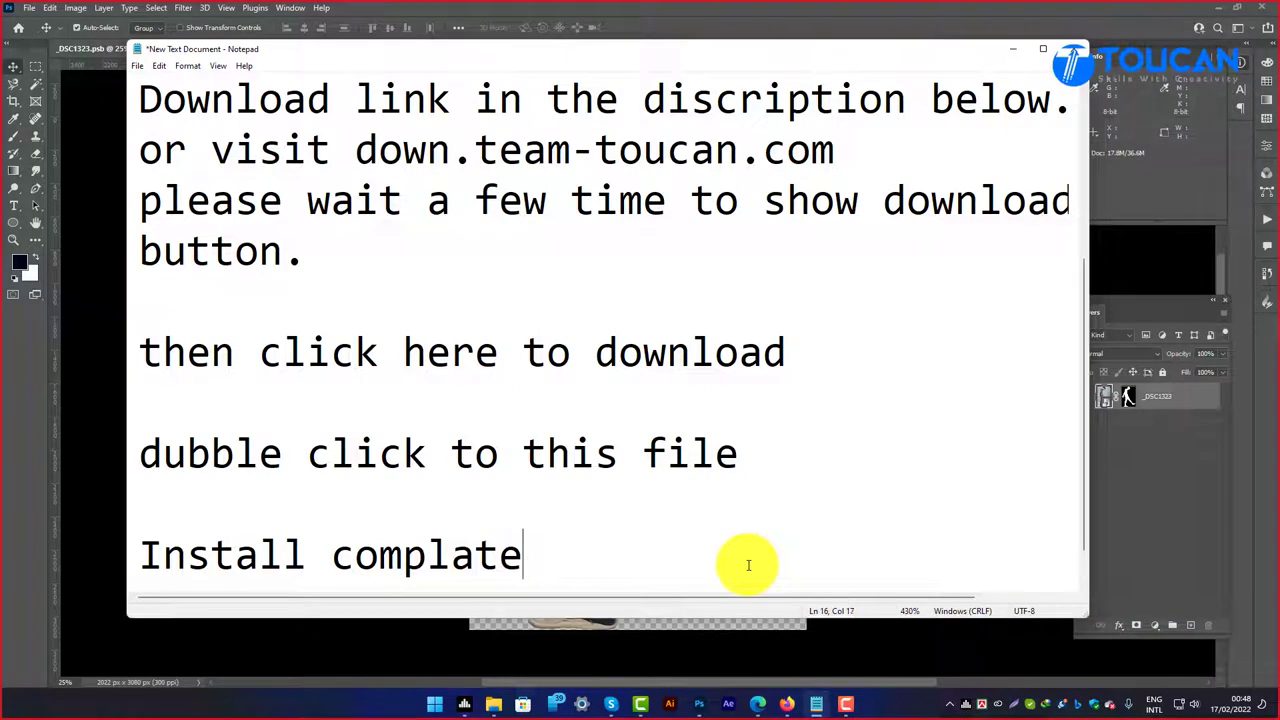
key(Return)
key(Return)
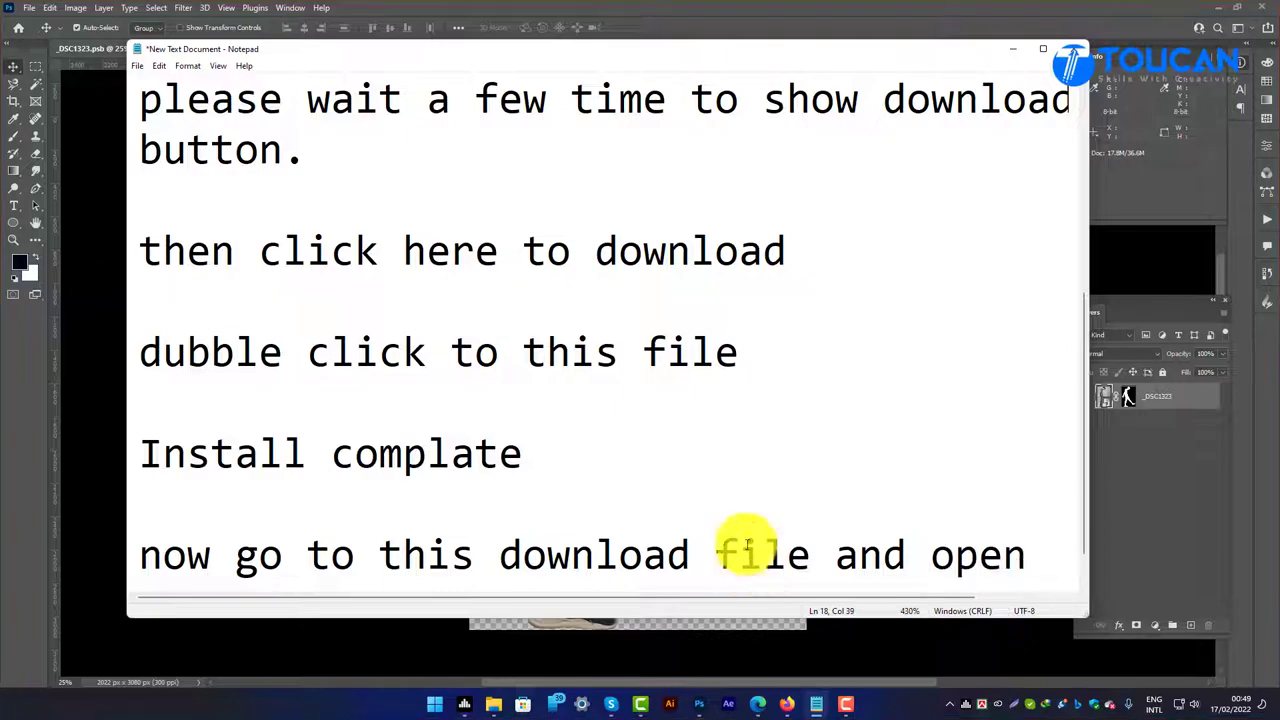
mouse_move(493, 705)
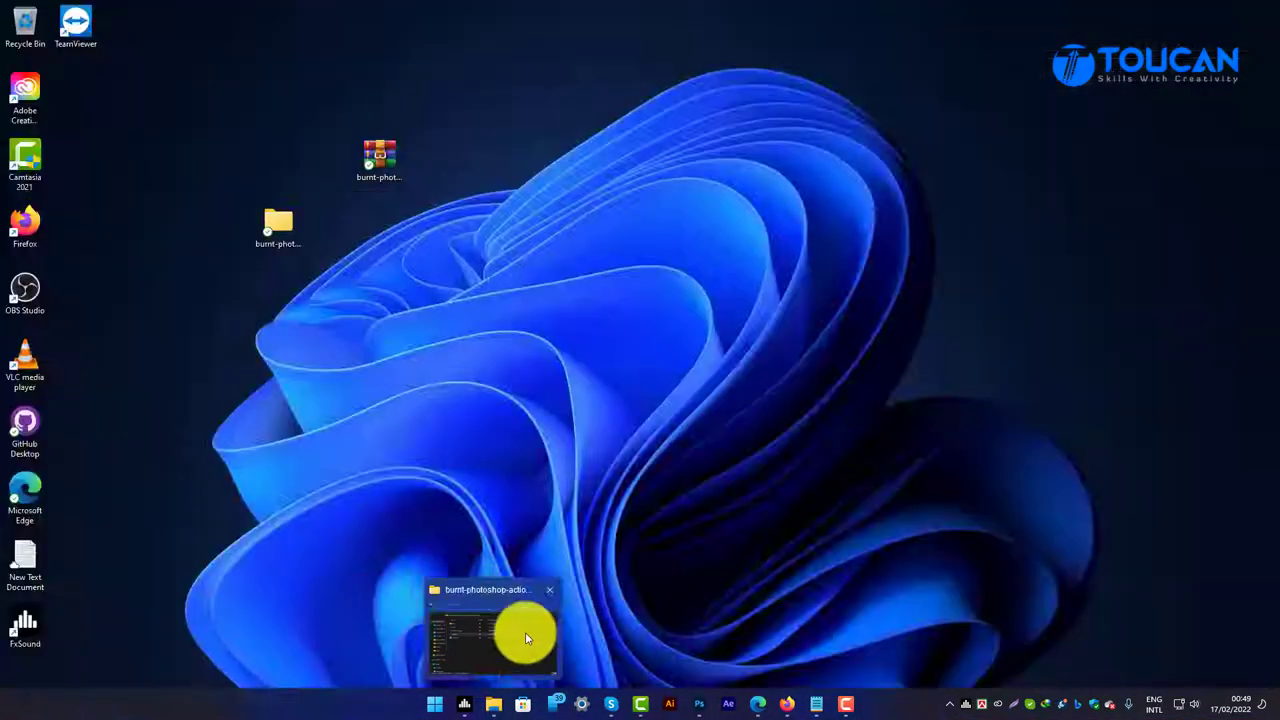
Step: Add the note about opening the frame for image file next, then minimize Notepad
click(523, 642)
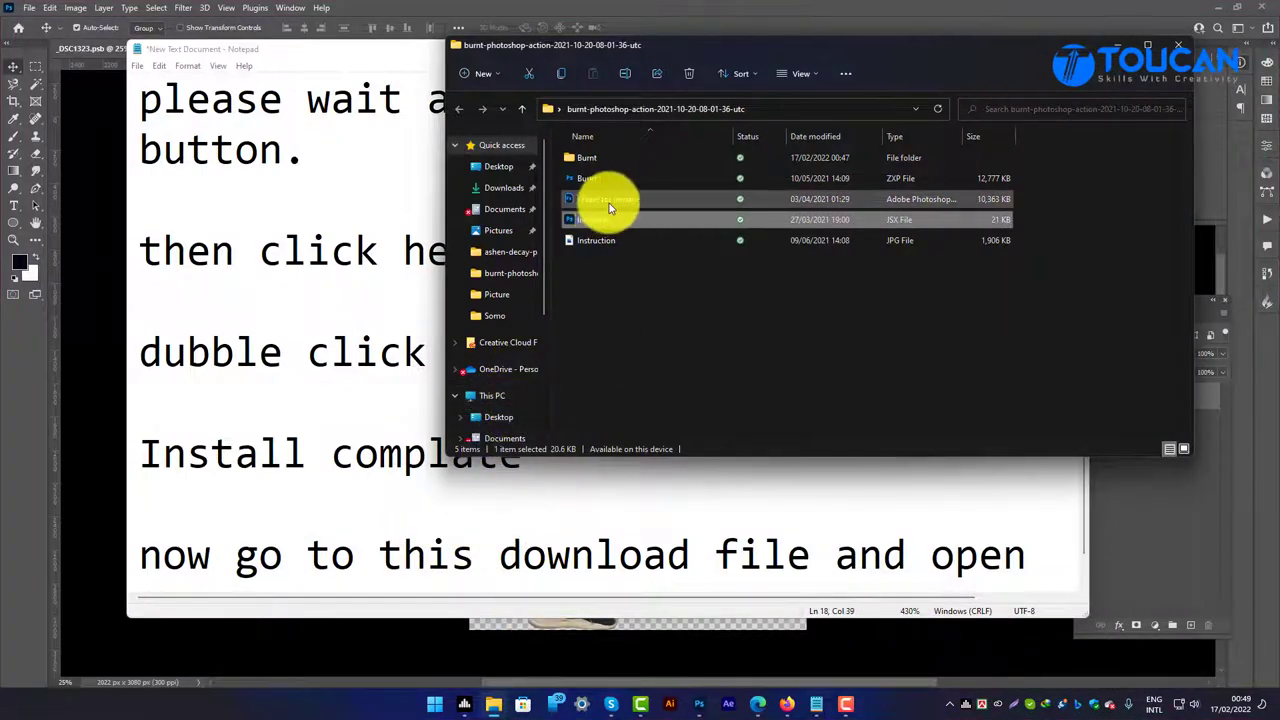
click(1036, 552)
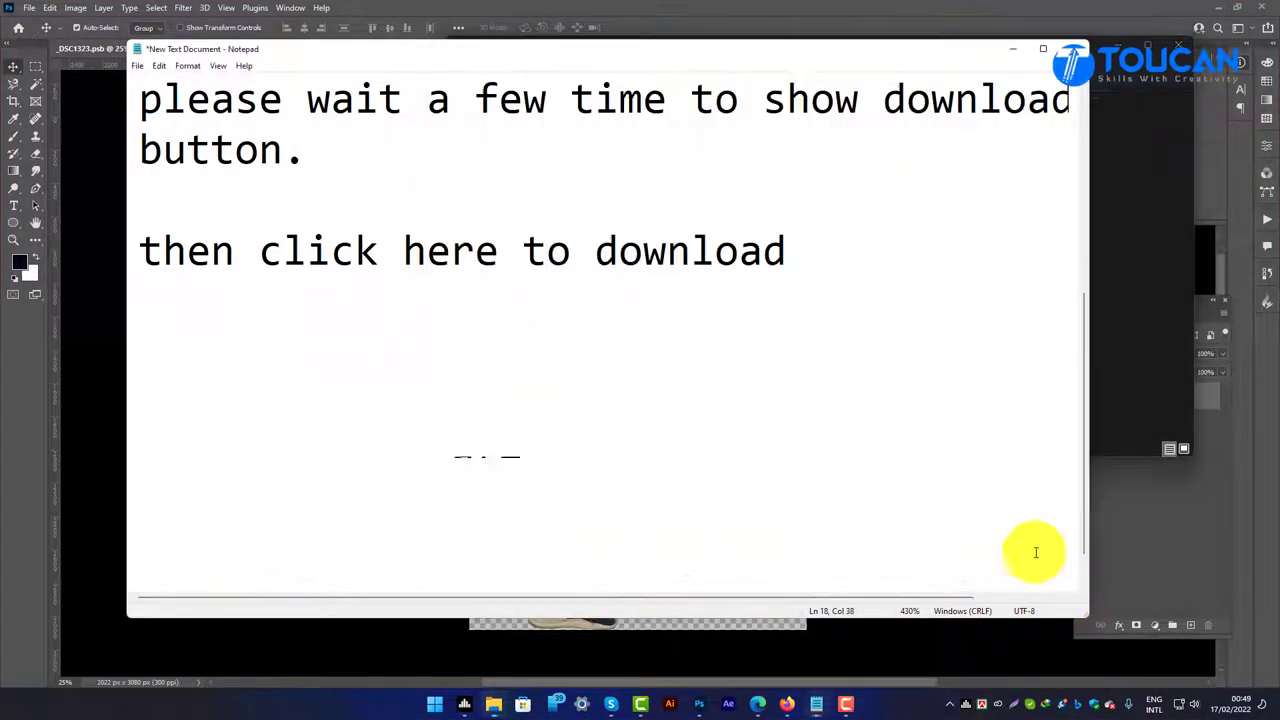
key(Return)
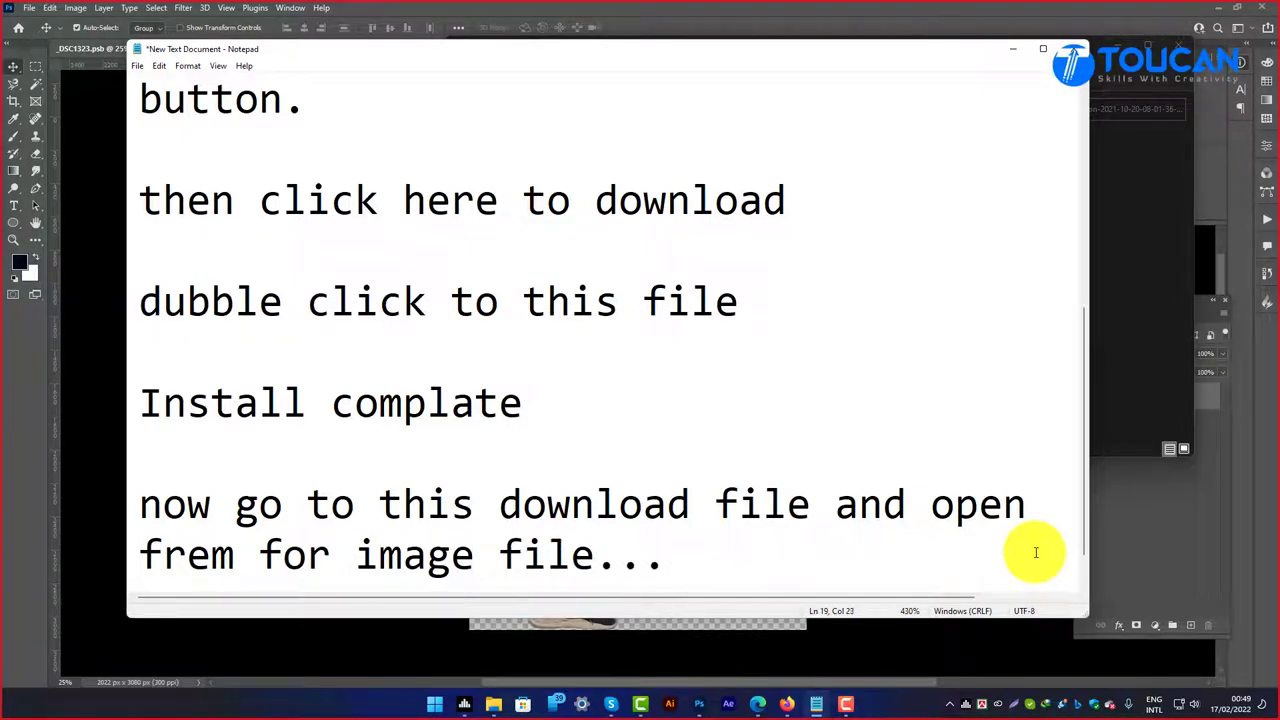
click(1013, 48)
Step: Open 'Frame for image.psd' from the extracted folder in Photoshop
click(1210, 8)
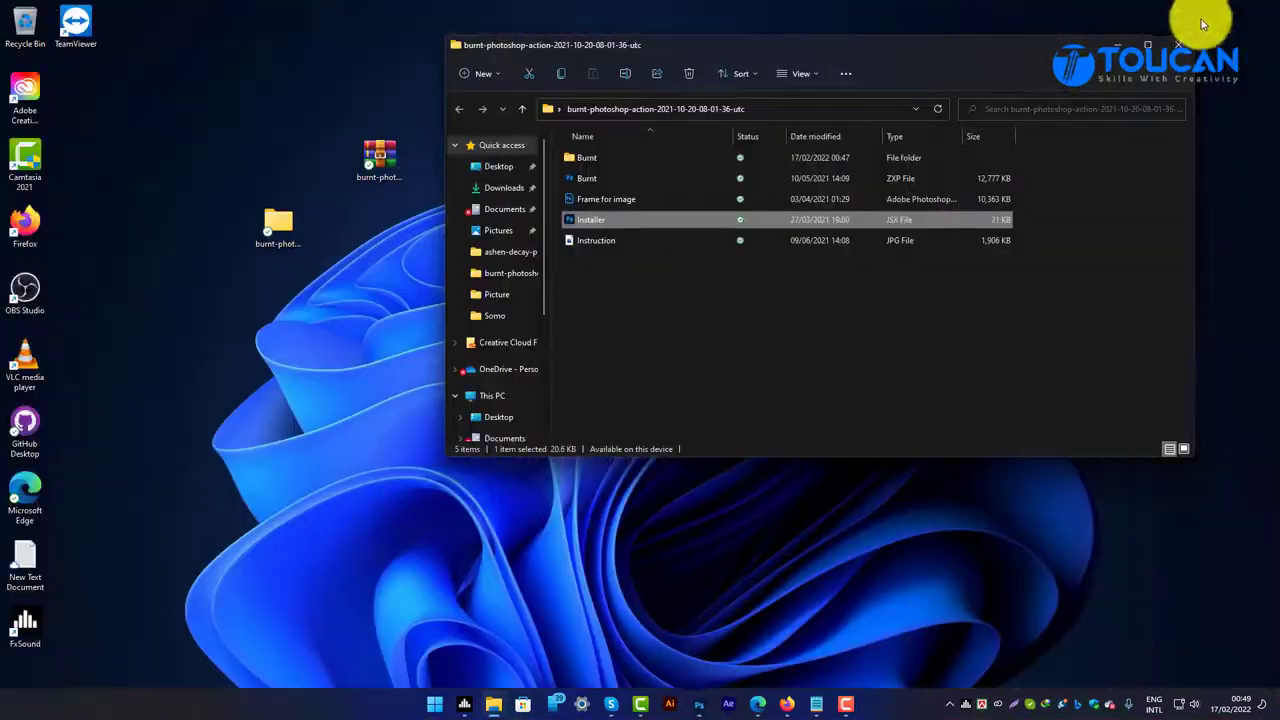
ctrl+click(607, 207)
click(619, 199)
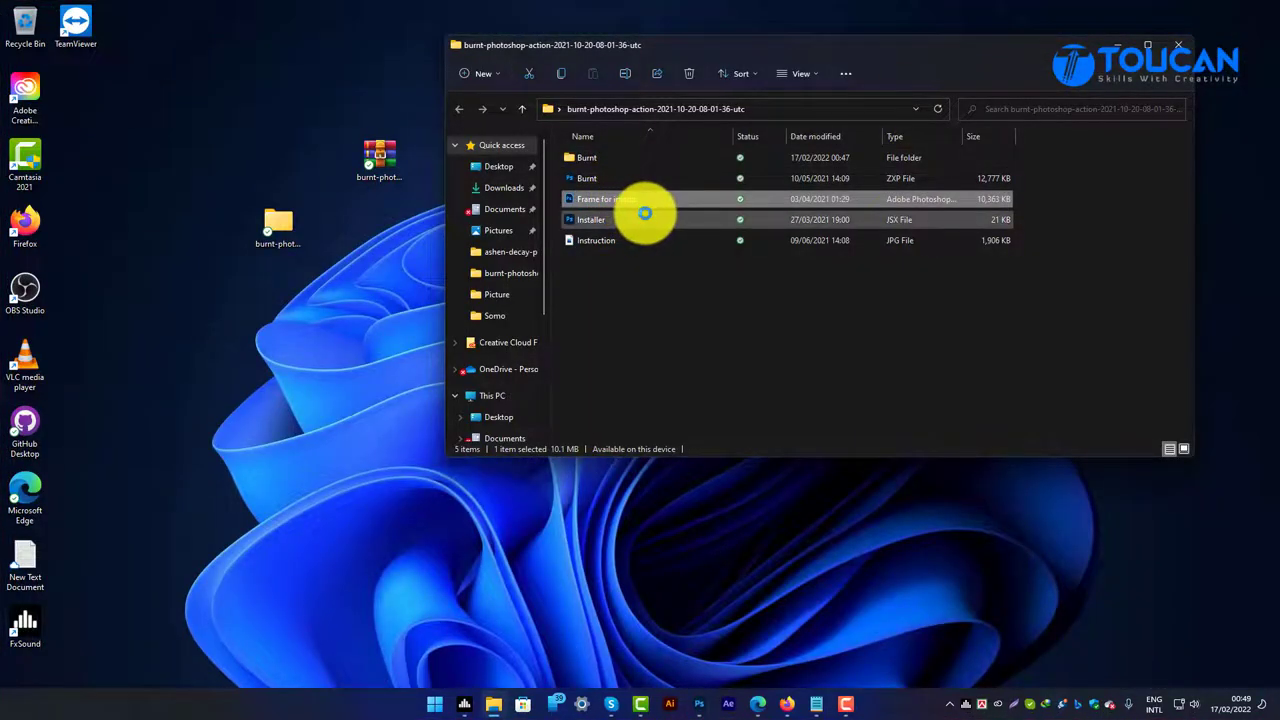
double_click(646, 210)
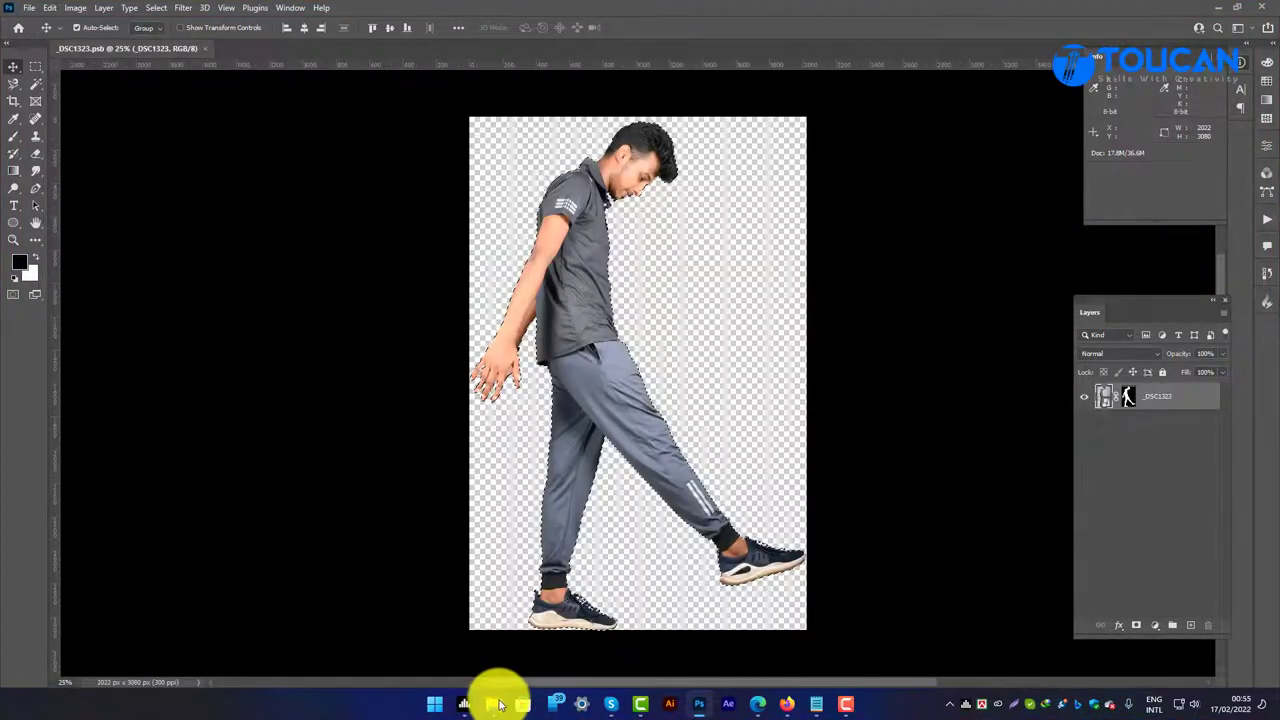
click(493, 704)
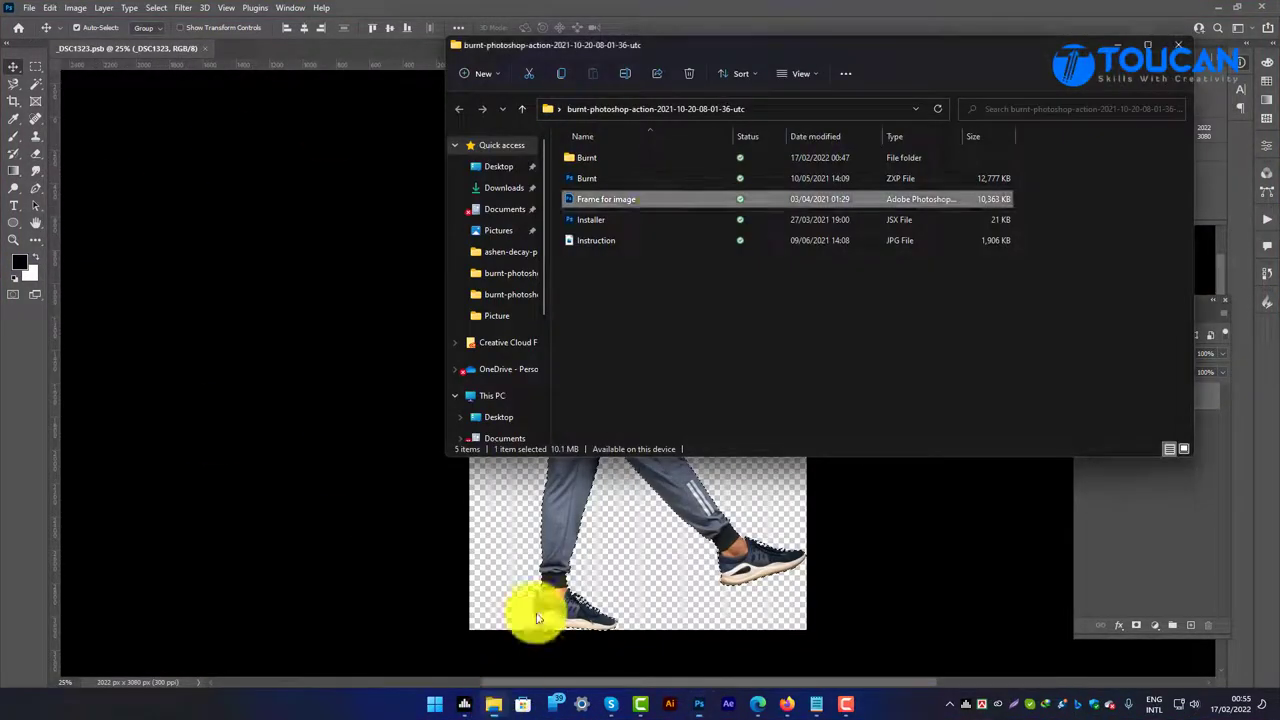
click(618, 203)
click(669, 291)
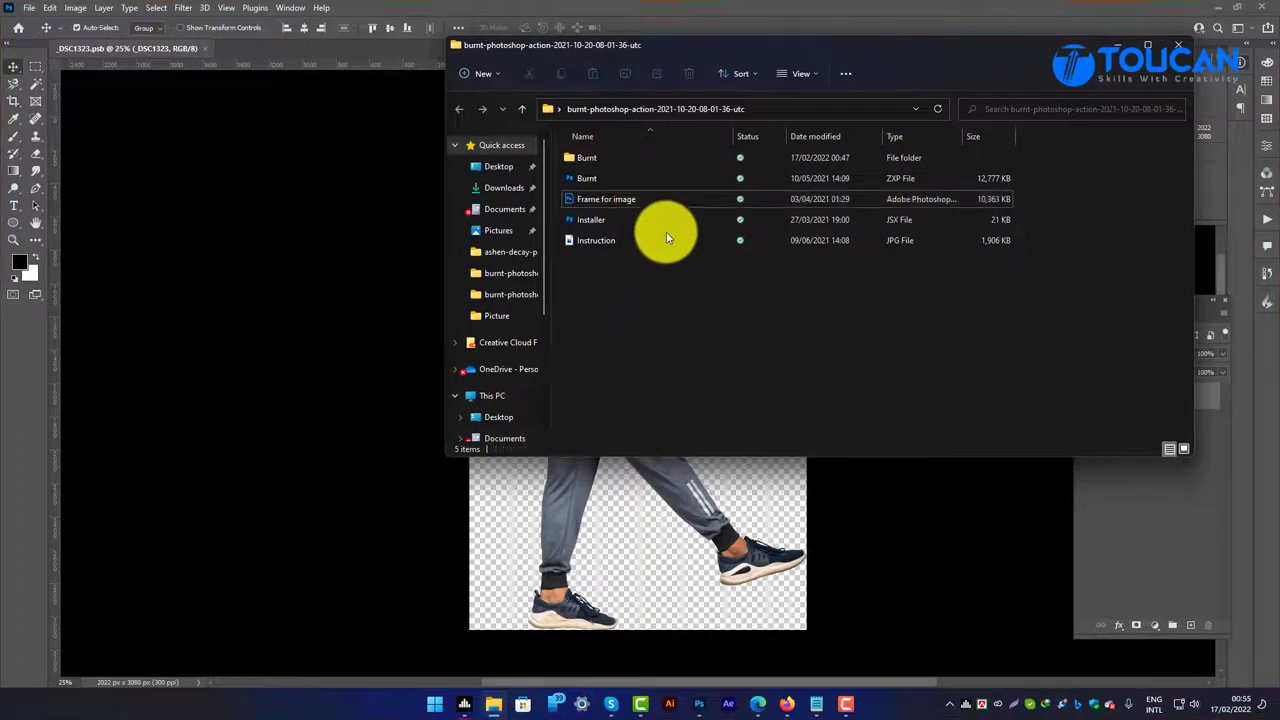
double_click(661, 197)
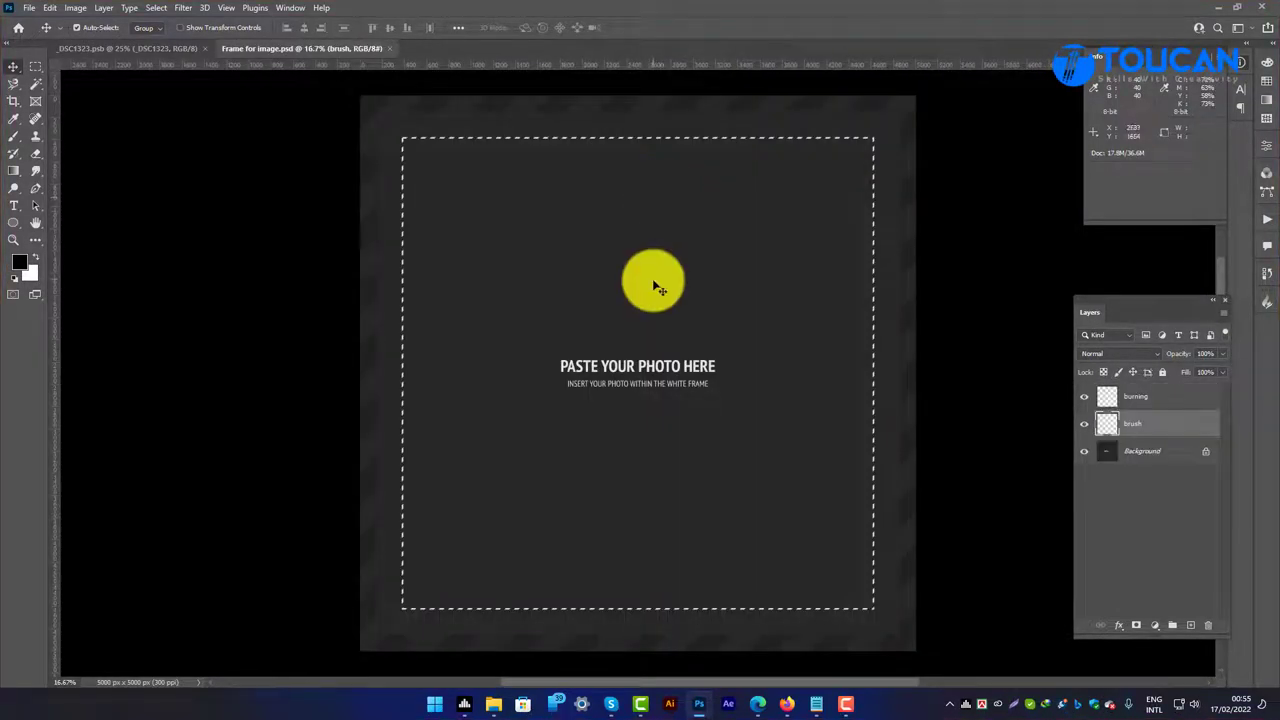
Step: Copy the walking man cutout and paste it into the Frame for image document
click(122, 48)
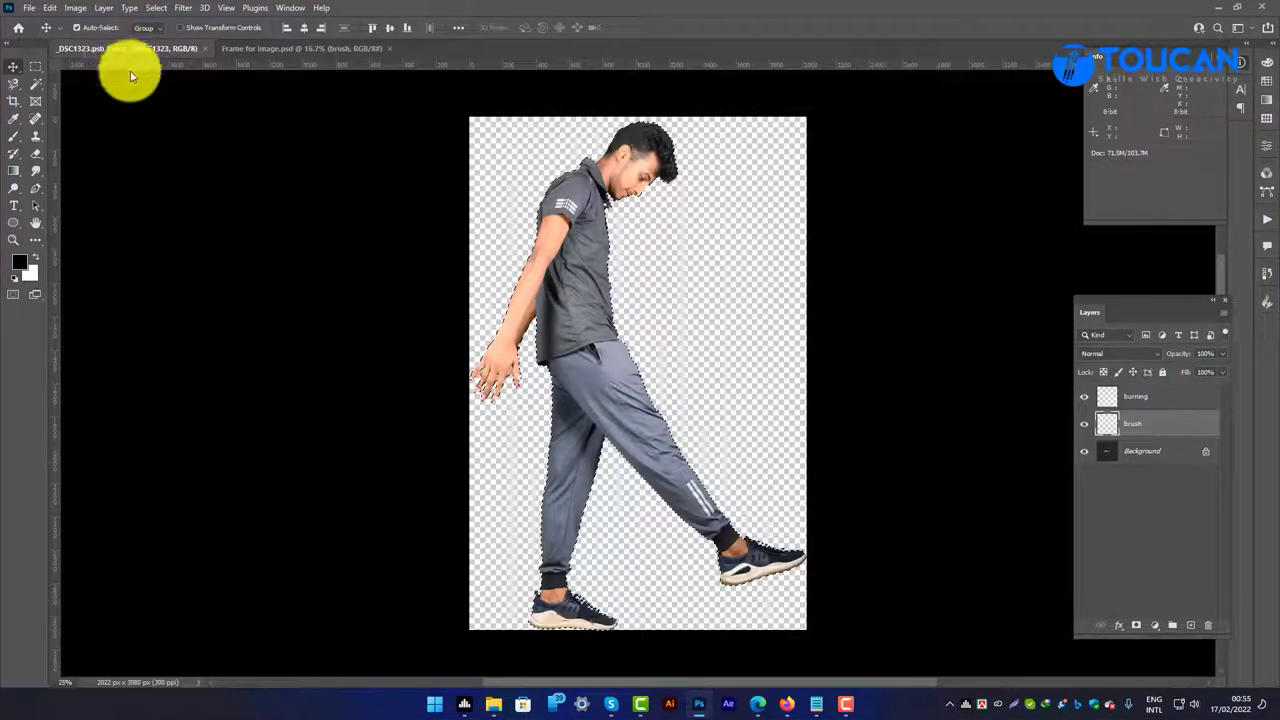
click(70, 9)
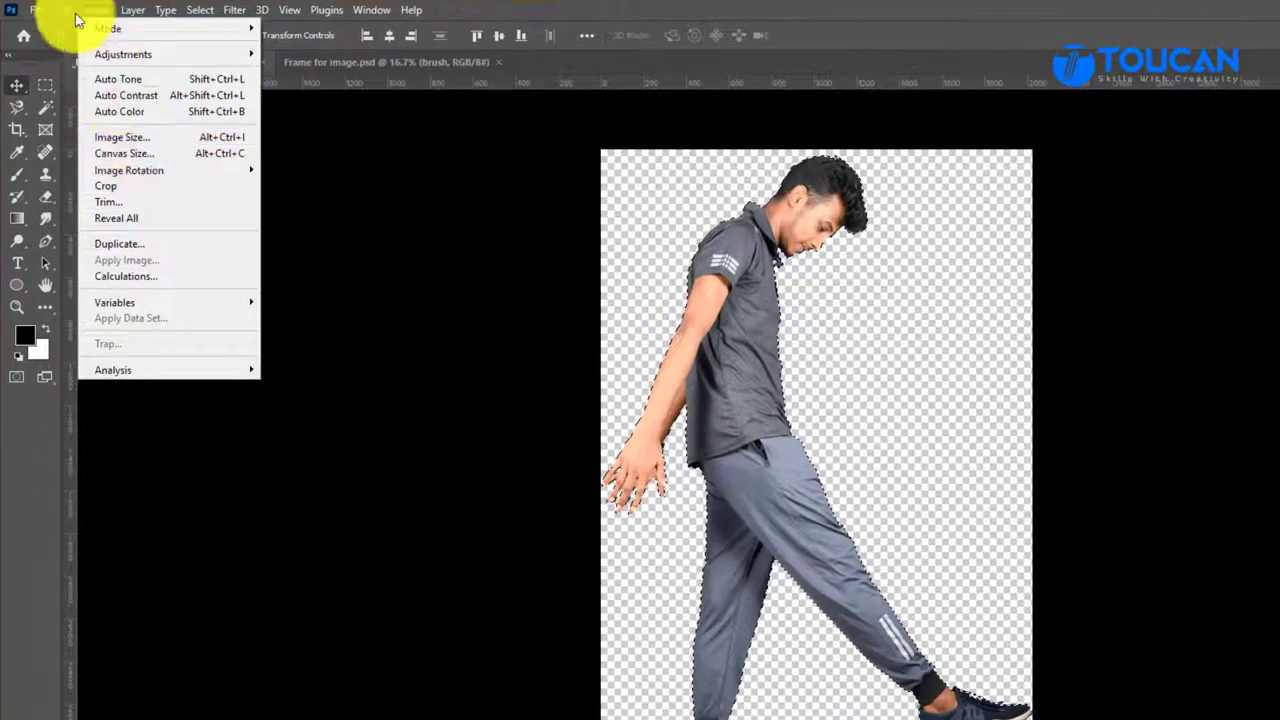
click(98, 129)
click(293, 62)
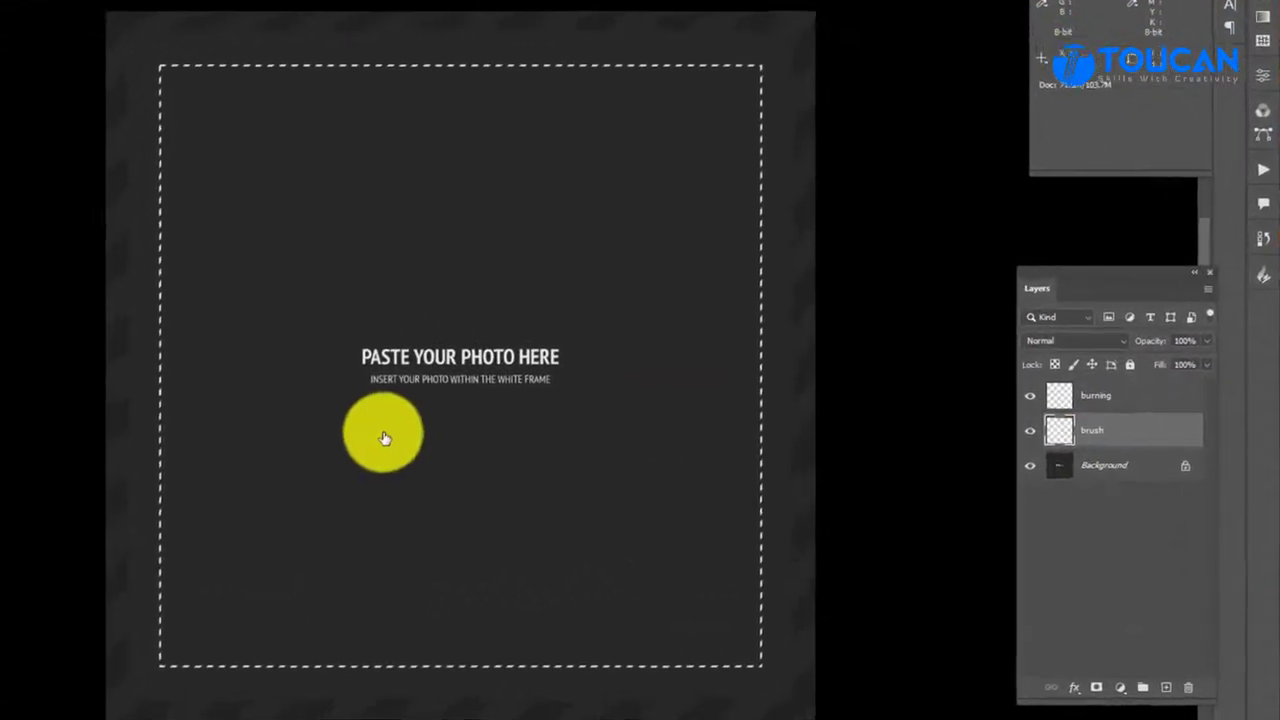
key(ctrl+v)
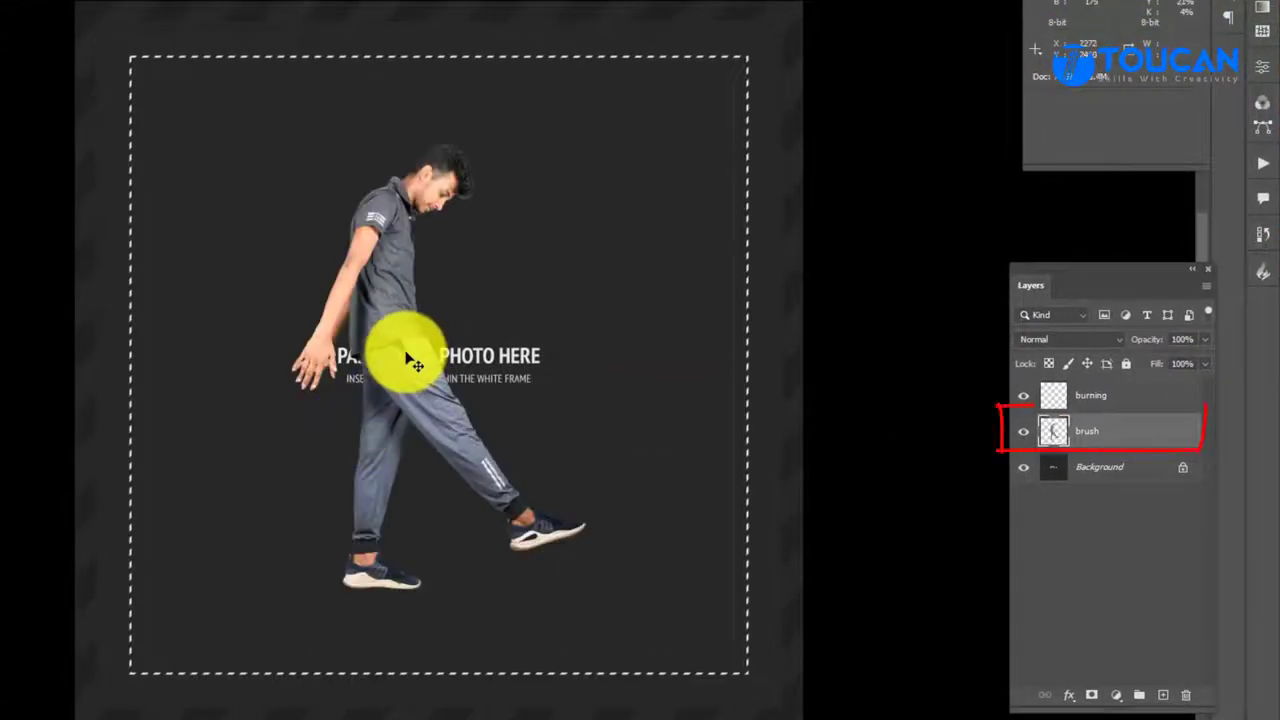
Step: Scale the pasted man up to about 122.5%, commit, and select the burning layer
key(ctrl+t)
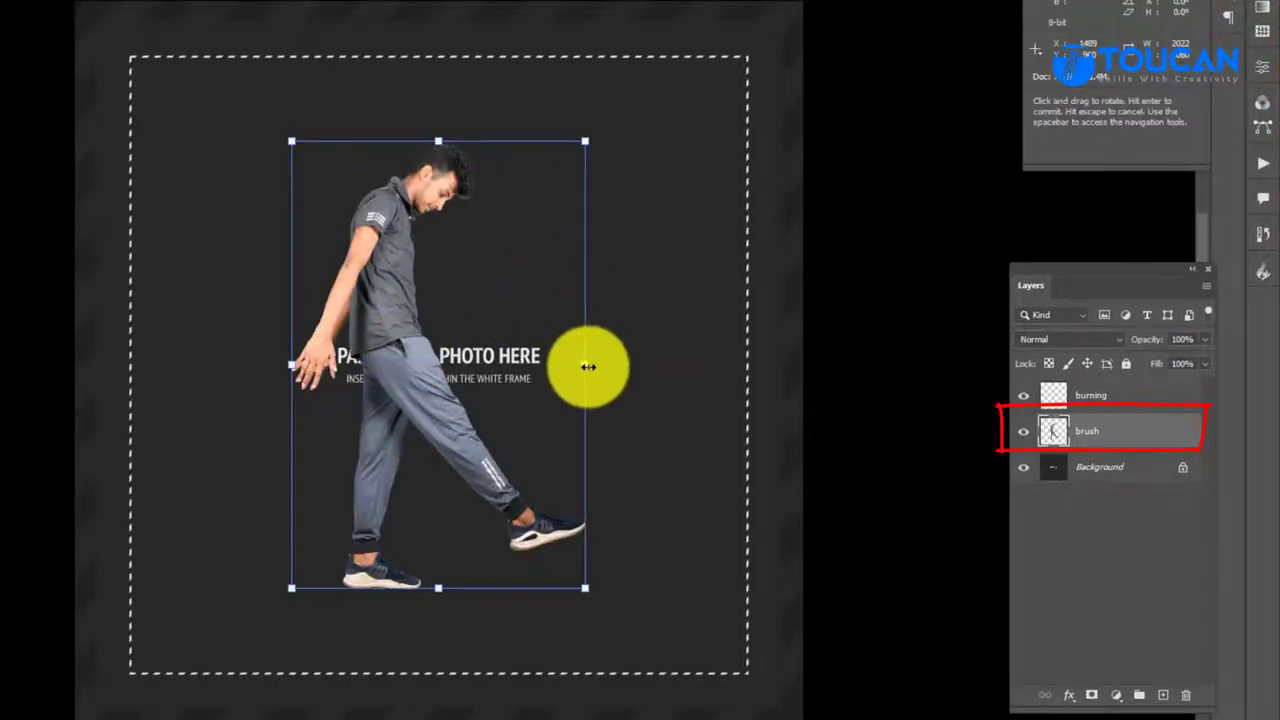
drag(585, 364, 620, 364)
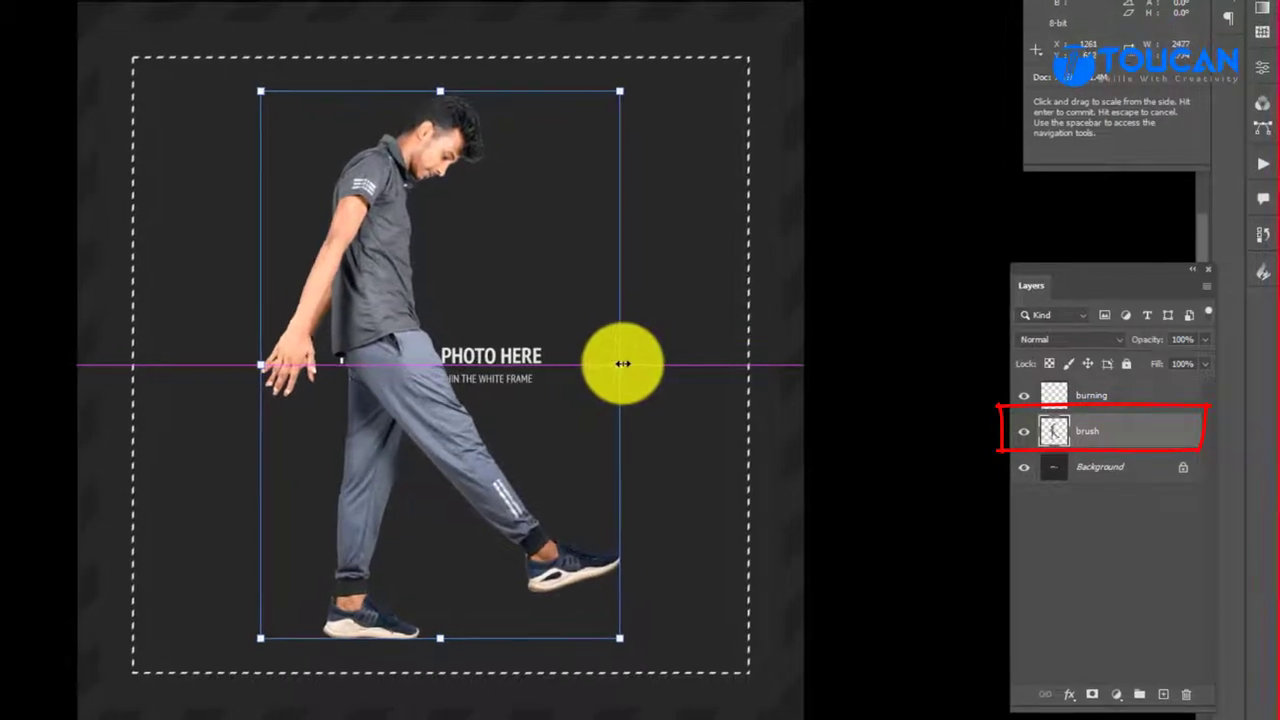
key(Return)
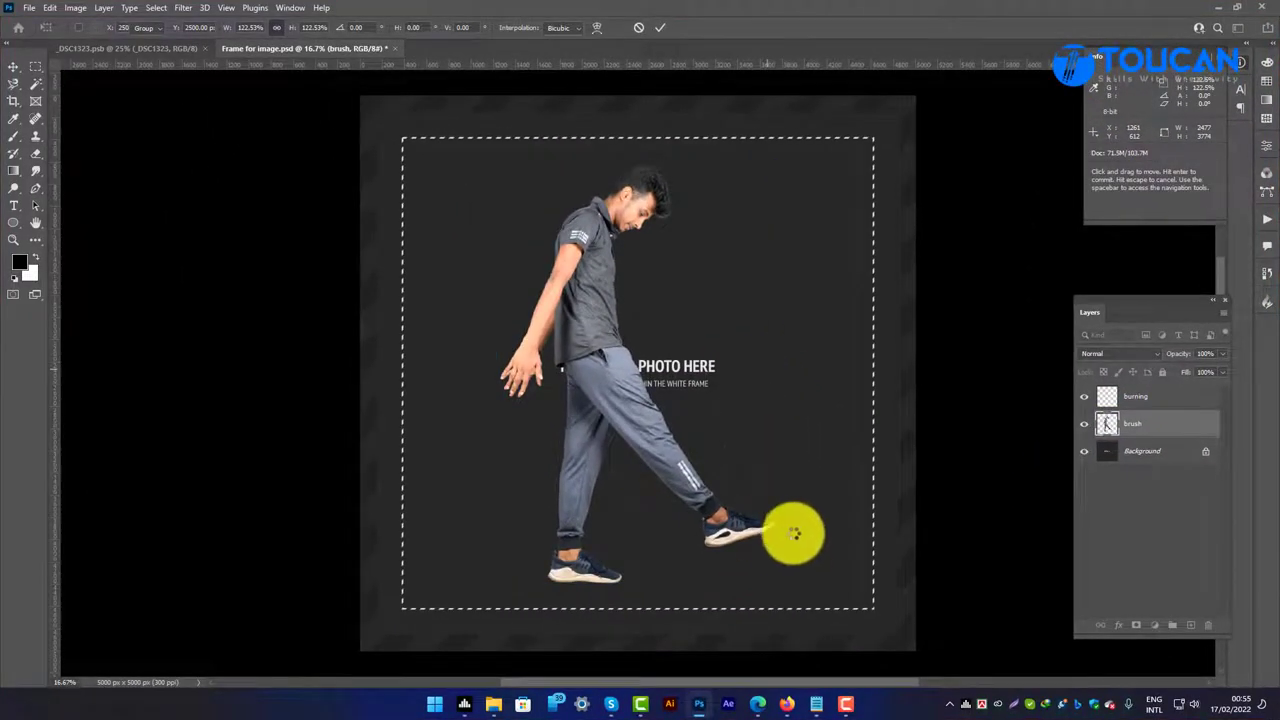
click(1135, 398)
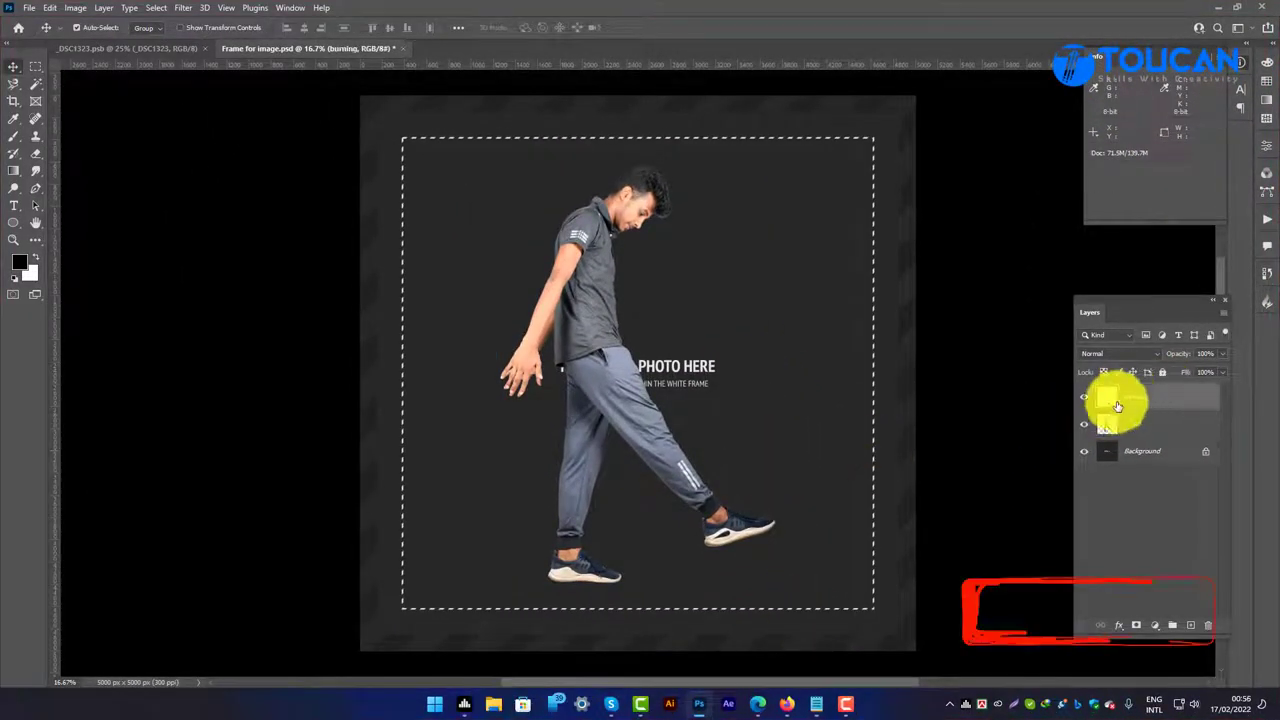
Step: Choose the Brush tool with pure red (ff0000) as the foreground colour
click(14, 136)
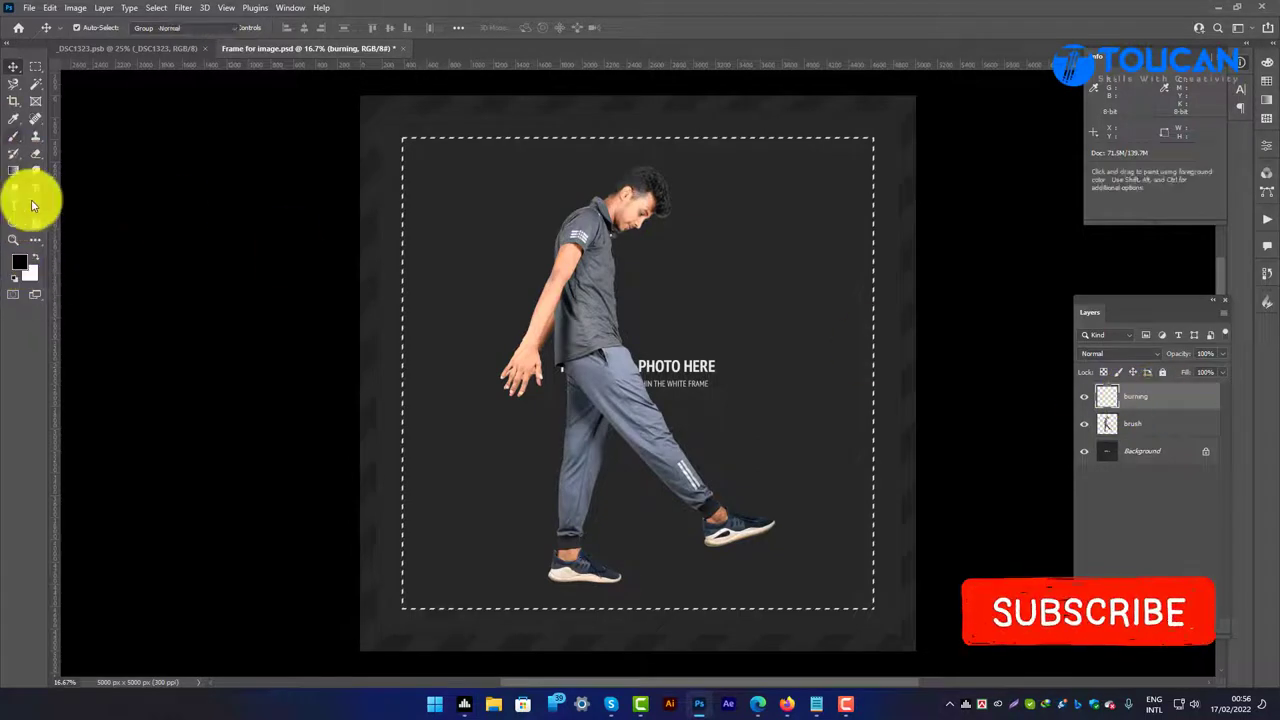
click(18, 261)
drag(667, 339, 771, 251)
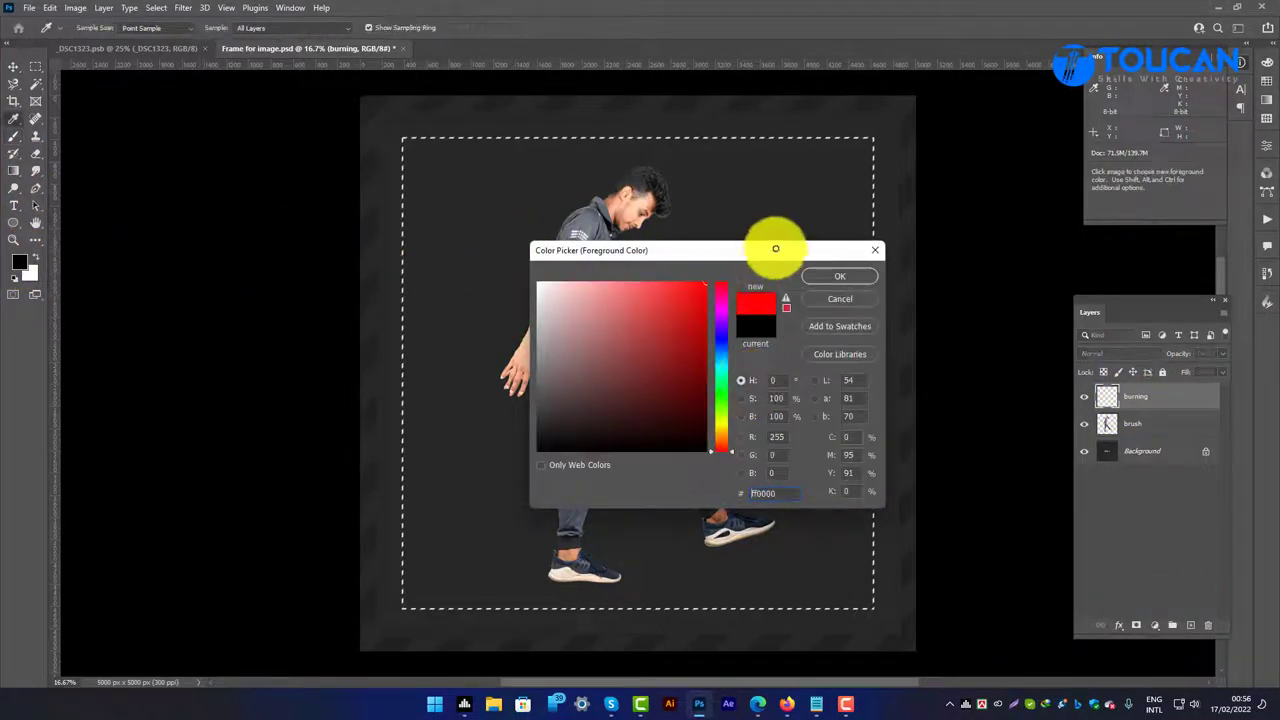
click(838, 276)
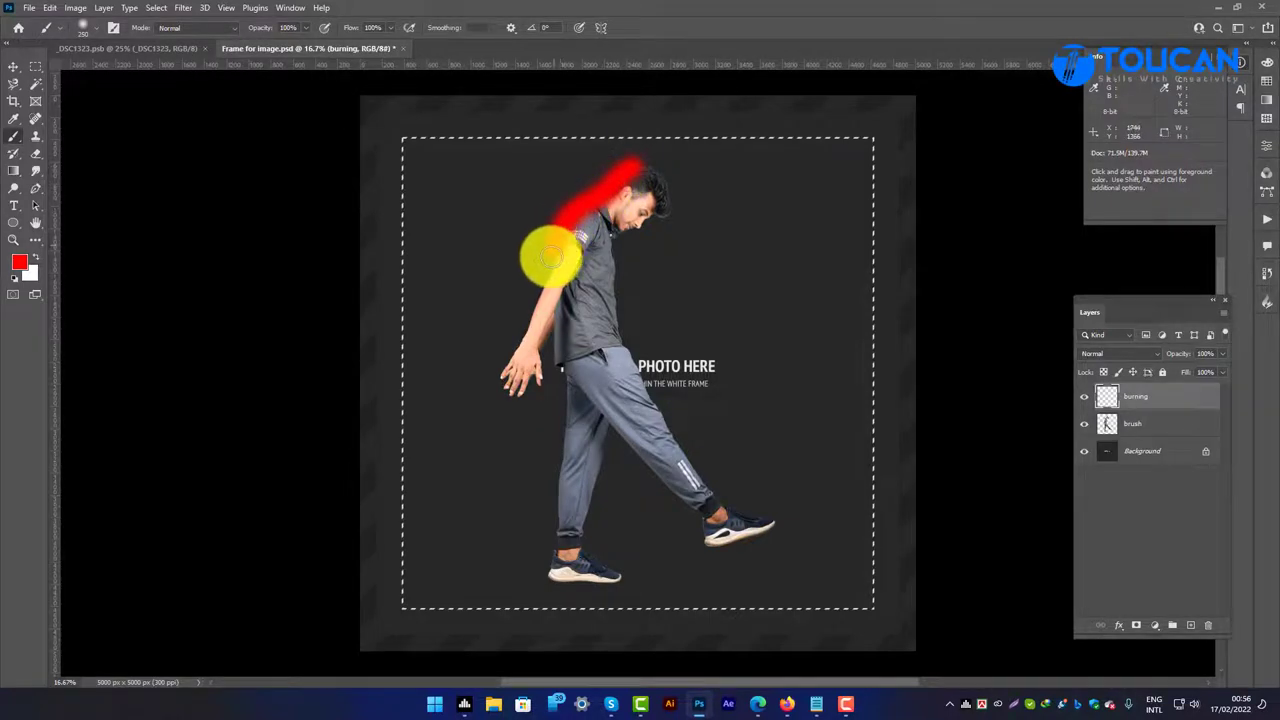
Step: Paint red strokes over the man's arm and kicking leg on the burning layer
mouse_move(540, 285)
mouse_down()
mouse_move(496, 370)
mouse_move(560, 408)
mouse_move(538, 576)
mouse_up()
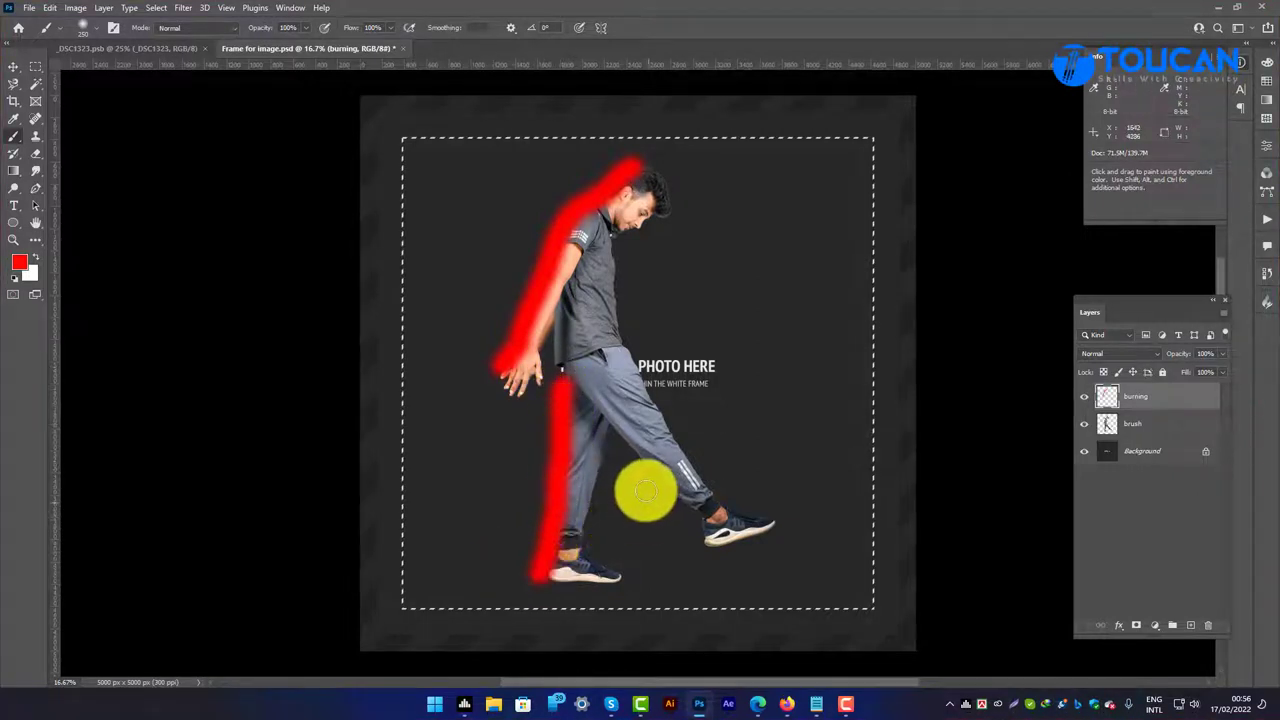
drag(614, 437, 703, 533)
click(13, 66)
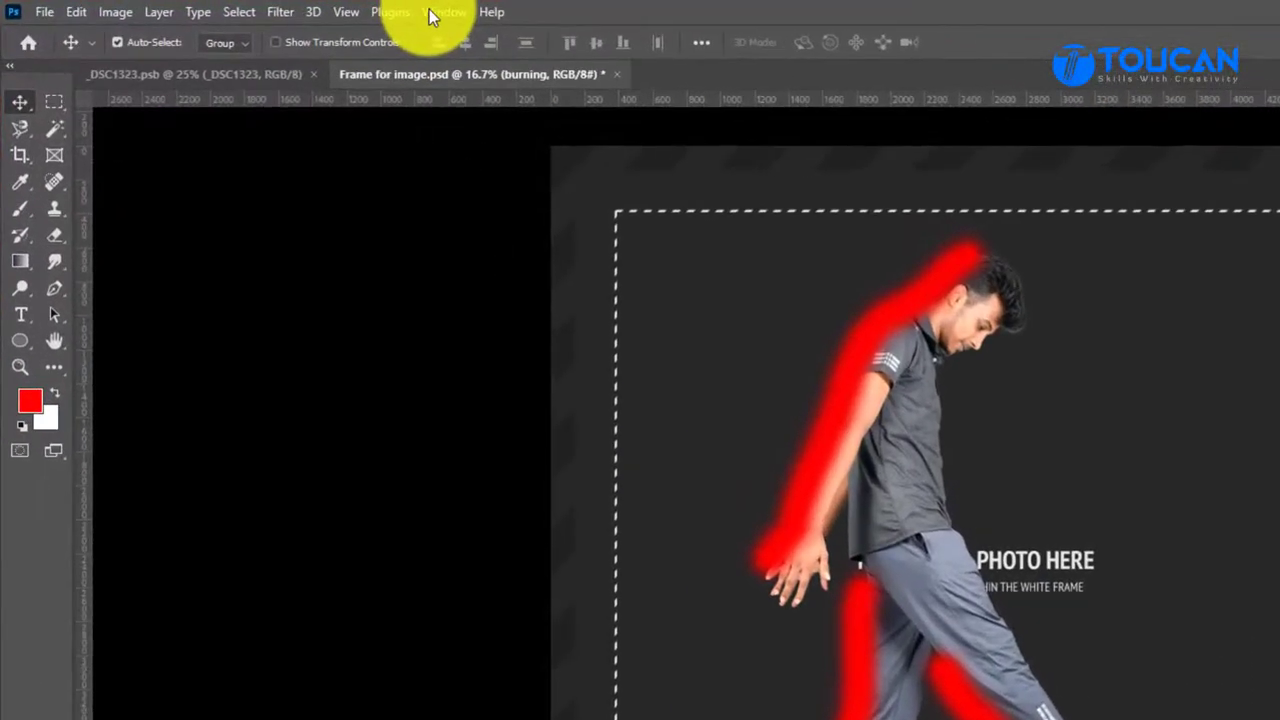
click(290, 8)
Step: Open the Burnt extension panel, move it left of the canvas, and play the fire action
click(689, 107)
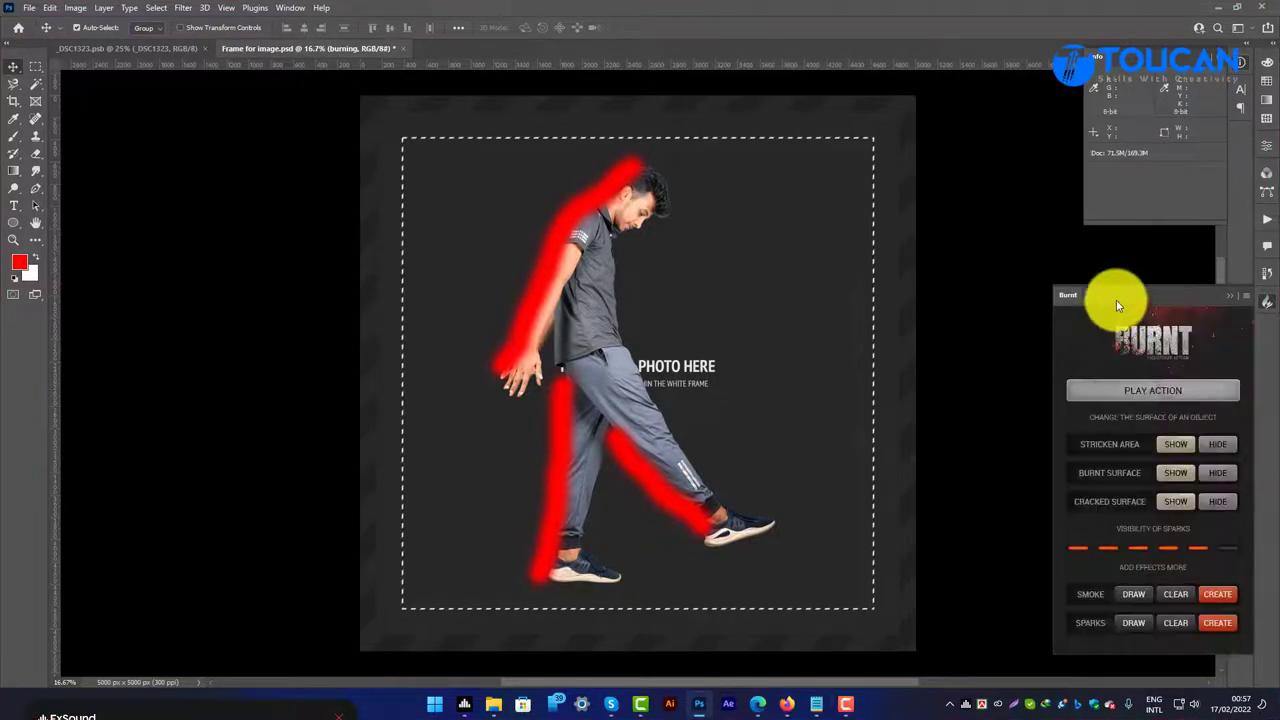
drag(1073, 297, 147, 180)
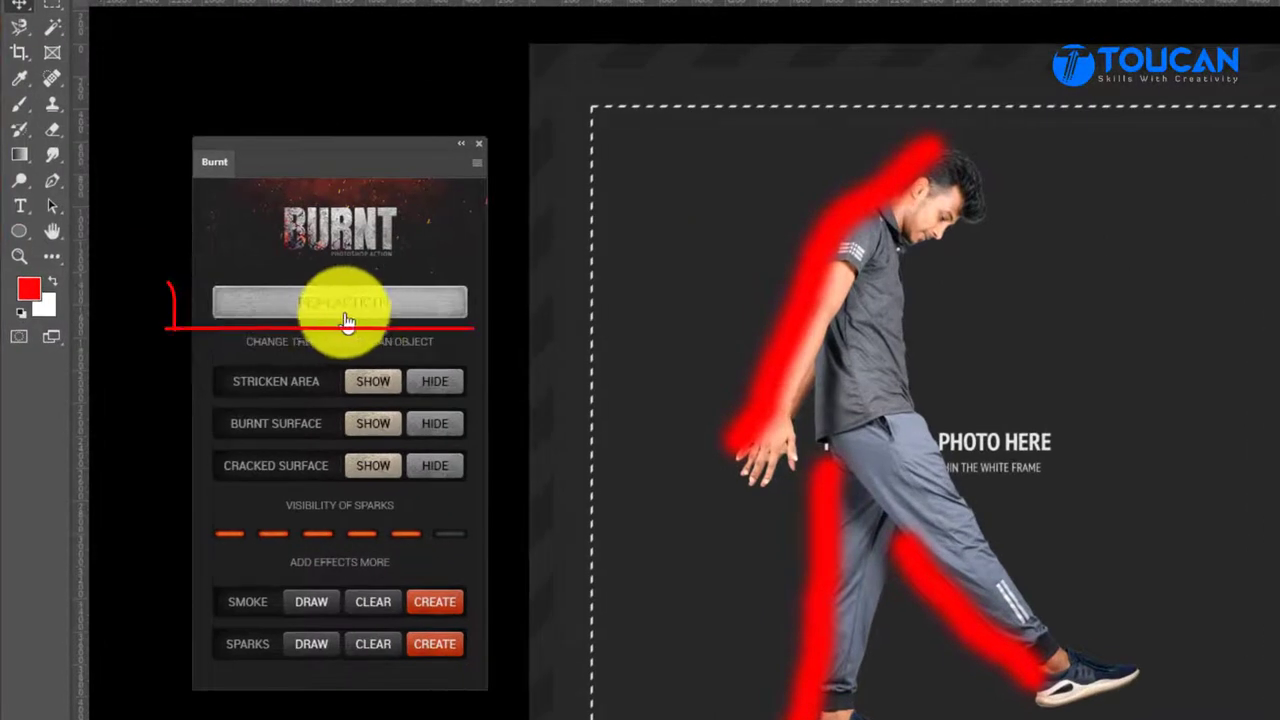
click(343, 300)
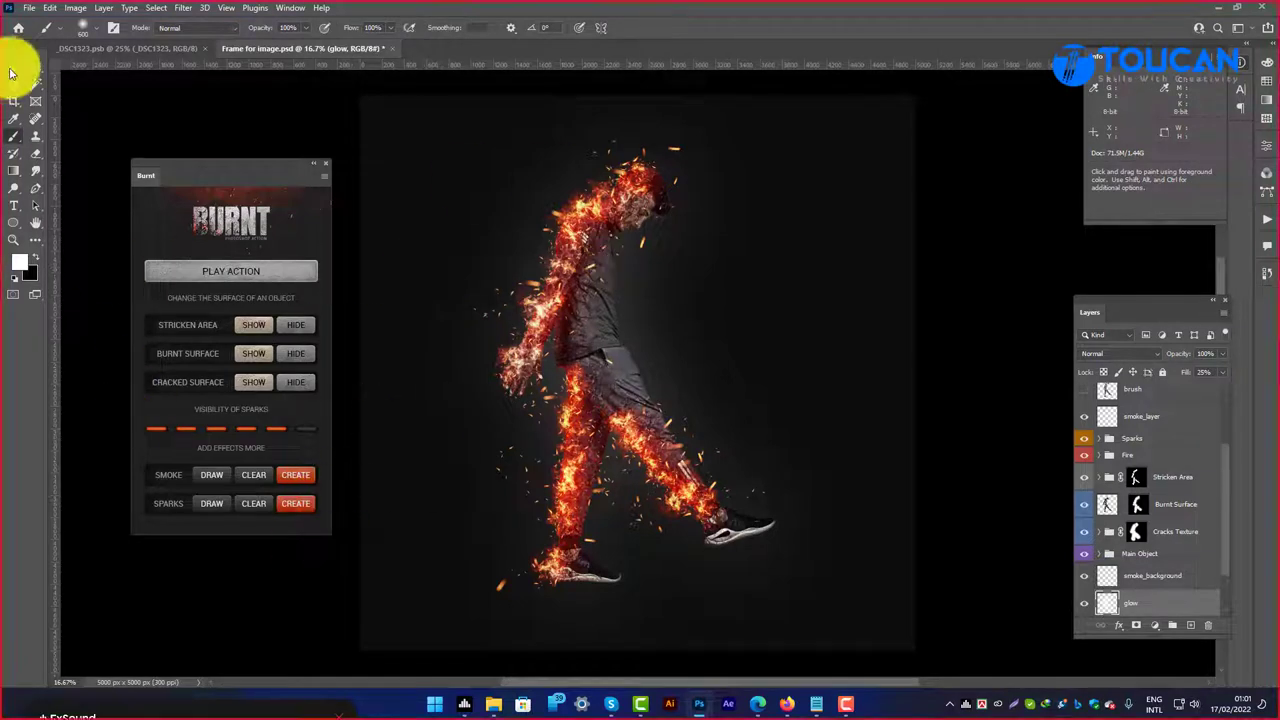
Step: Switch to the Move tool and close the Burnt extension panel
key(v)
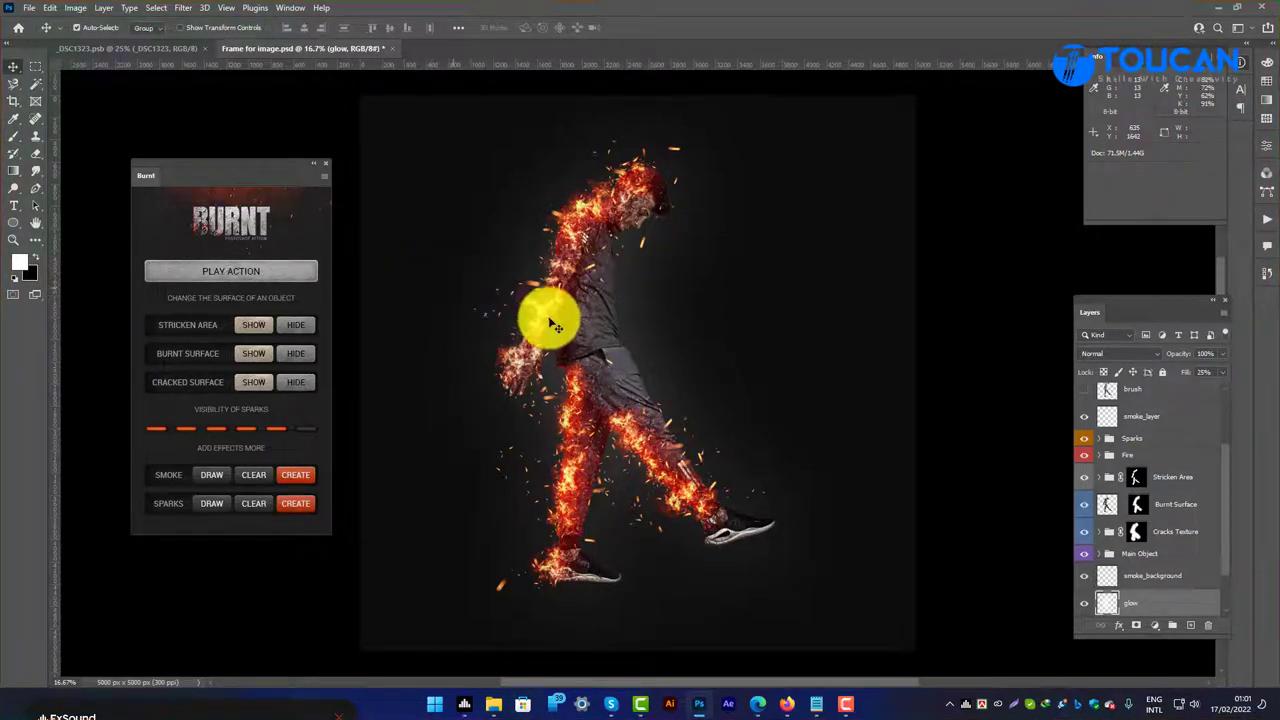
scroll(590, 330, up, 2)
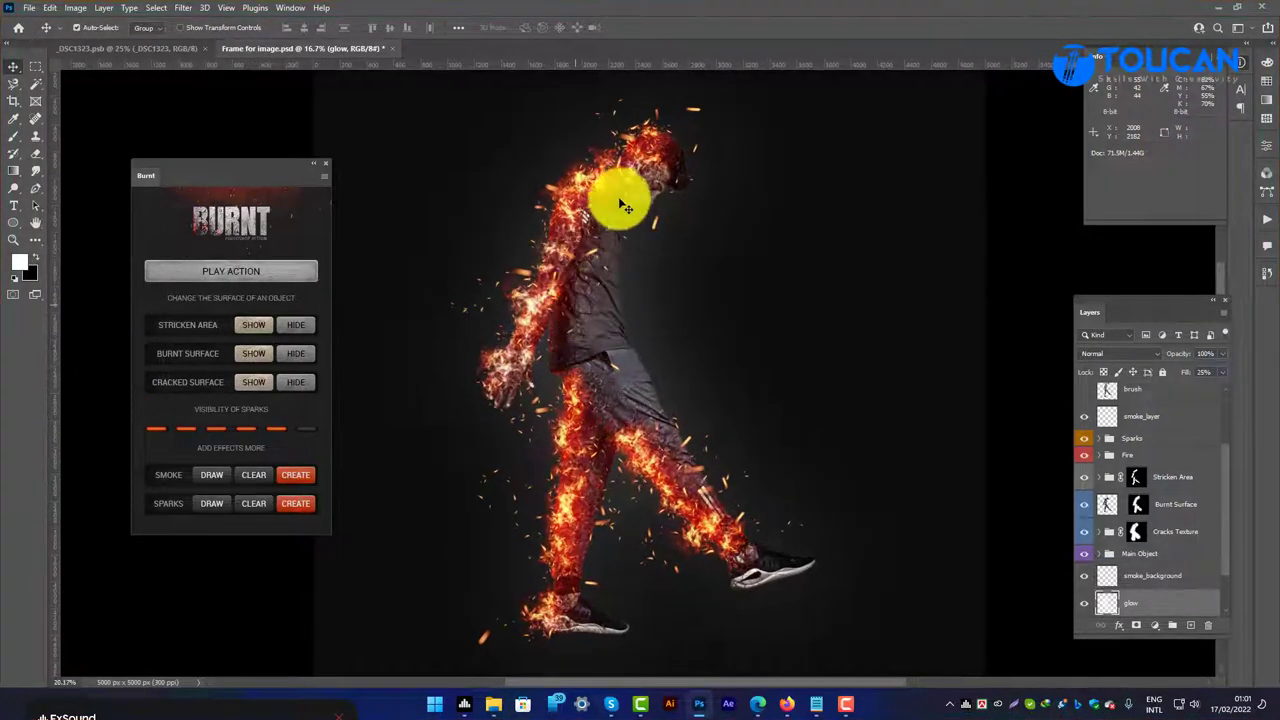
scroll(645, 258, down, 1)
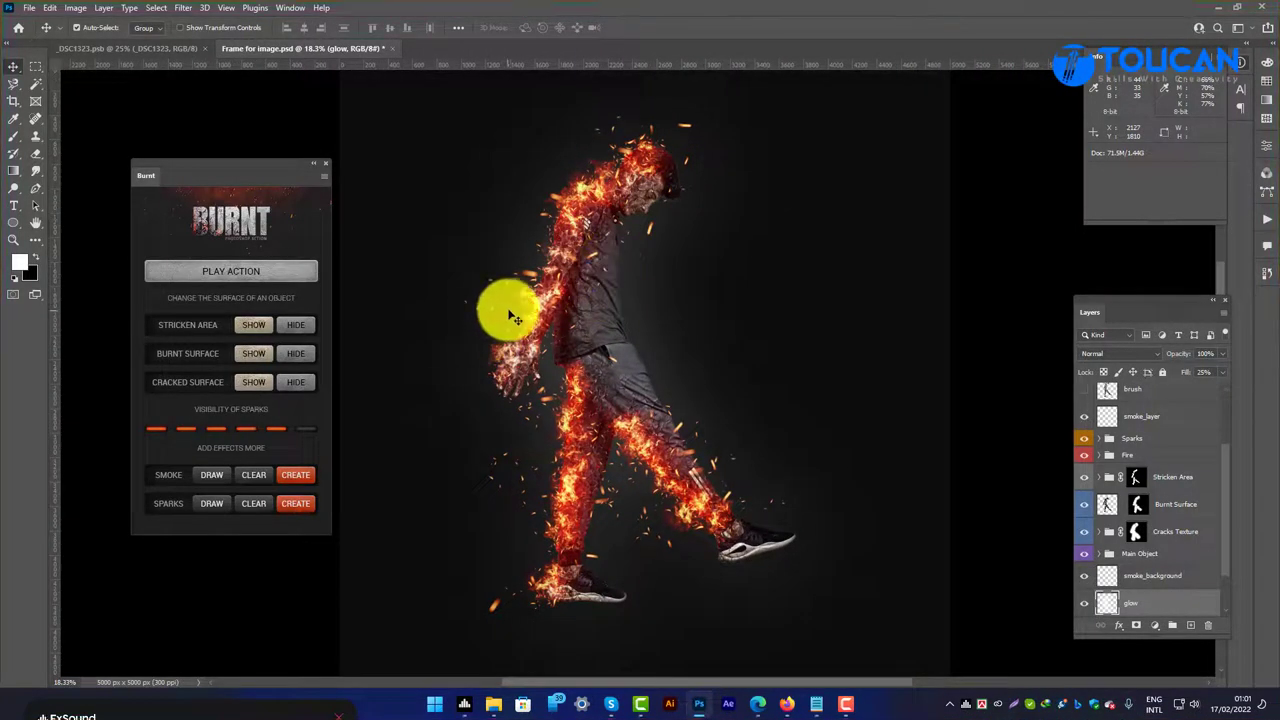
click(327, 166)
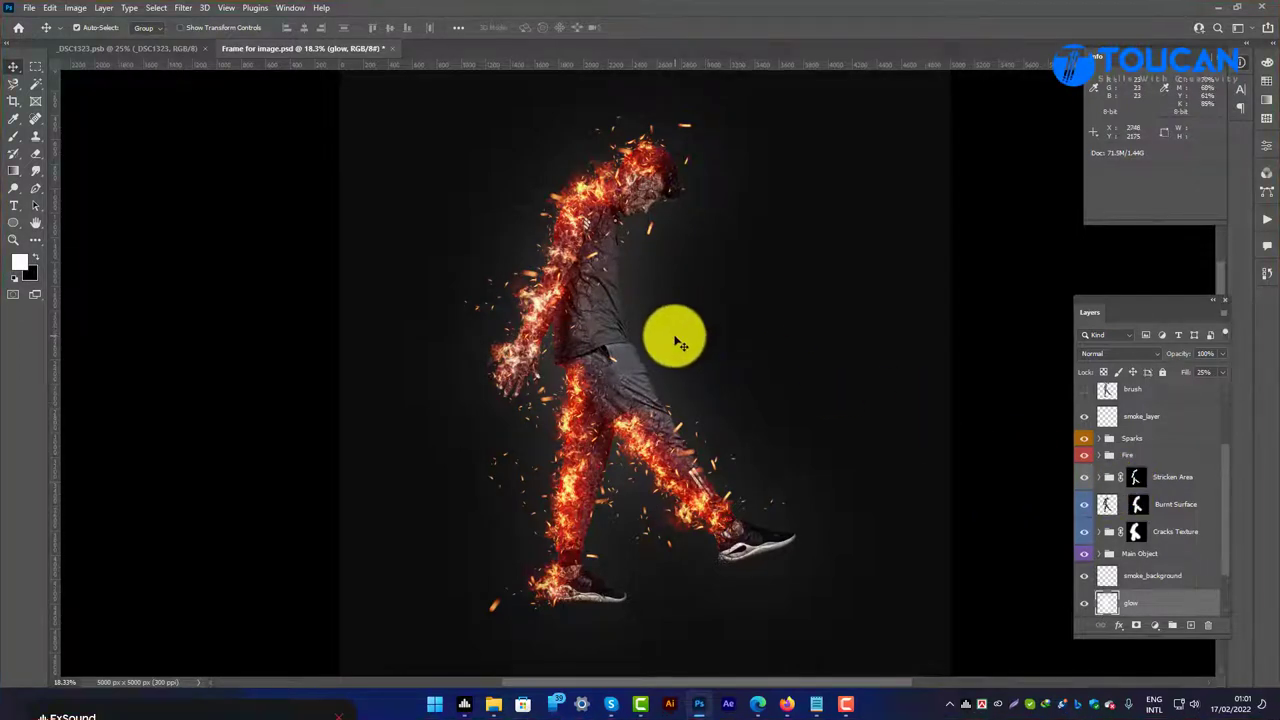
Step: Open Save for Web with JPEG at quality 100, 5000 × 5000 px
scroll(668, 342, down, 2)
scroll(676, 352, up, 1)
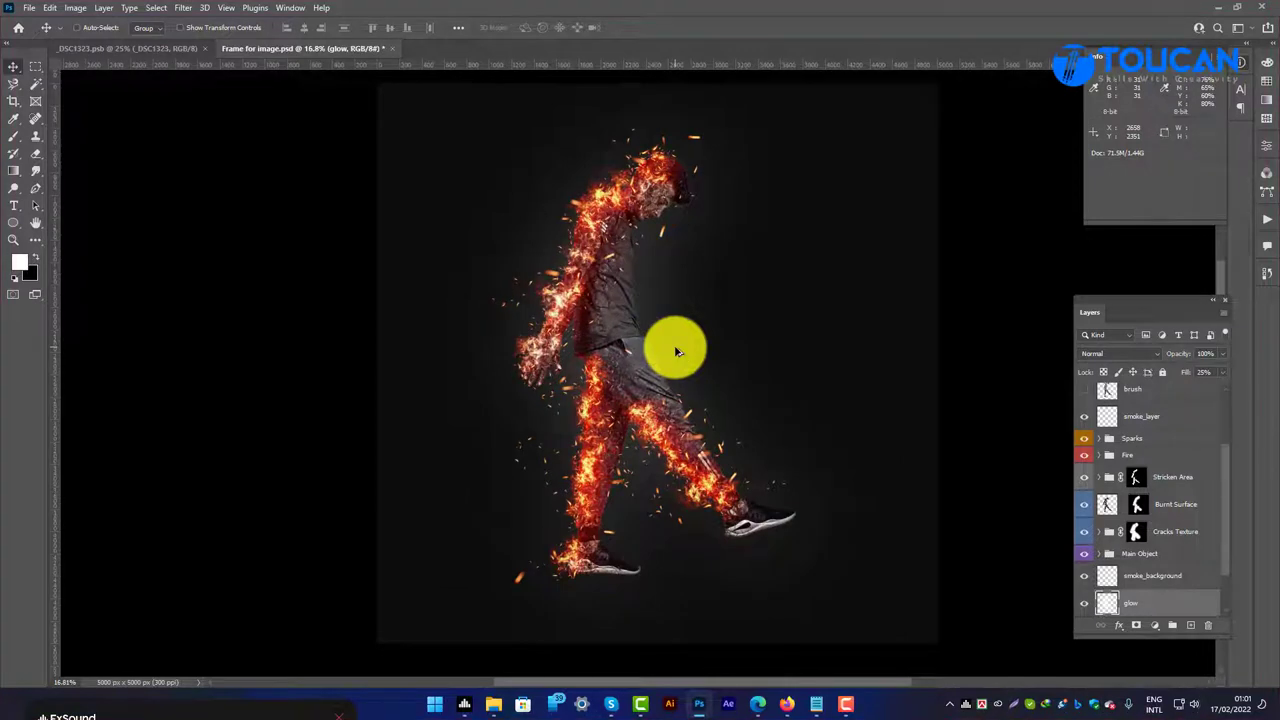
key(ctrl+alt+shift+s)
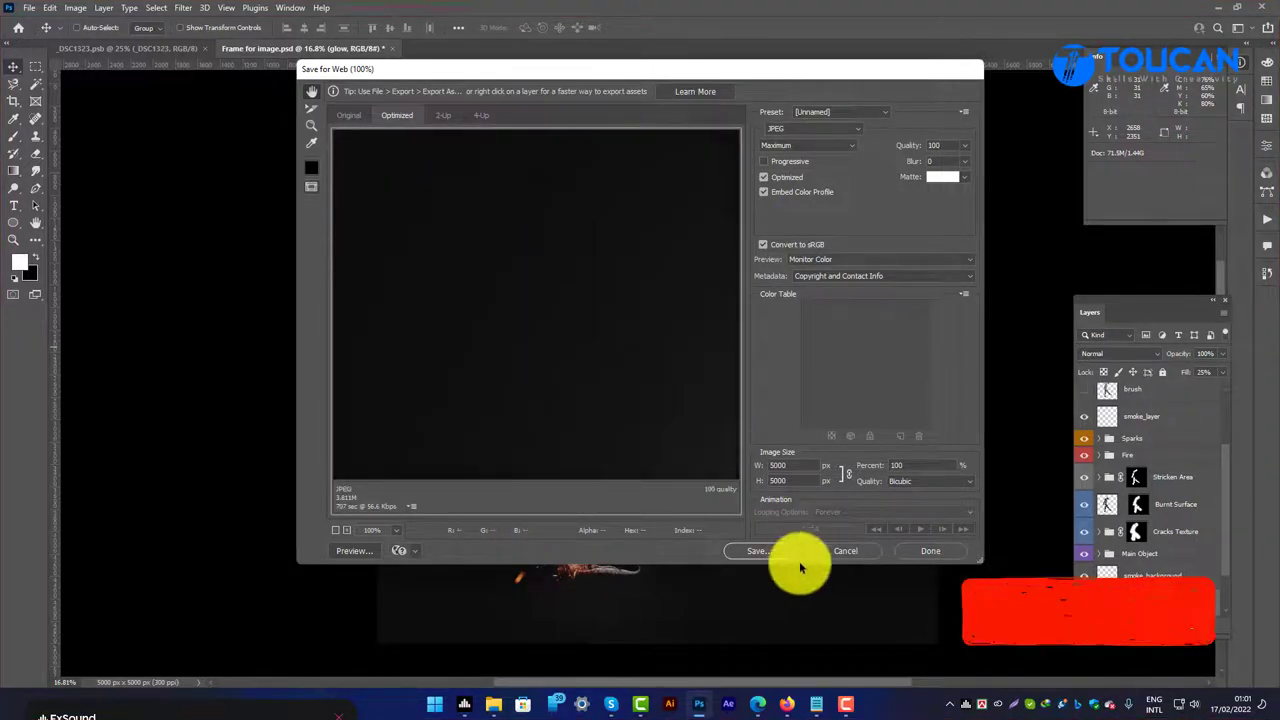
Step: Save the optimized JPG from Save for Web and return to the canvas
click(780, 549)
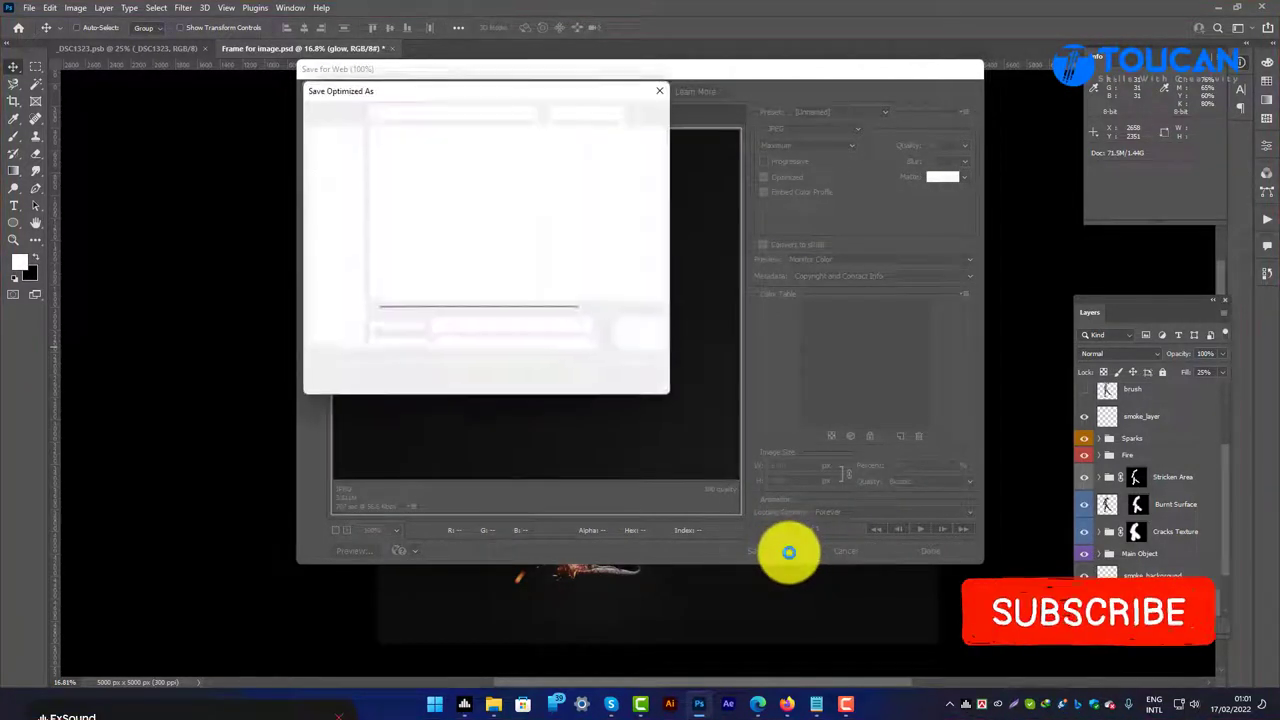
click(645, 326)
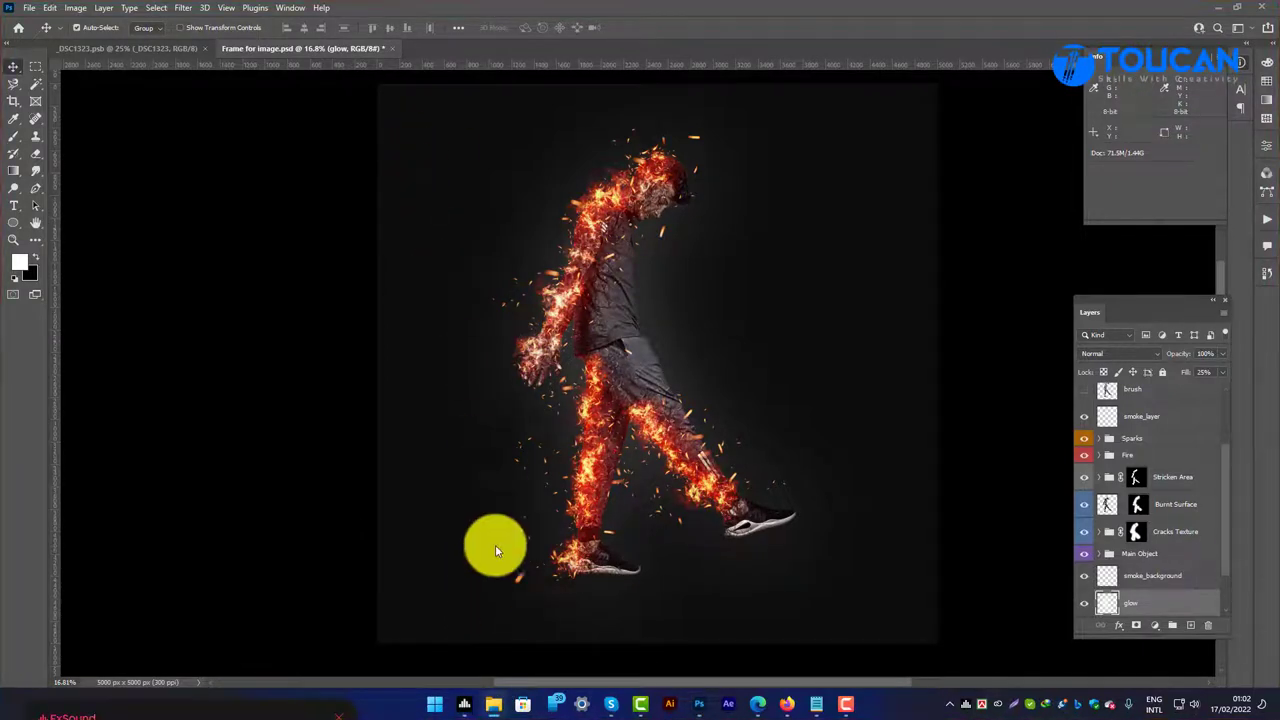
Step: Open the exported Frame-for-image JPG from Downloads in the image viewer
click(493, 704)
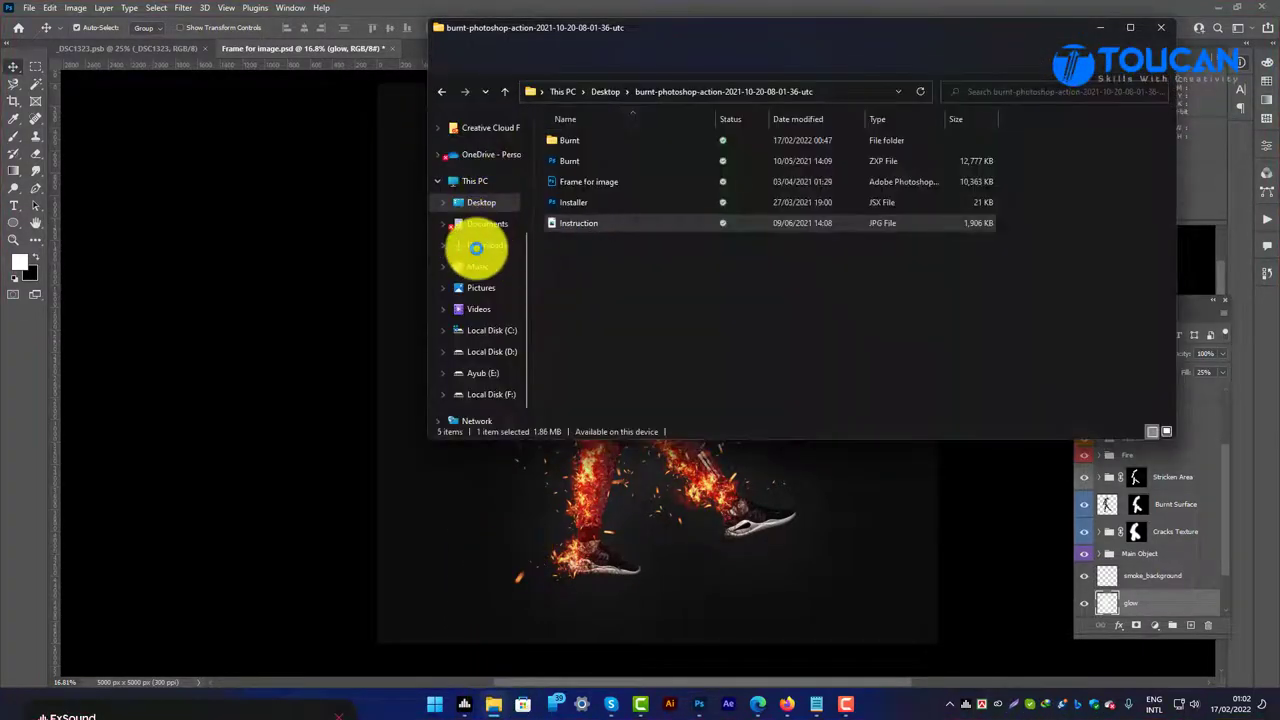
click(480, 245)
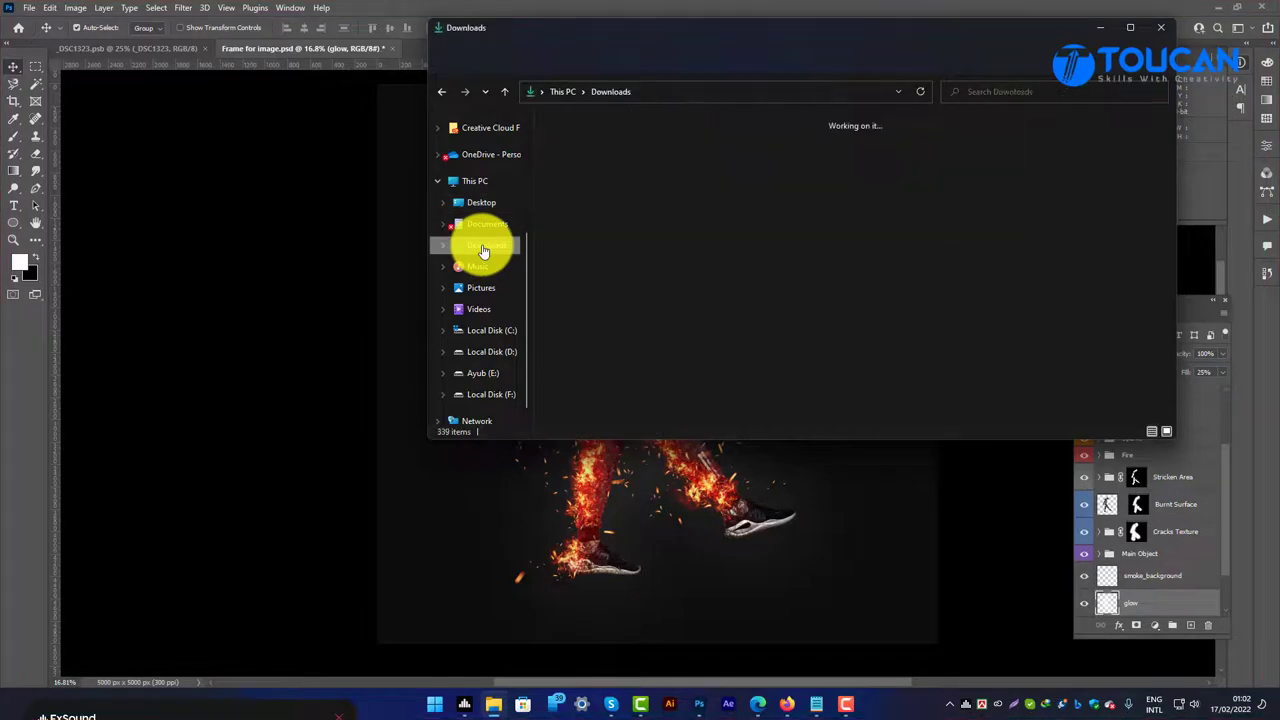
click(598, 210)
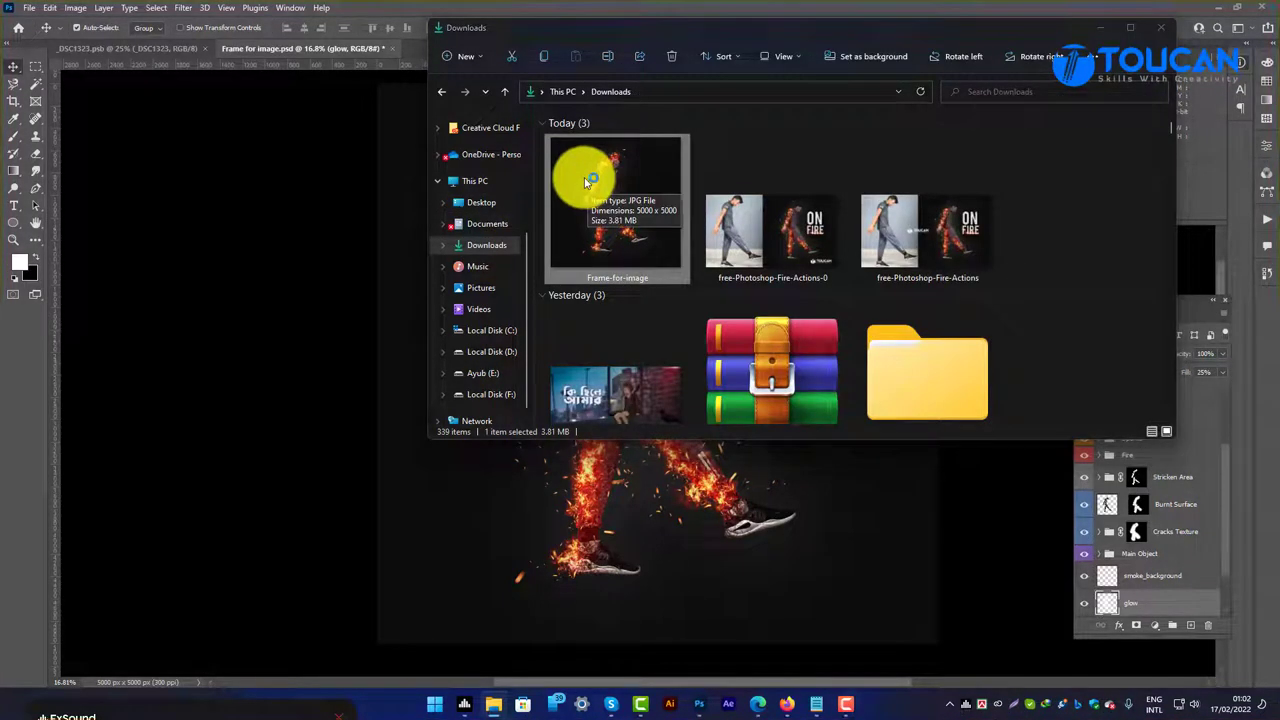
double_click(583, 177)
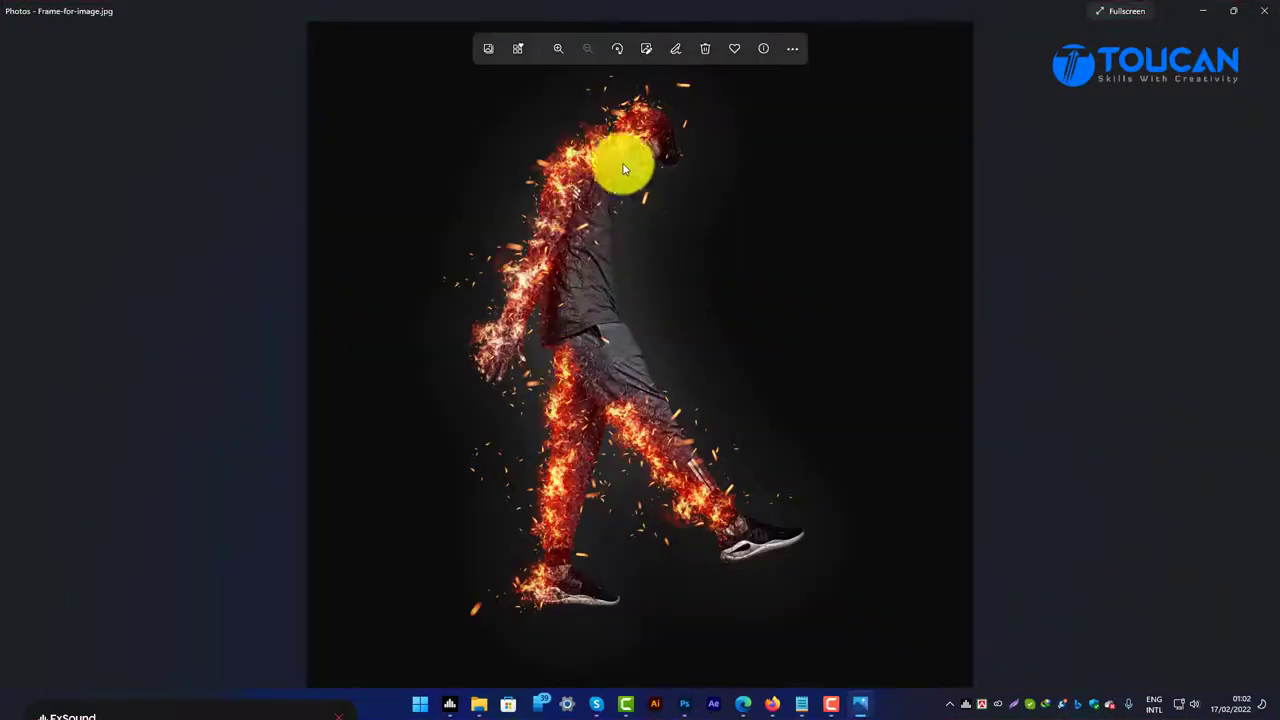
Step: Close the image viewer and Downloads window, returning to the Notepad notes
click(1262, 10)
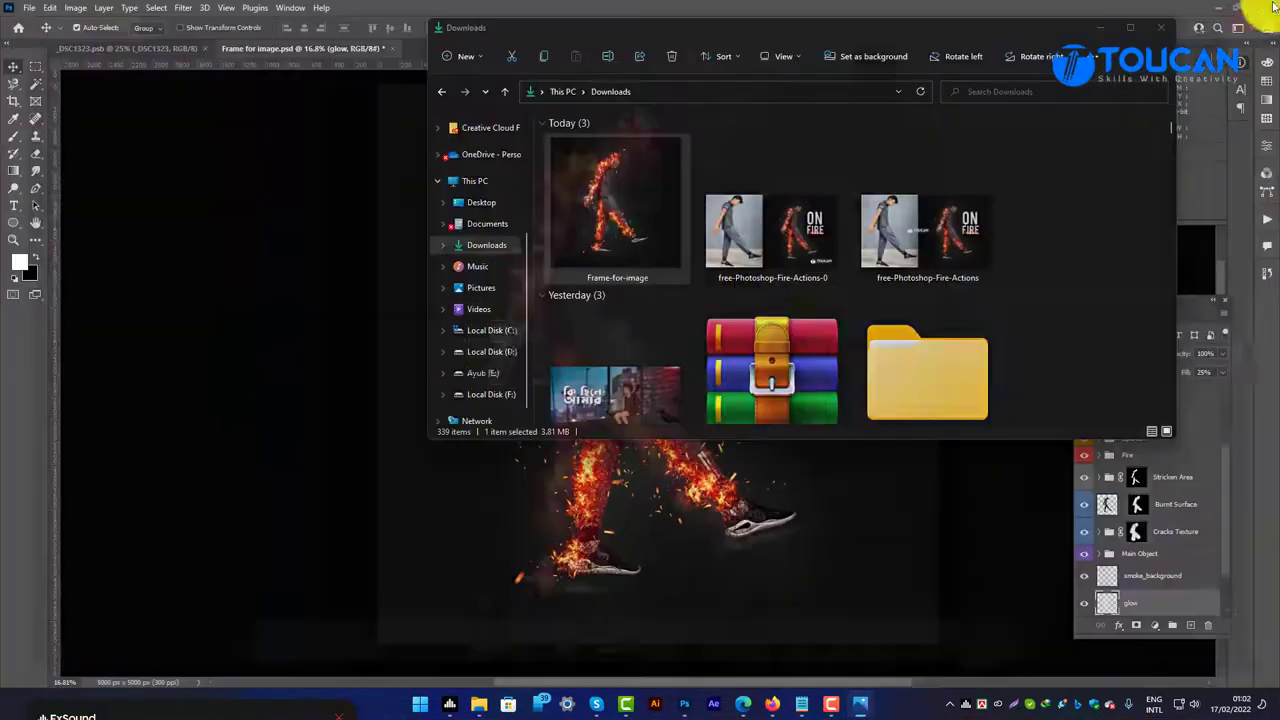
click(1160, 27)
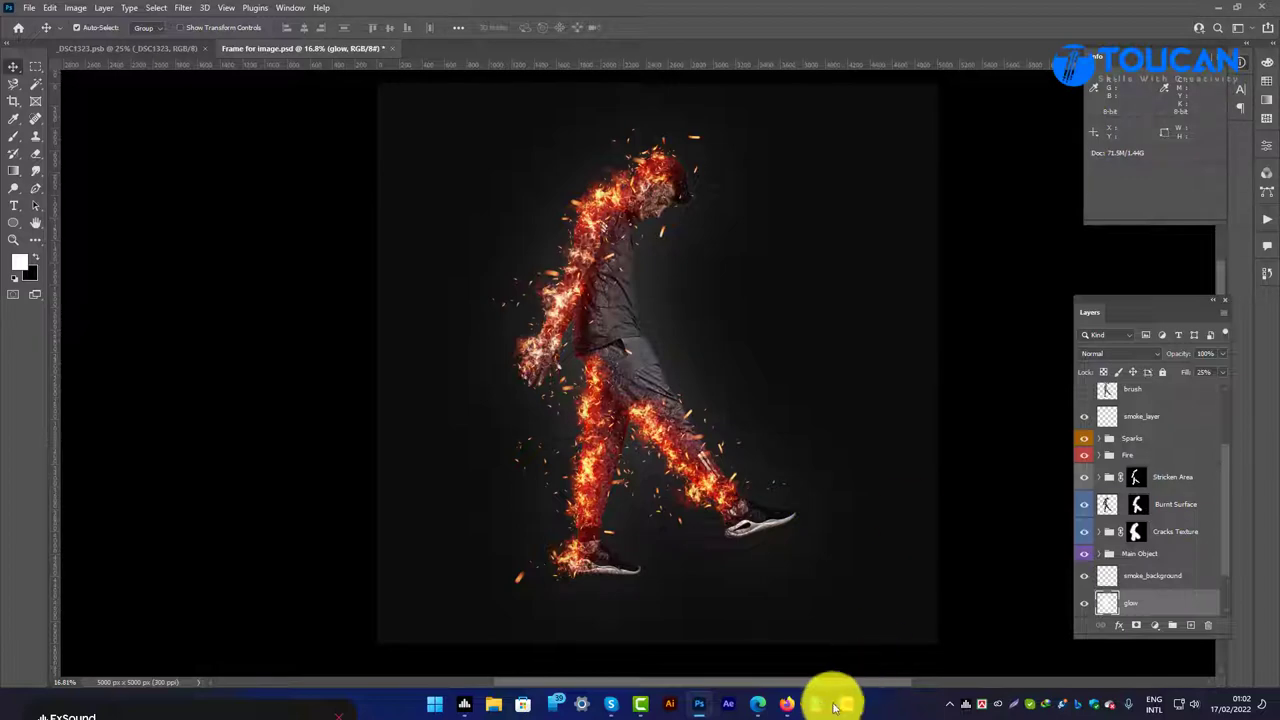
click(818, 703)
Step: End the note with 'Thanks For Watching.' and 'Please Subscribe my channel for more video.'
key(Return)
key(Return)
key(Return)
text(Thanks For Watching....)
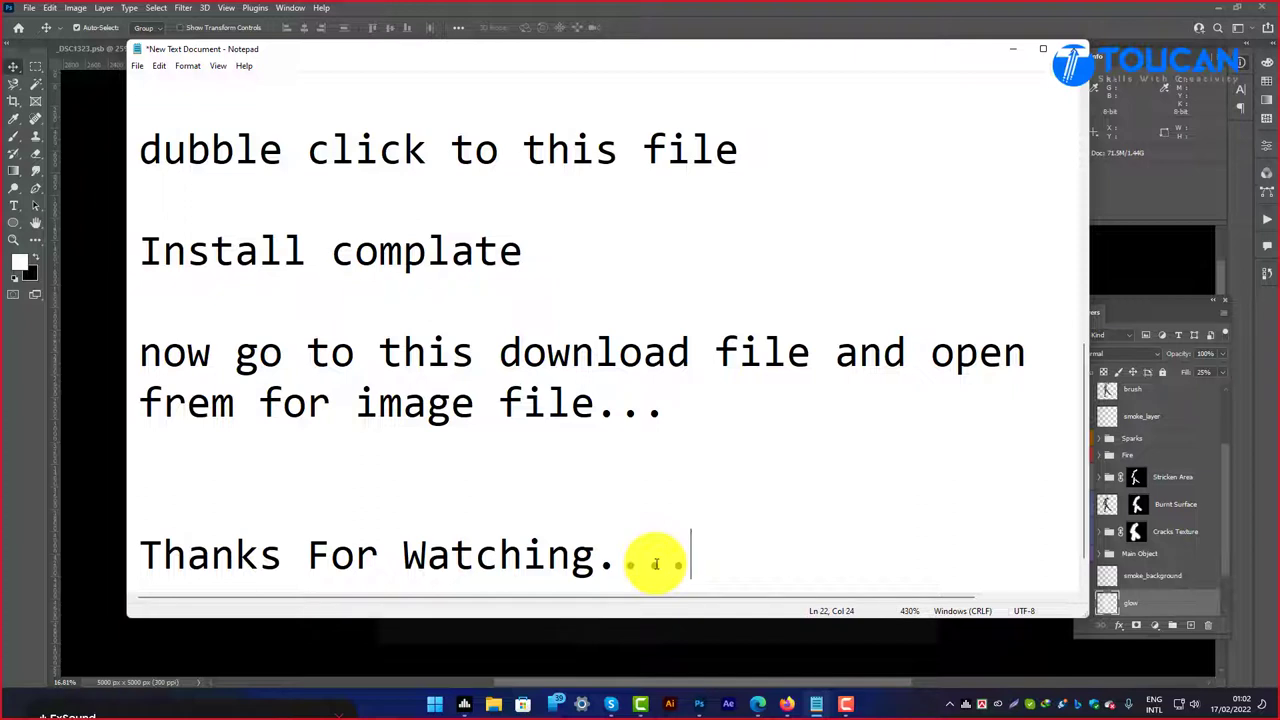
key(Return)
text(Please Subscribe my channel for more)
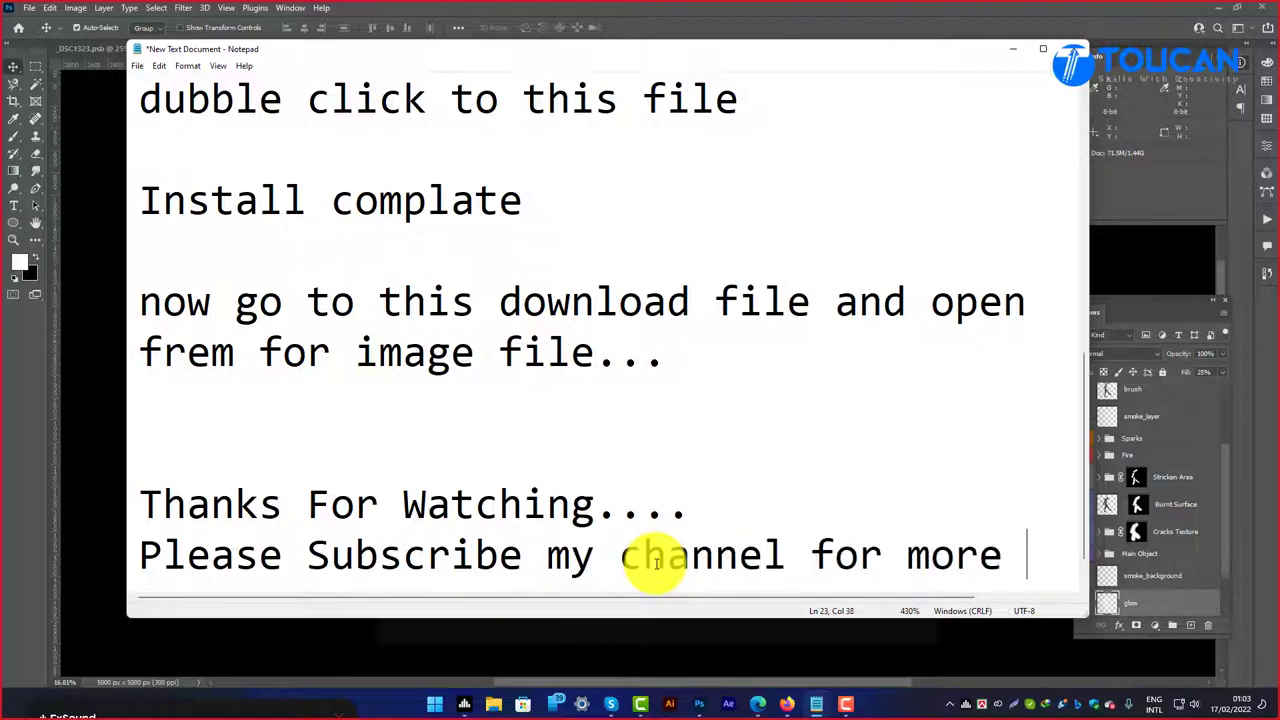
key(Return)
text(vi)
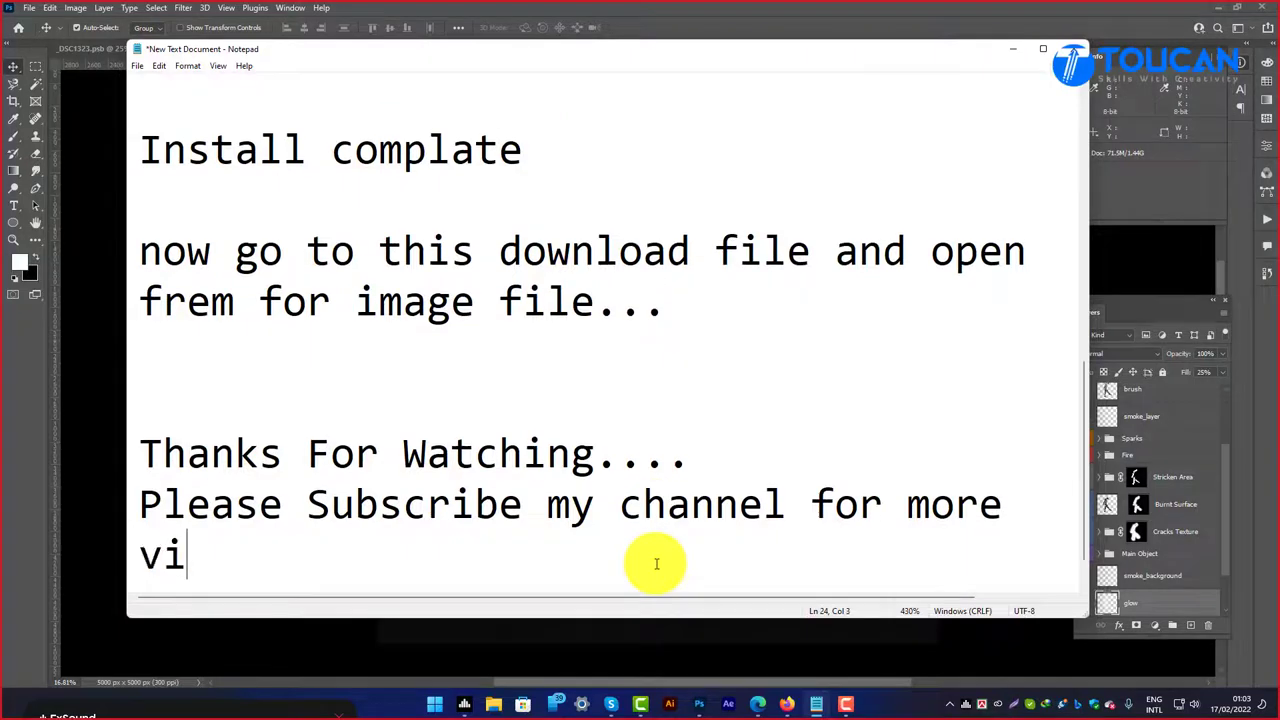
text(deo. th)
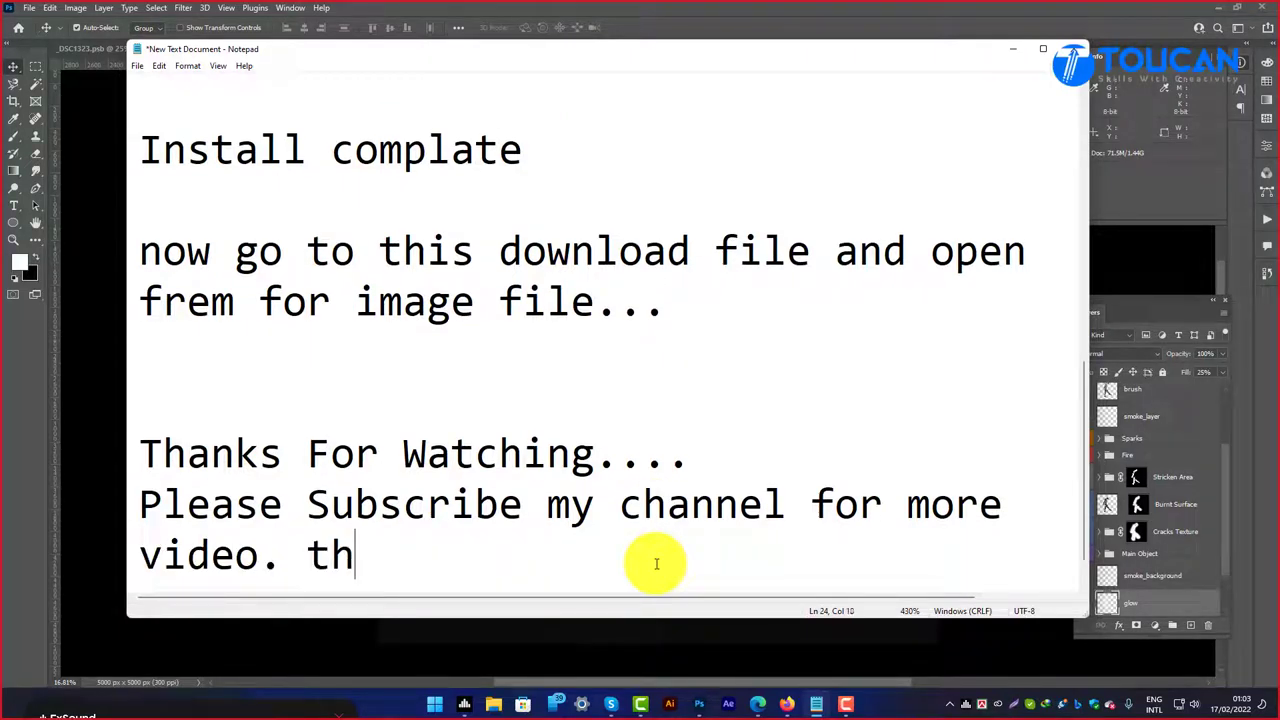